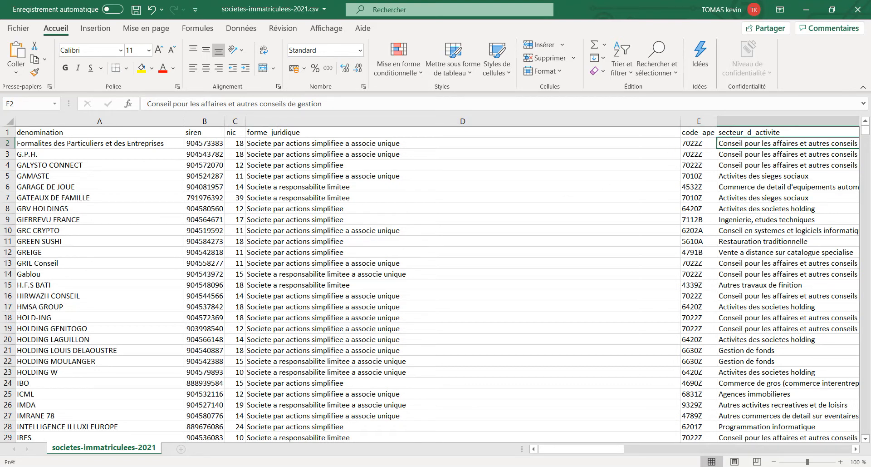
Examine the columns of societes-immatriculees-2021.csv, and the codes and section titles in Liste-des-codes-APE-NAF-excel-2017.xlsx.
left_click_drag(559, 449, 590, 453)
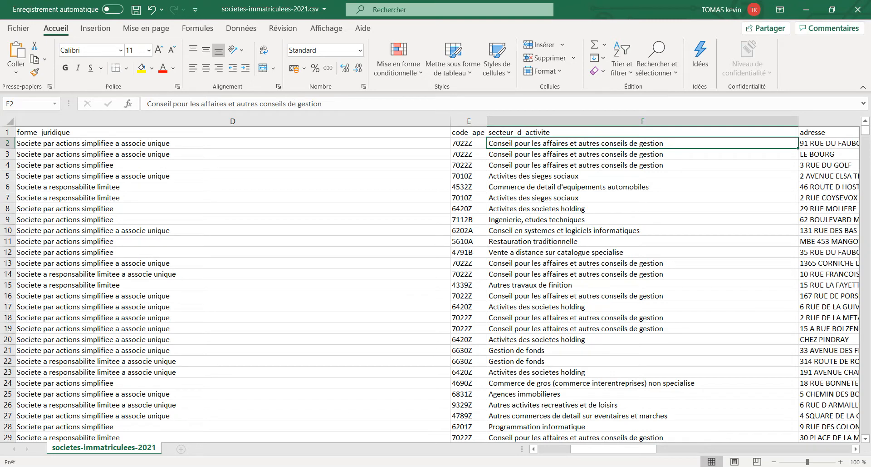
left_click(321, 466)
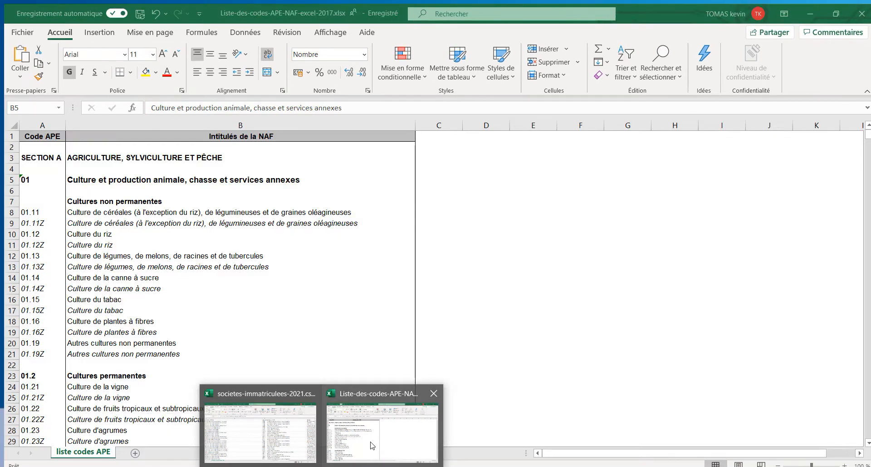
left_click(370, 442)
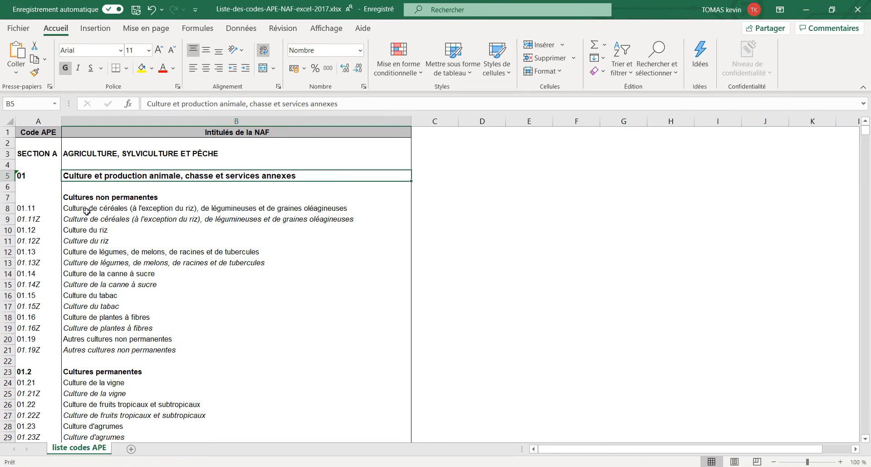
left_click(47, 230)
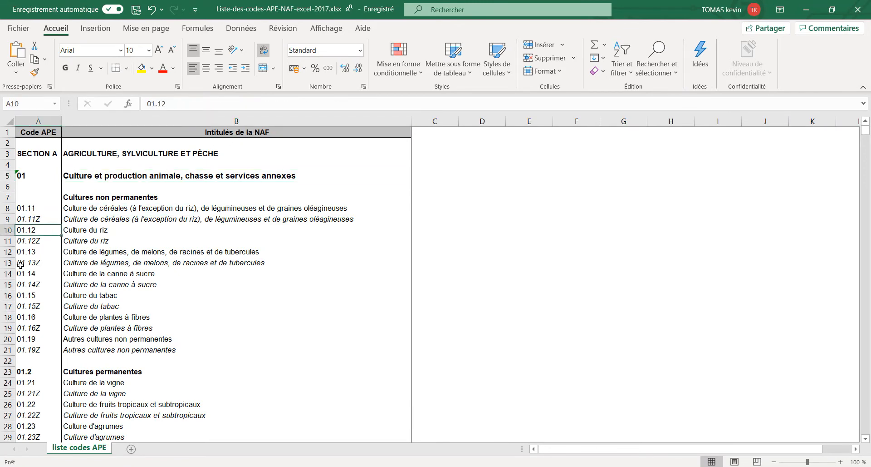
left_click(76, 175)
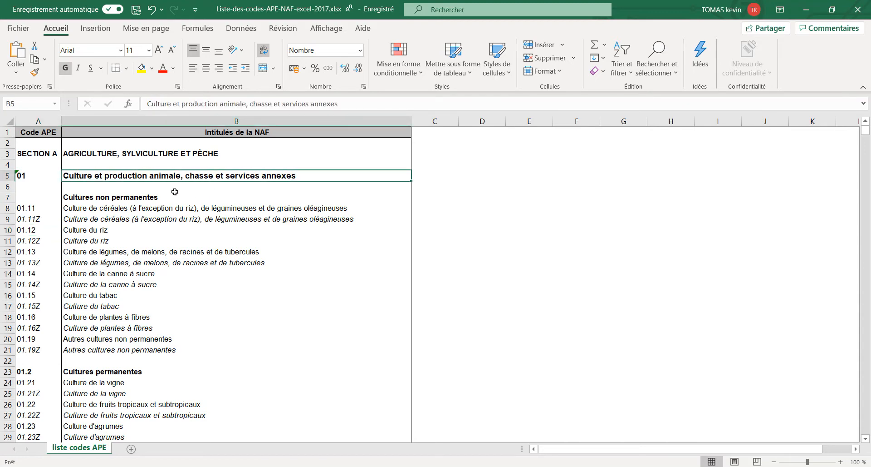
left_click(46, 156)
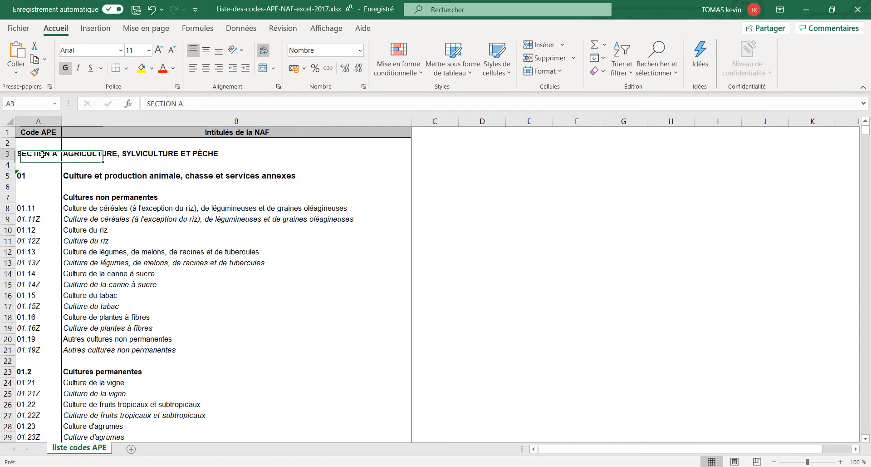
left_click(97, 155)
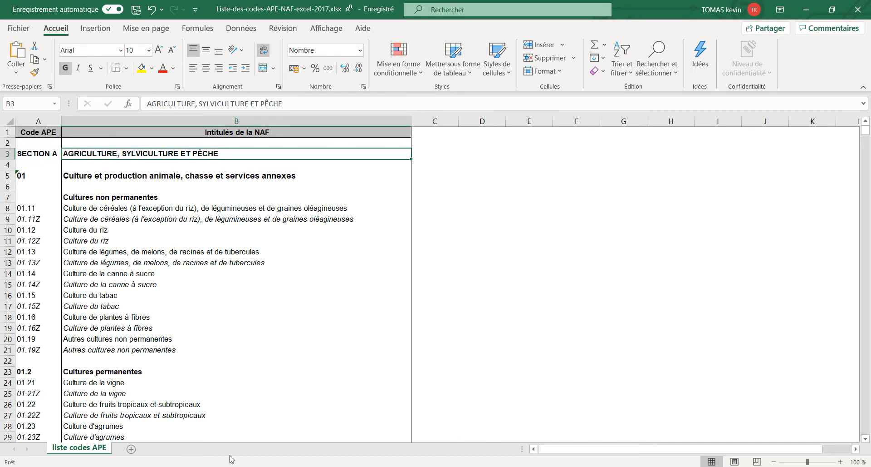
Switch to the browser, decline the free creation pack offer, find the APE/NAF Excel list link on creerentreprise.fr, and return to the workbook.
left_click(178, 466)
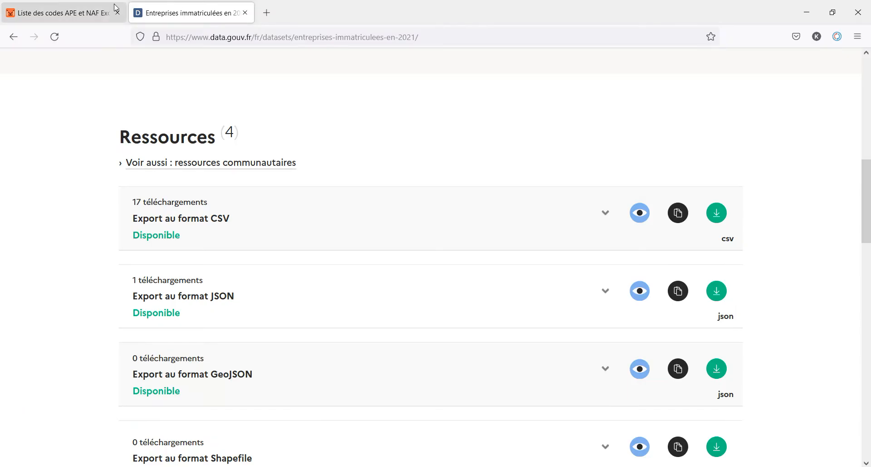
left_click(58, 7)
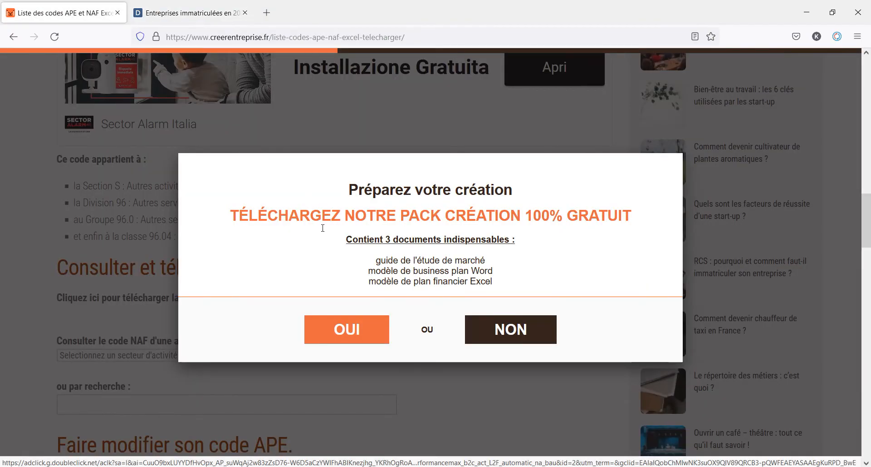
left_click(510, 344)
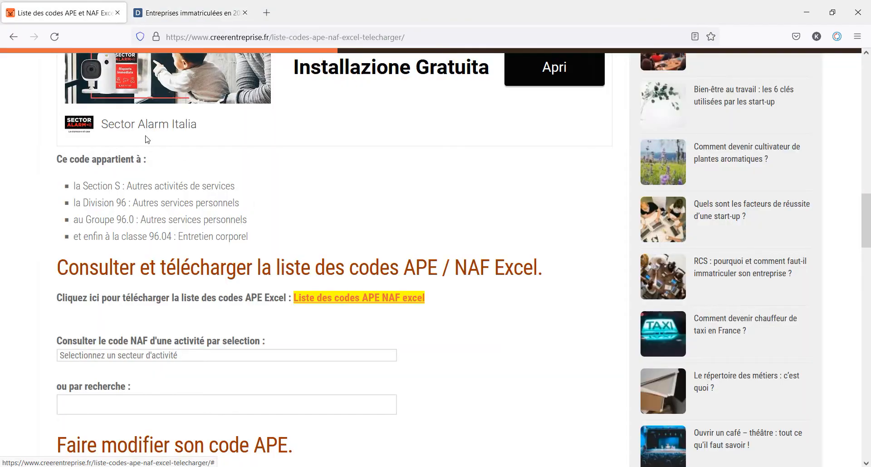
scroll(180, 200, "up", 10)
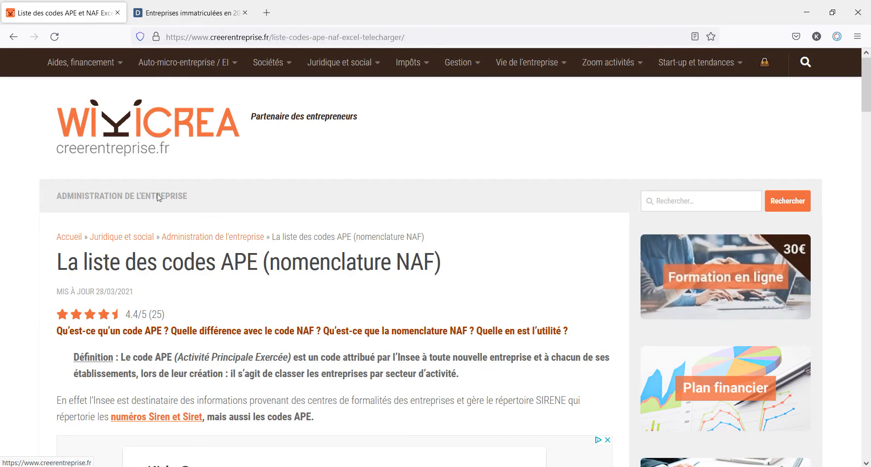
scroll(220, 380, "down", 20)
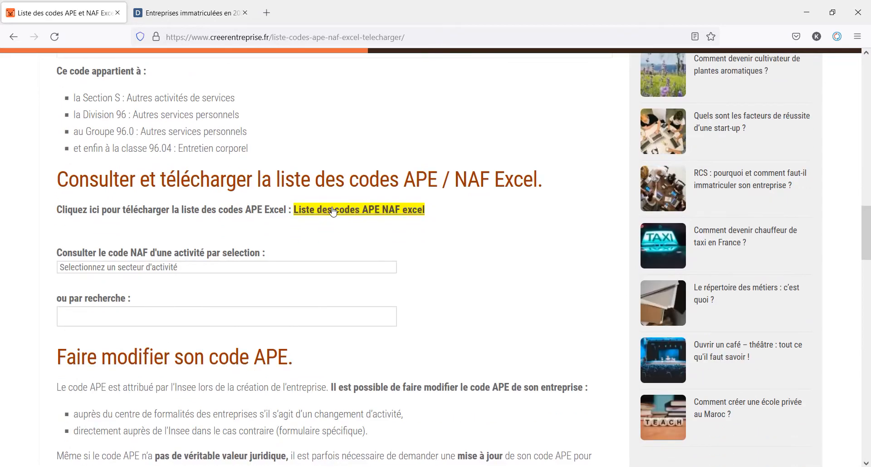
left_click(392, 217)
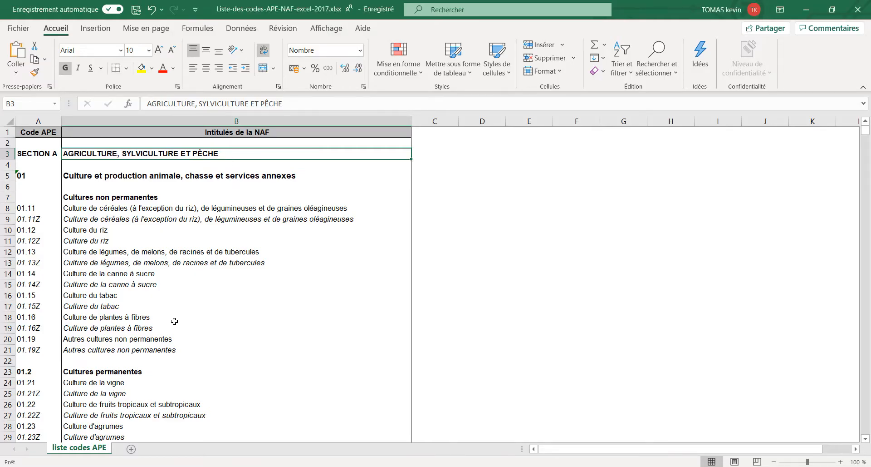
scroll(176, 320, "down", 2)
scroll(175, 321, "up", 2)
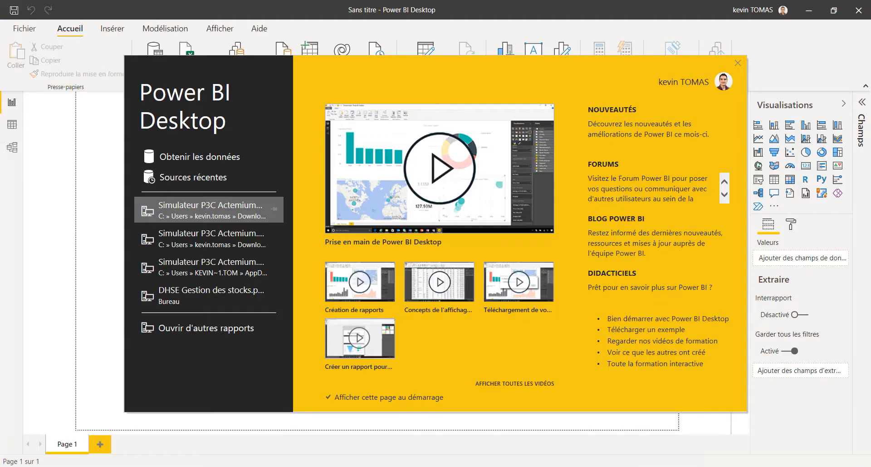
Dismiss the Power BI Desktop start screen and check the installed version in the About information.
left_click(739, 64)
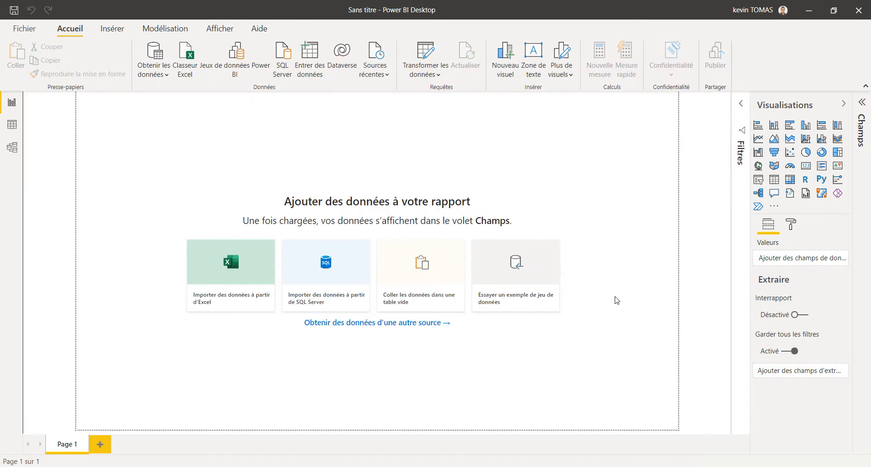
left_click(24, 28)
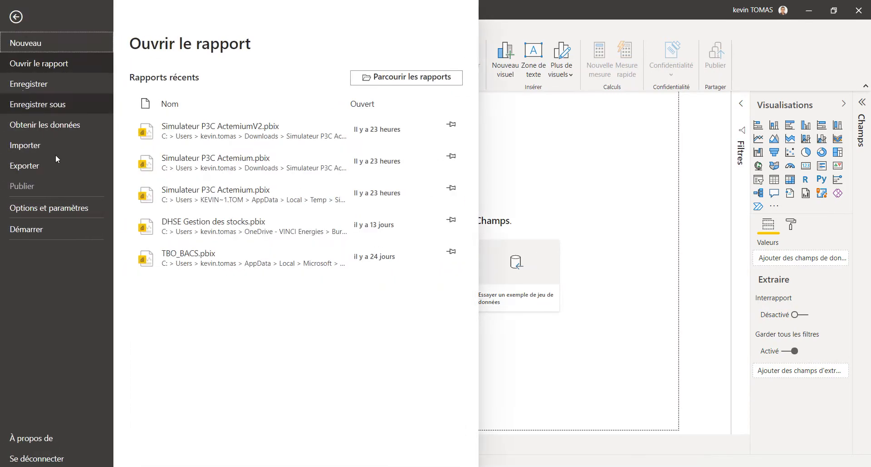
left_click(45, 440)
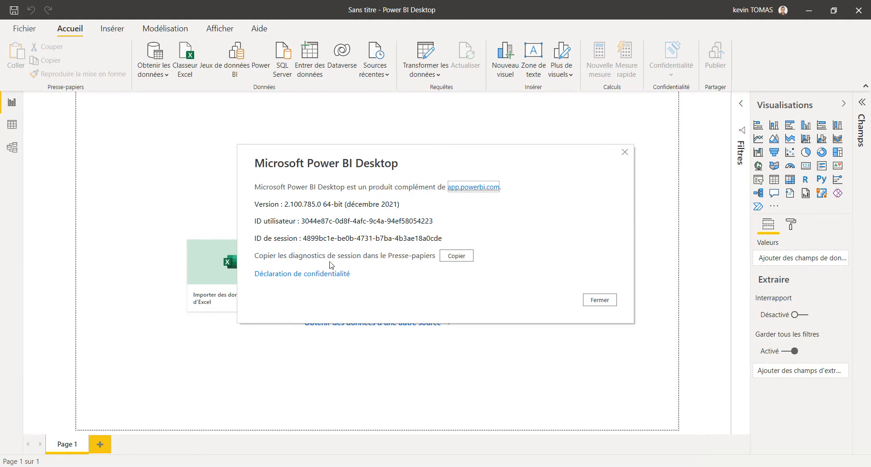
left_click(625, 152)
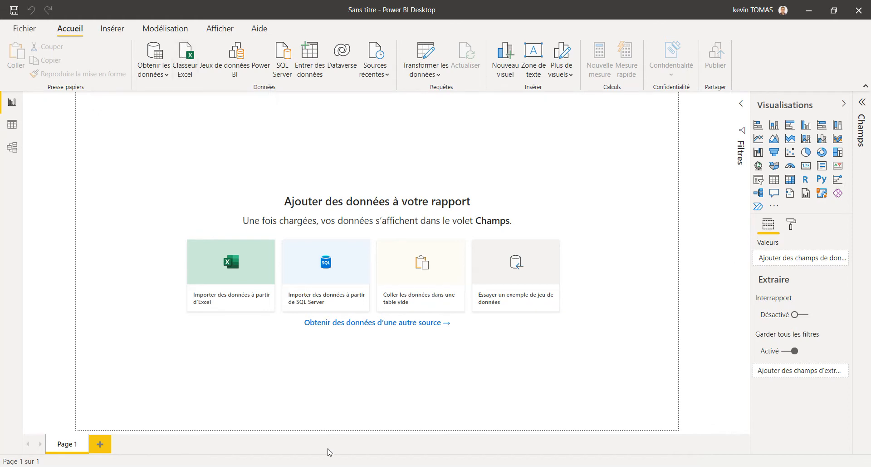
Look over the APE code workbook in Excel, minimize it, and return to Power BI Desktop.
mouse_move(366, 449)
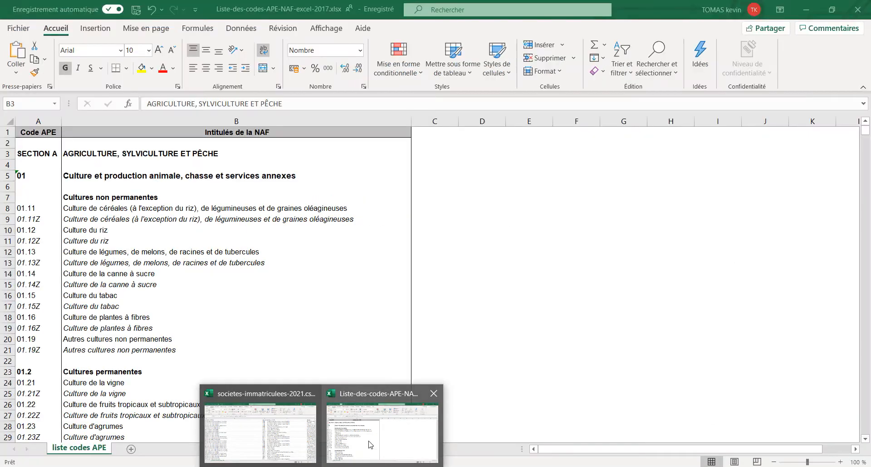
left_click(371, 444)
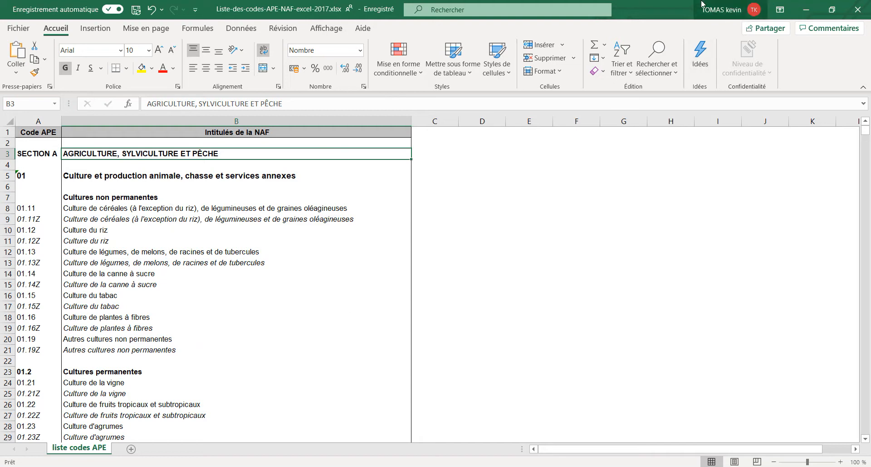
left_click(806, 14)
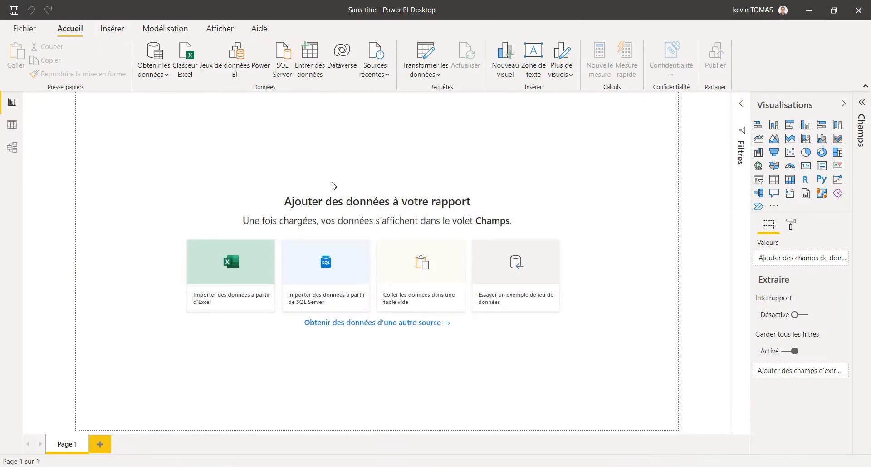
Try to import Liste-des-codes-APE-NAF-excel-2017.xlsx from the desktop as an Excel workbook source.
left_click(189, 62)
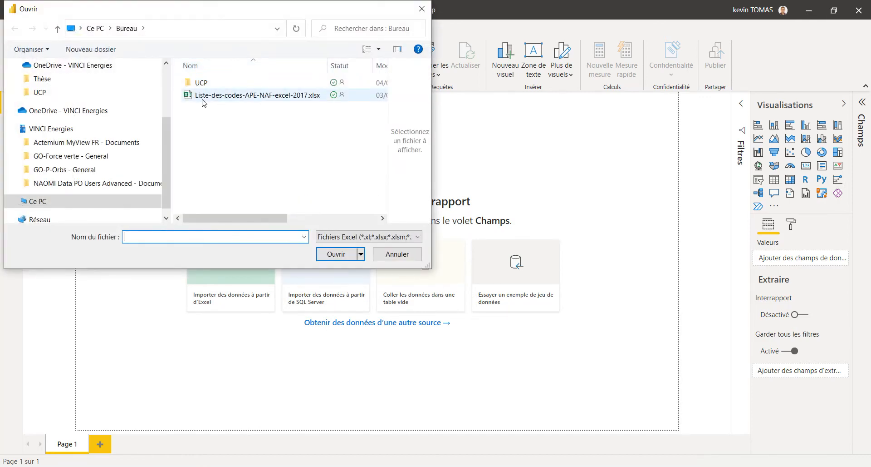
double_click(254, 95)
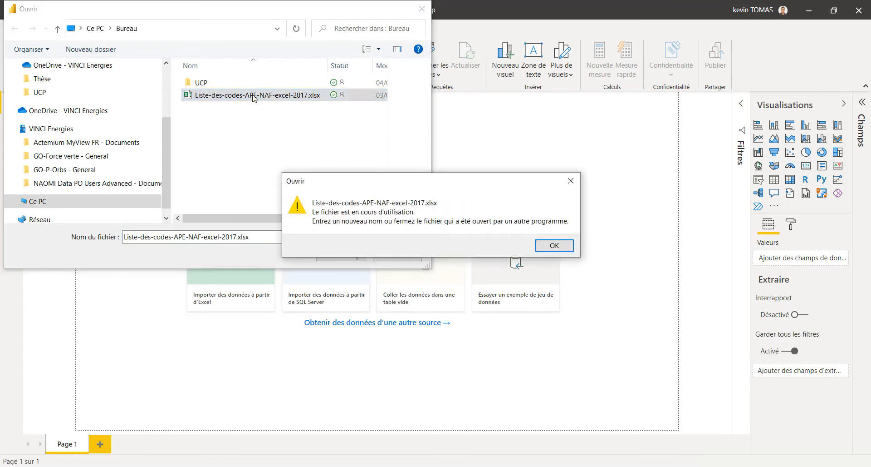
Close both open Excel workbooks without saving changes to societes-immatriculees-2021.csv, and dismiss the file-in-use warning.
left_click(321, 466)
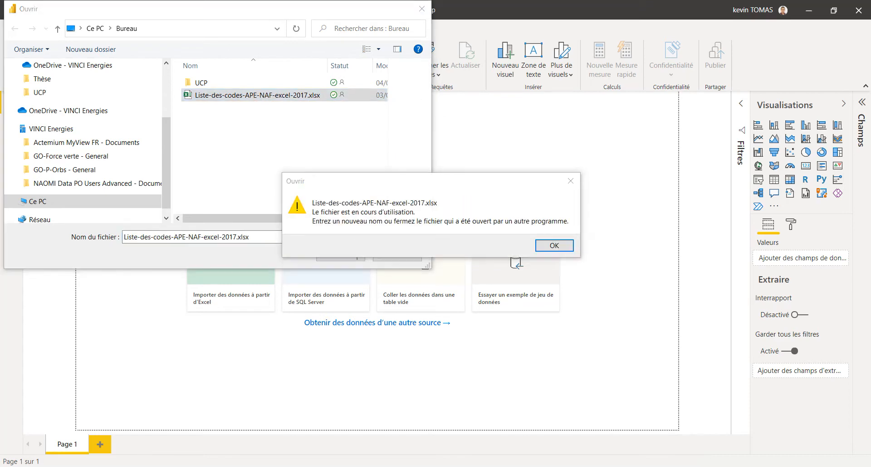
left_click(436, 396)
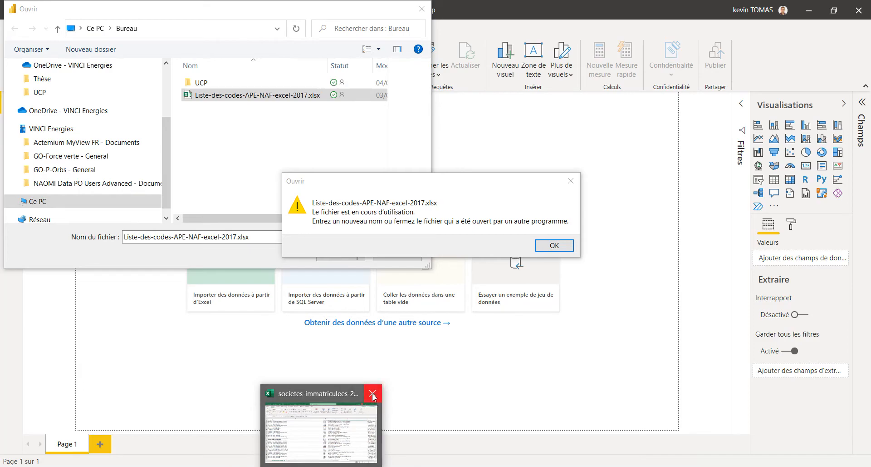
left_click(372, 394)
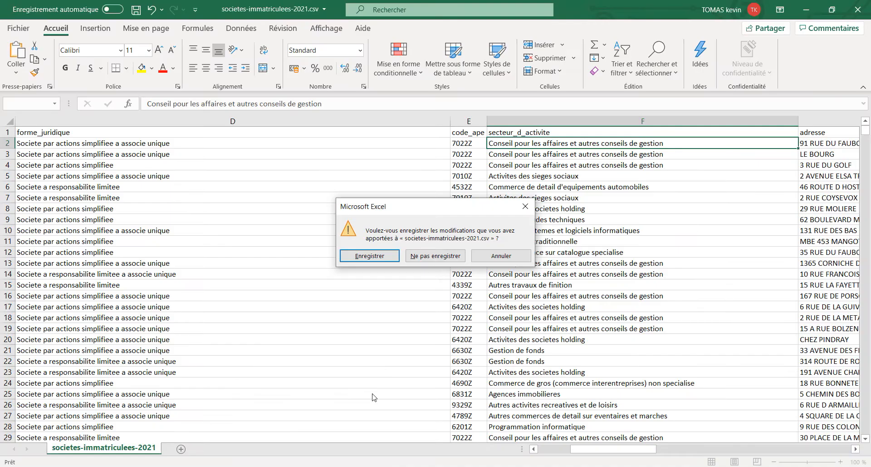
left_click(426, 256)
left_click(542, 250)
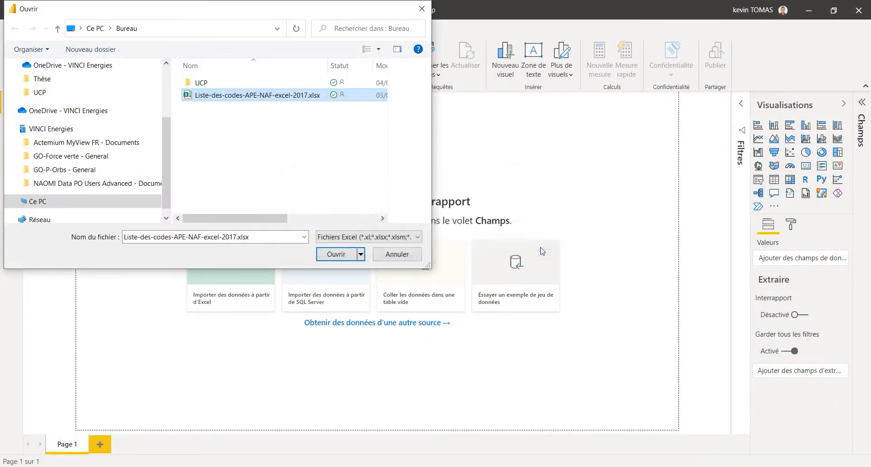
Open Liste-des-codes-APE-NAF-excel-2017.xlsx, preview the suggested table, select the liste codes APE sheet, and send it to the Power Query editor.
double_click(248, 96)
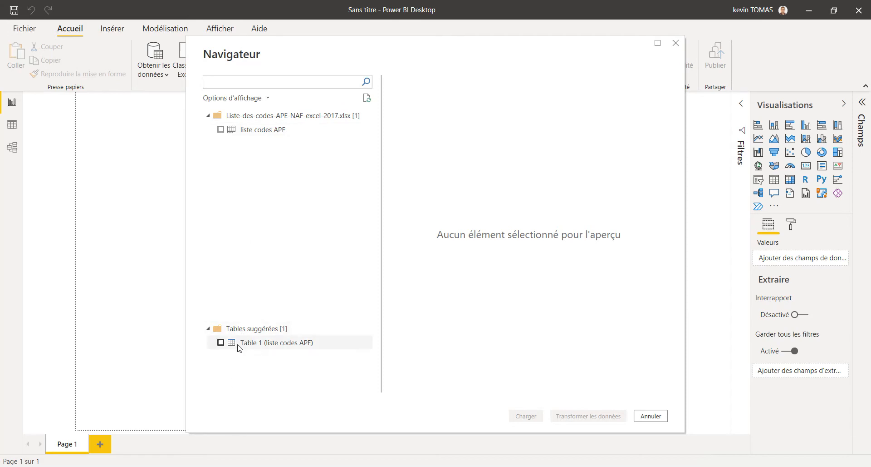
left_click(240, 345)
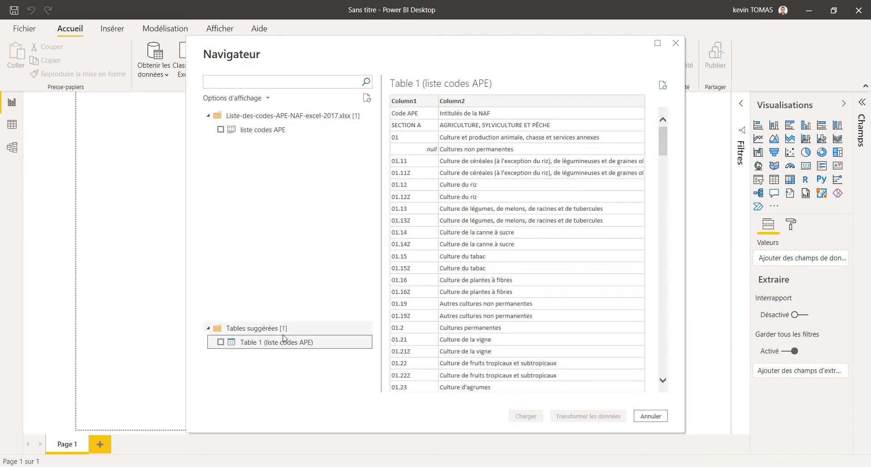
left_click(221, 130)
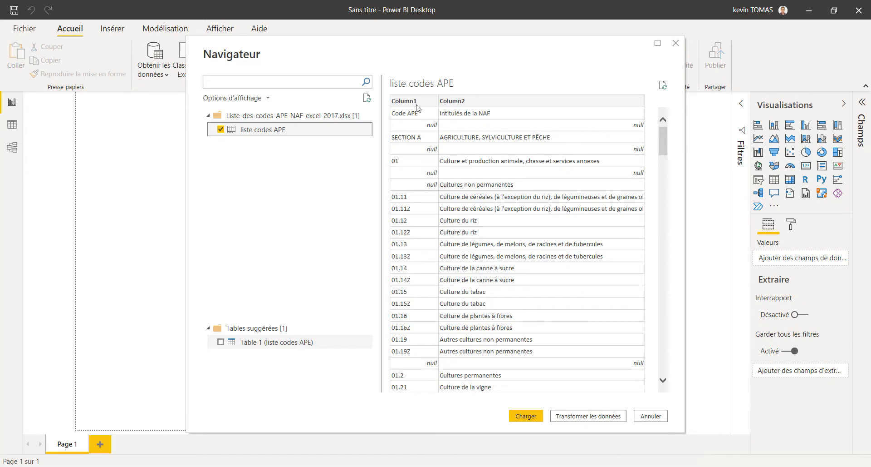
left_click(592, 416)
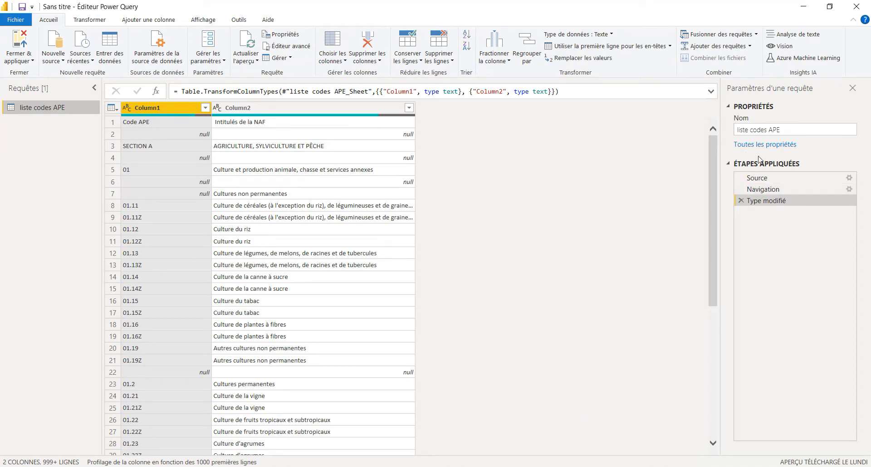
Inspect the Navigation and Type modifié applied steps of the liste codes APE query and the formula bar display option.
left_click(776, 187)
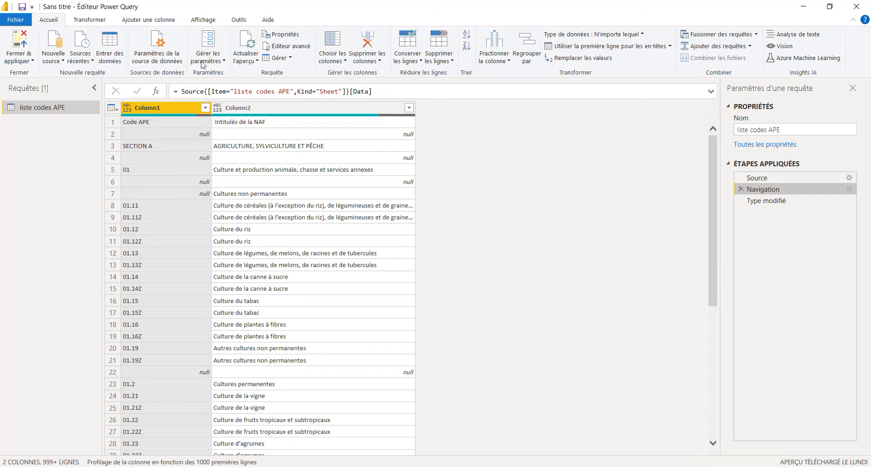
left_click(205, 21)
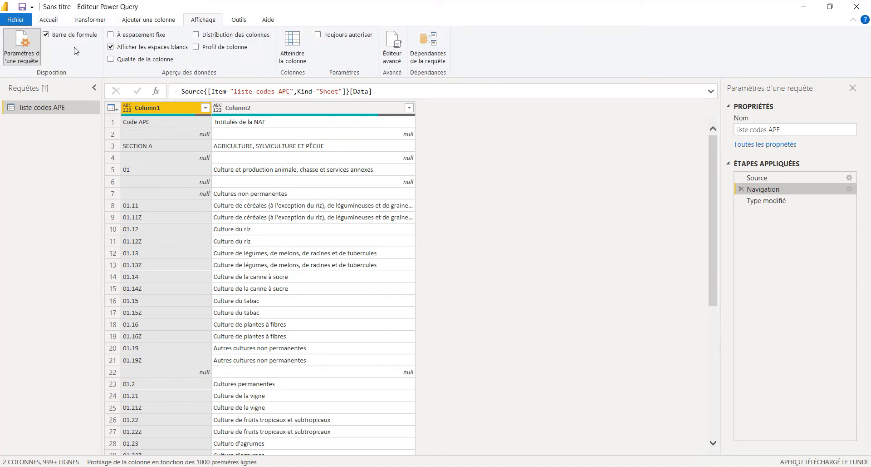
left_click(47, 20)
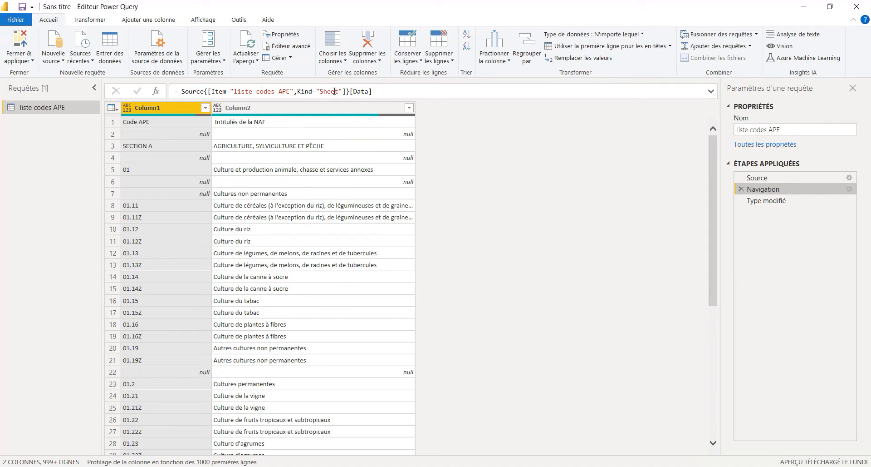
left_click(760, 201)
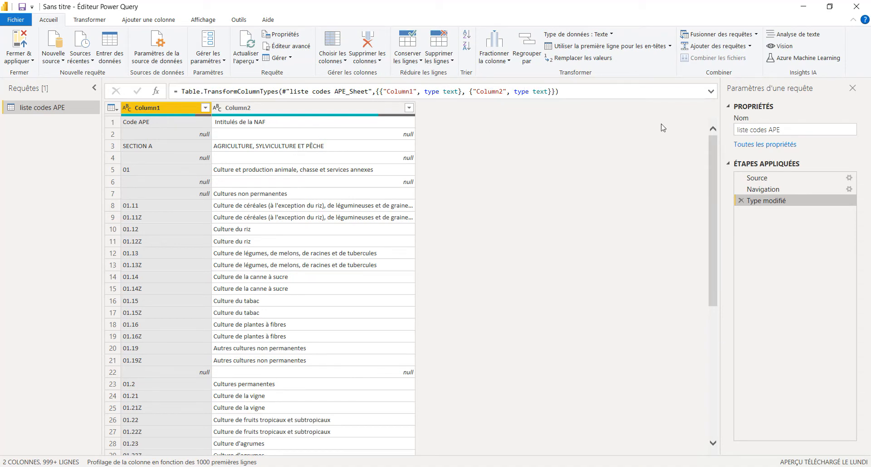
Delete the Type modifié applied step of the liste codes APE query and promote the first row to headers.
left_click(742, 200)
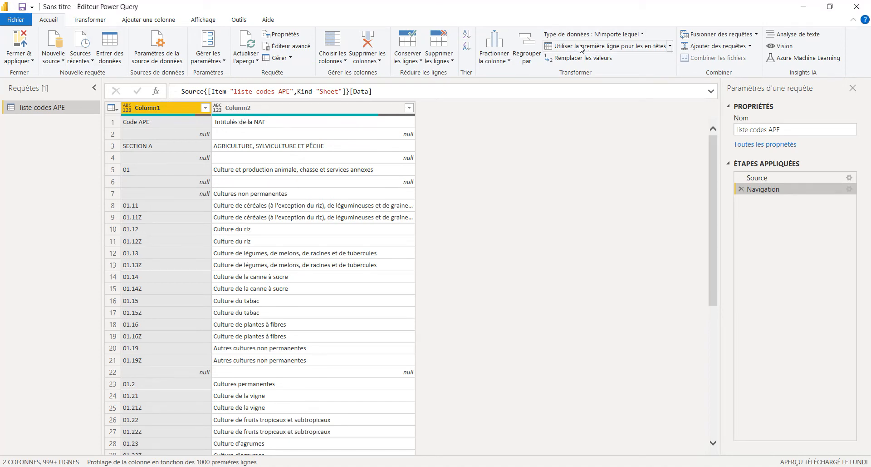
left_click(635, 48)
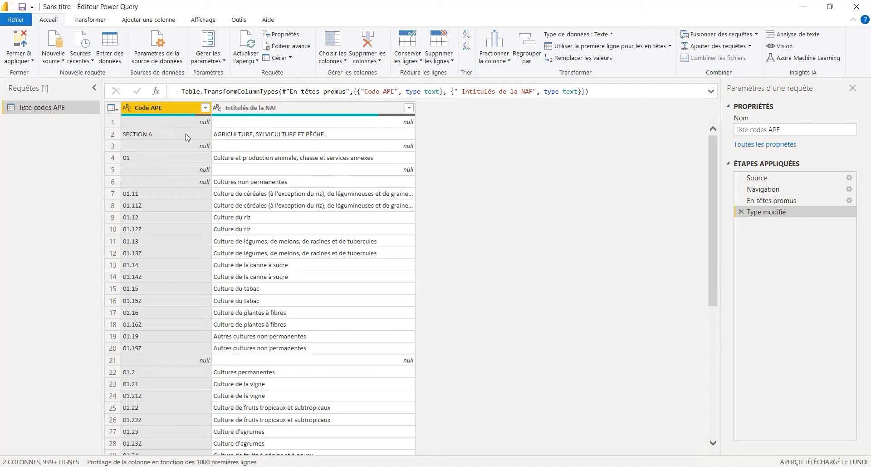
Filter the Code APE column to exclude null values.
left_click(206, 109)
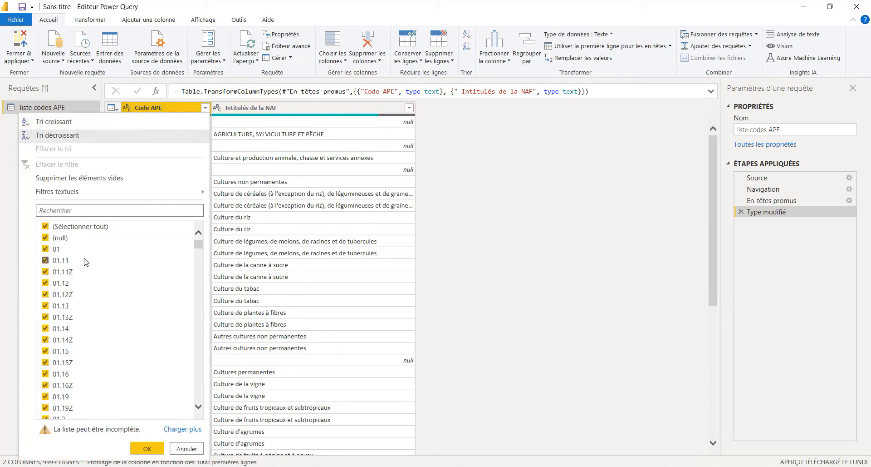
left_click(63, 239)
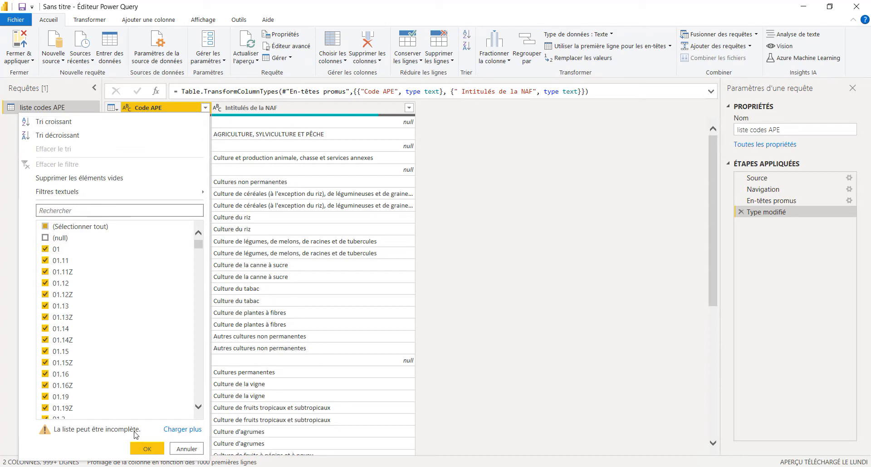
left_click(146, 448)
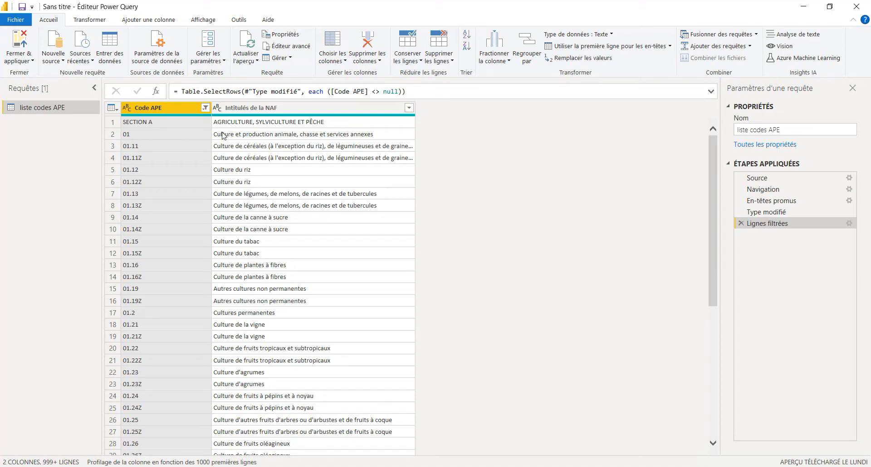
Start a conditional column named Sections with the condition that Code APE contains SECTION.
left_click(154, 126)
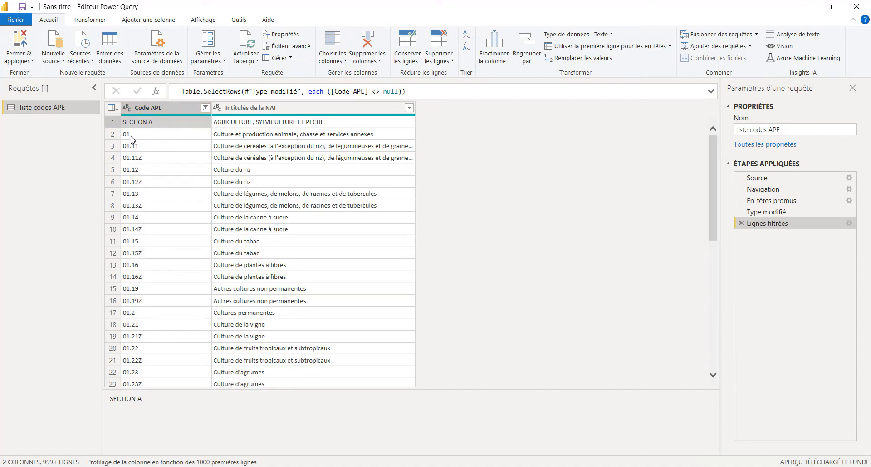
left_click(142, 109)
left_click(144, 20)
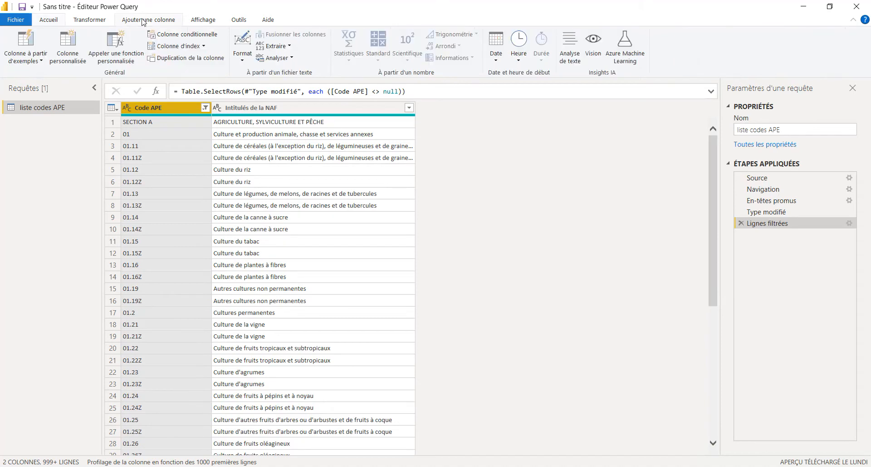
left_click(176, 35)
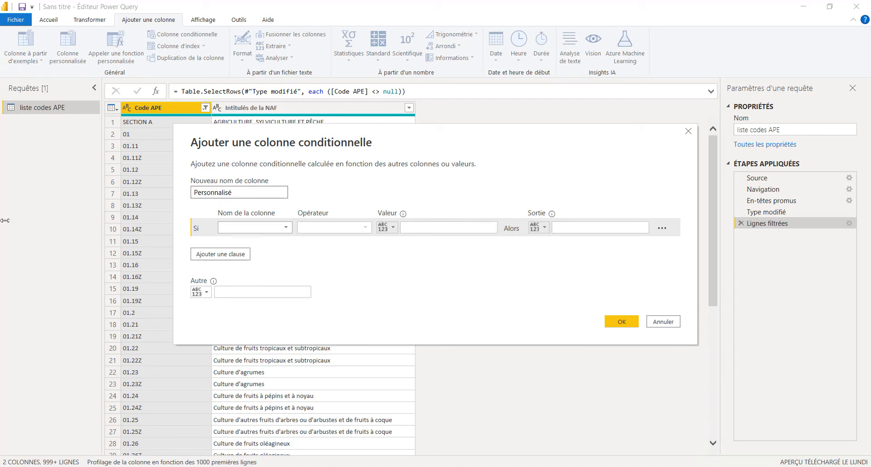
double_click(235, 193)
type("Sections")
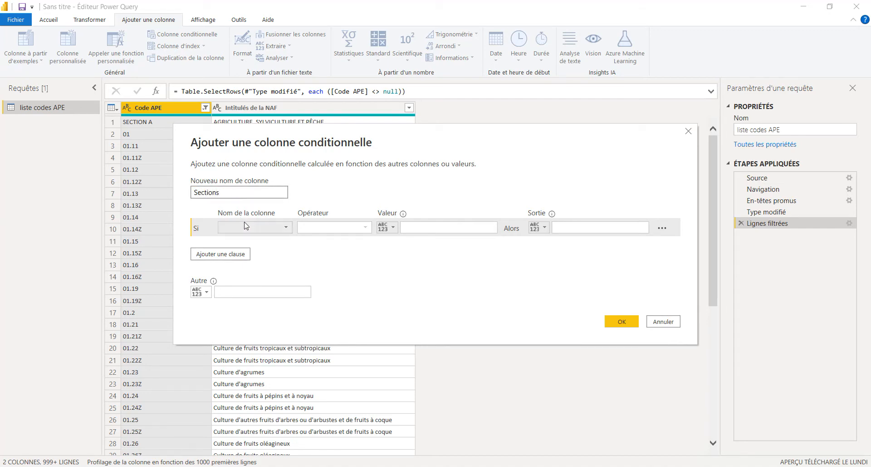
left_click(250, 228)
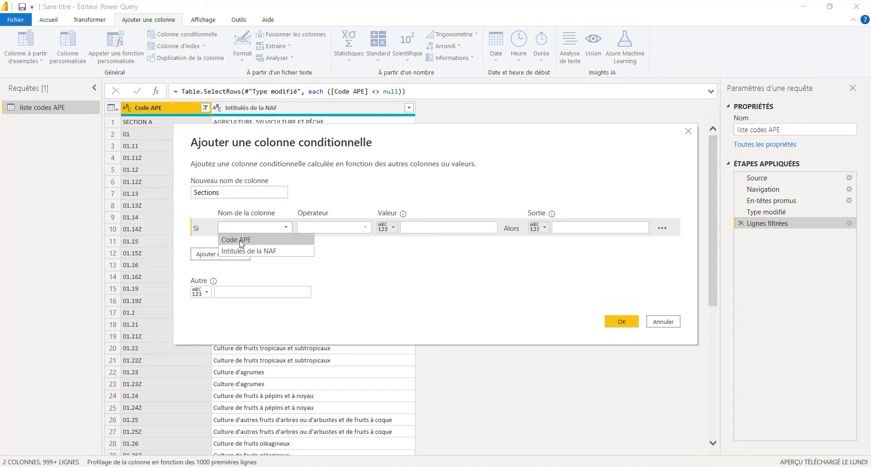
left_click(242, 240)
left_click(353, 227)
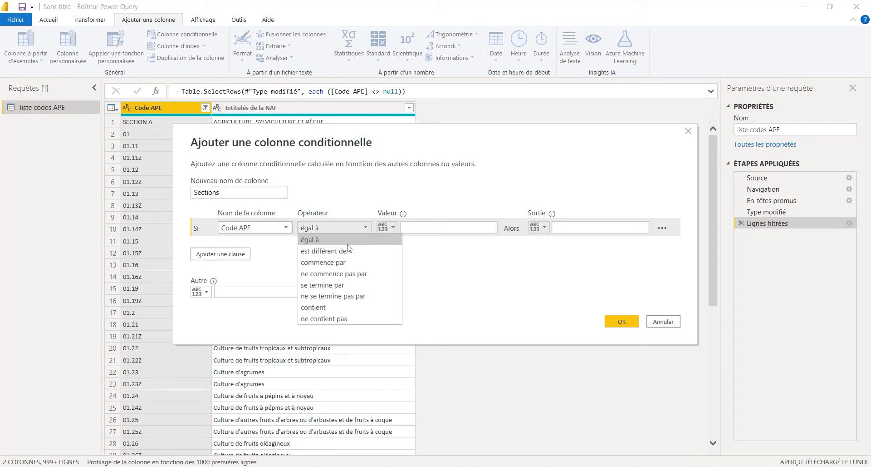
left_click(341, 308)
left_click(414, 228)
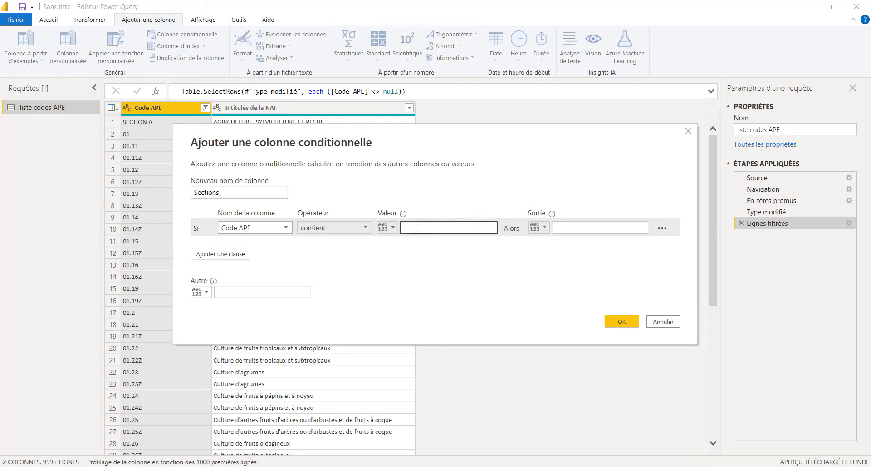
type("SECTION")
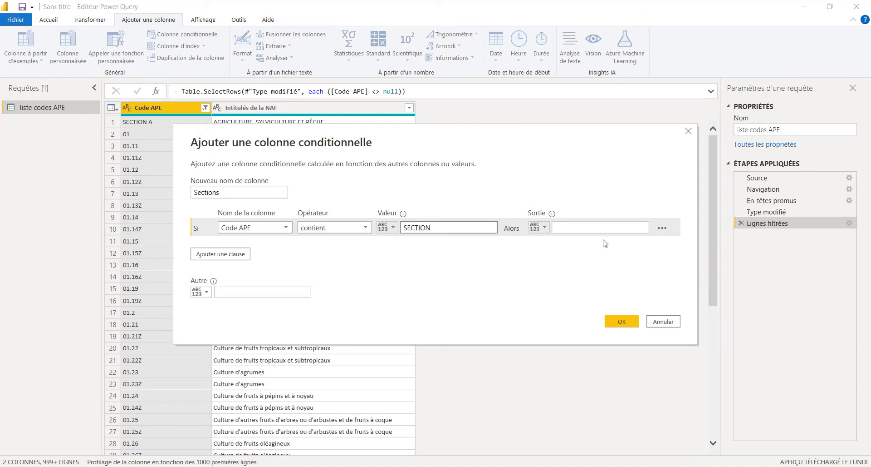
Set the condition's output to the Intitulés de la NAF column and create the Sections column.
left_click(556, 233)
left_click(543, 228)
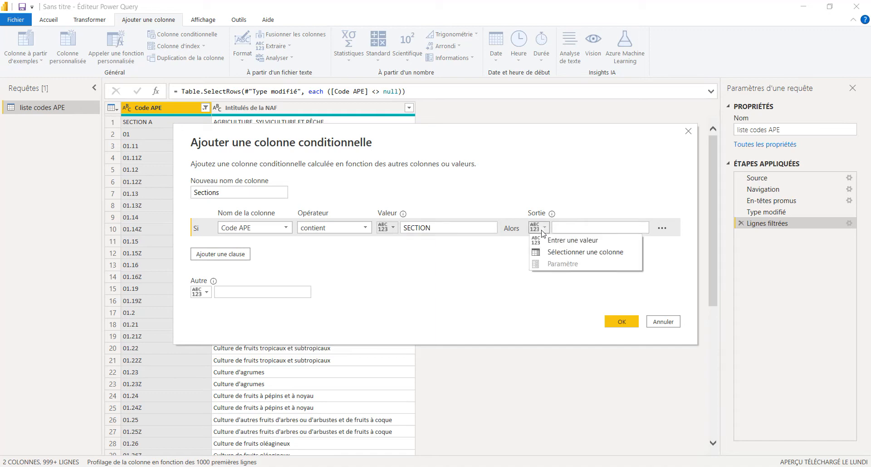
left_click(551, 251)
left_click(566, 230)
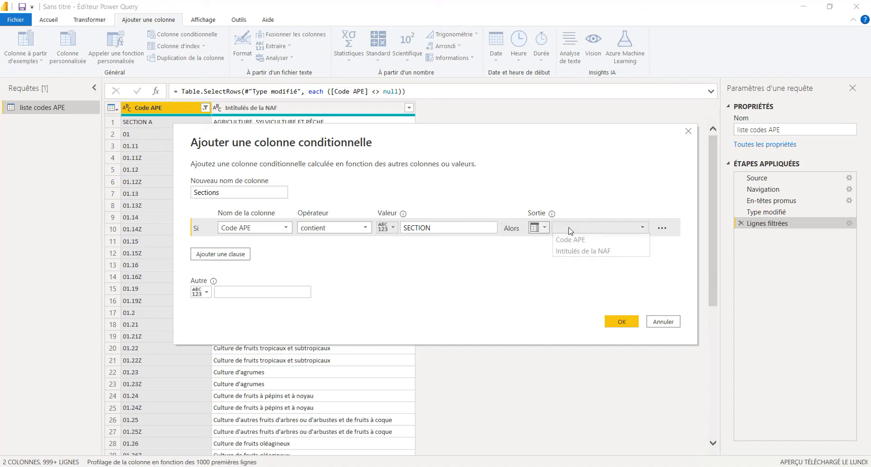
left_click(573, 251)
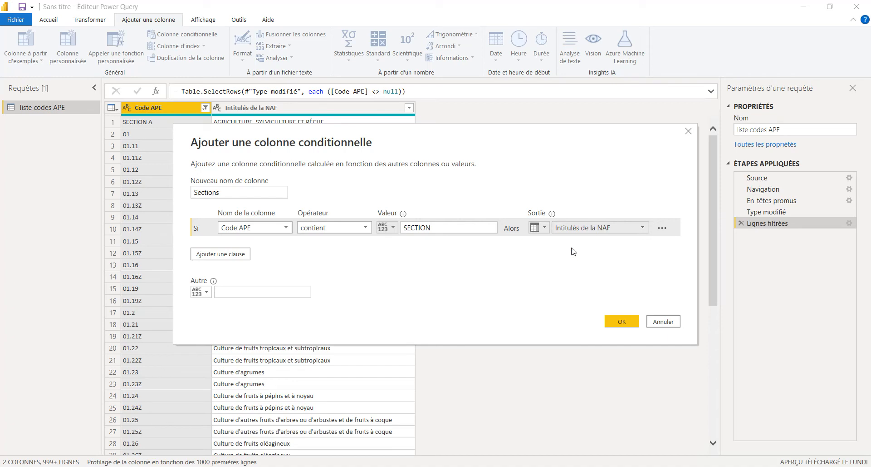
left_click(618, 321)
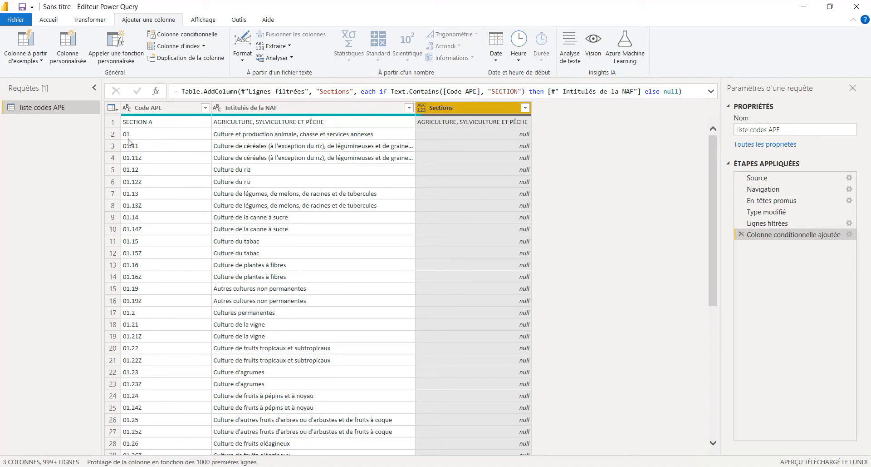
Add a column containing the text length of the Code APE values.
left_click(136, 108)
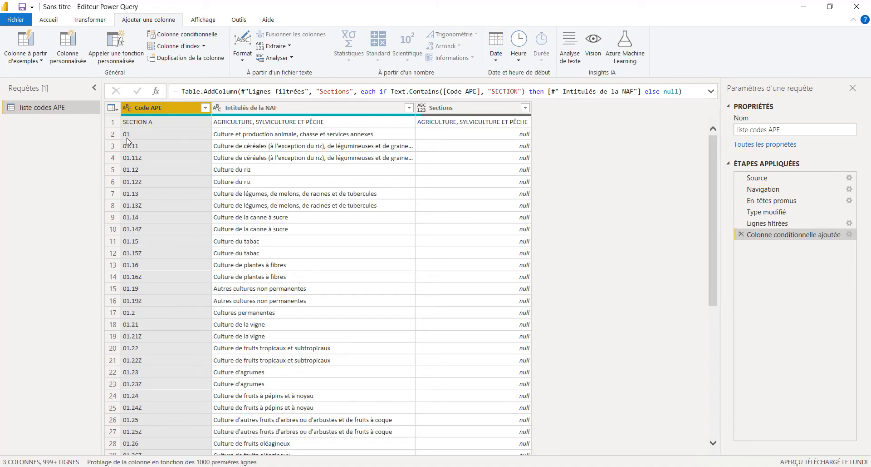
left_click(279, 46)
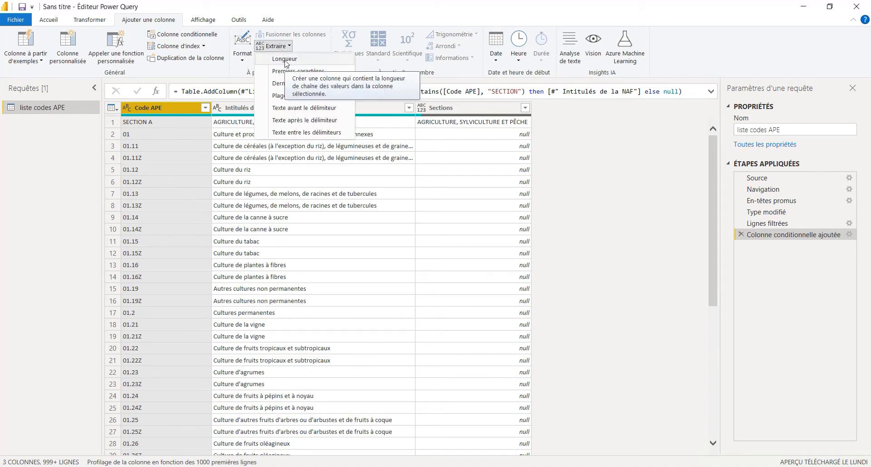
left_click(286, 59)
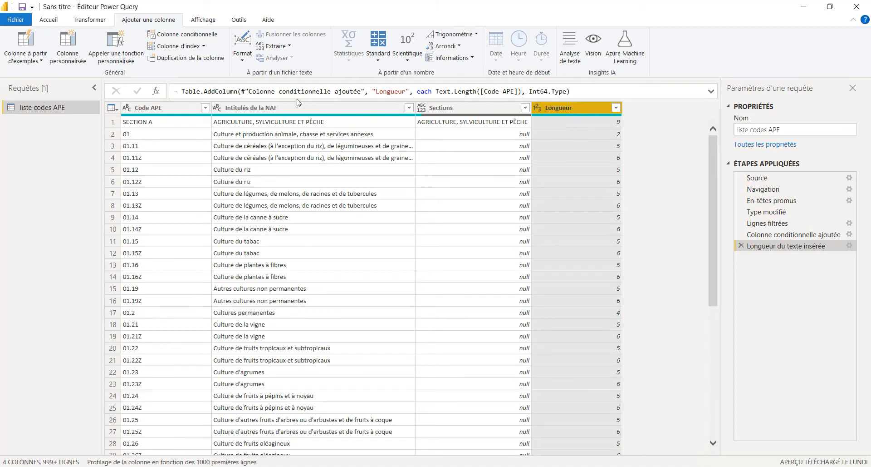
Add a conditional column named Sous catégories that returns the Intitulés de la NAF column when Longueur equals 2.
left_click(194, 37)
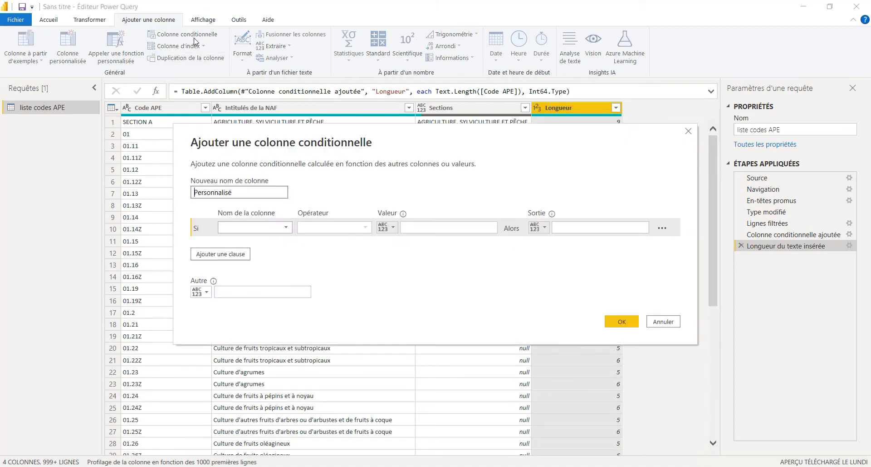
double_click(237, 194)
type("Sous catégories")
left_click(255, 228)
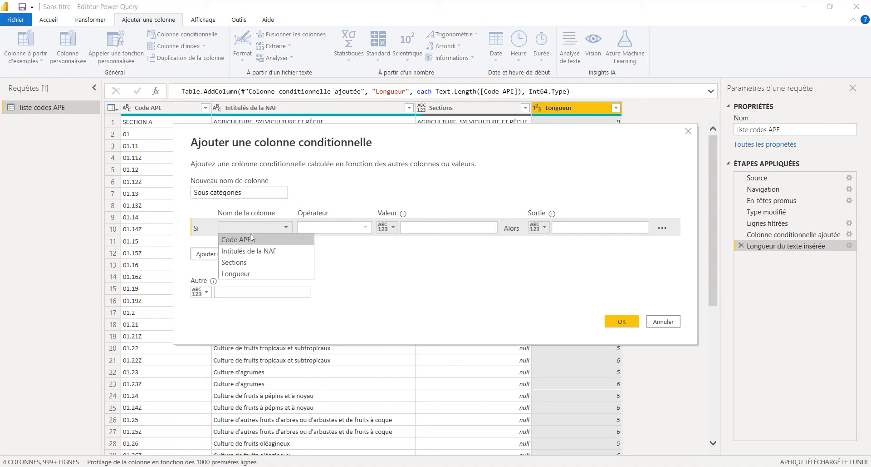
left_click(254, 276)
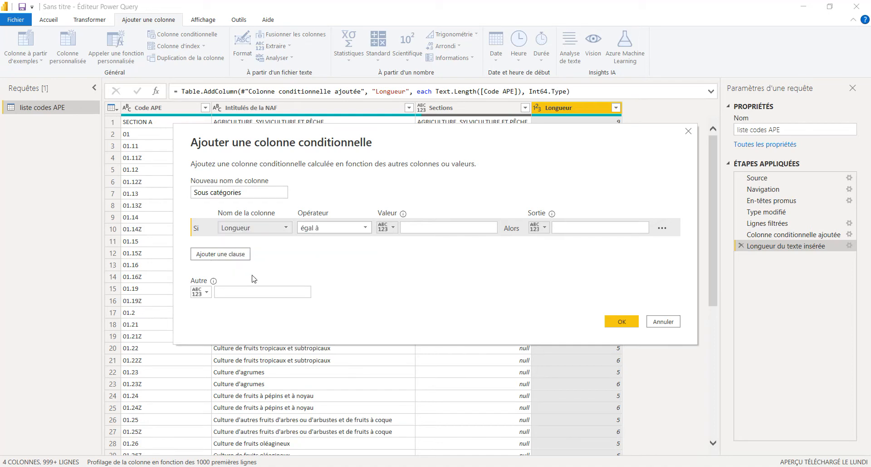
left_click(423, 227)
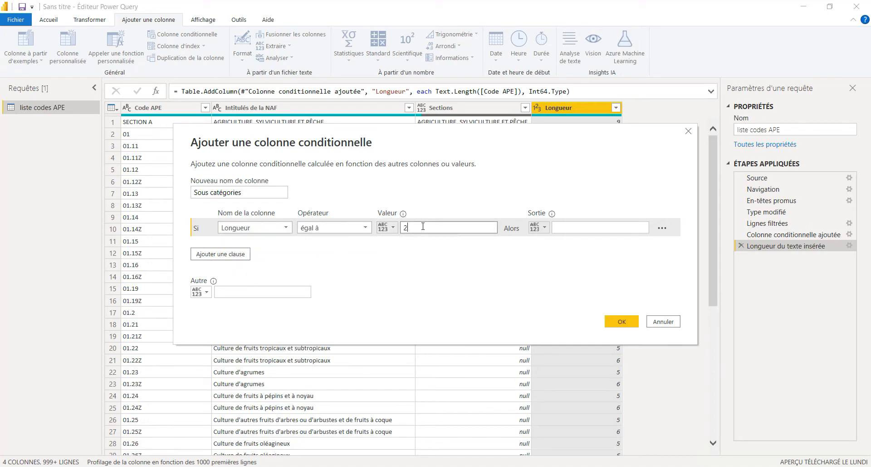
left_click(539, 227)
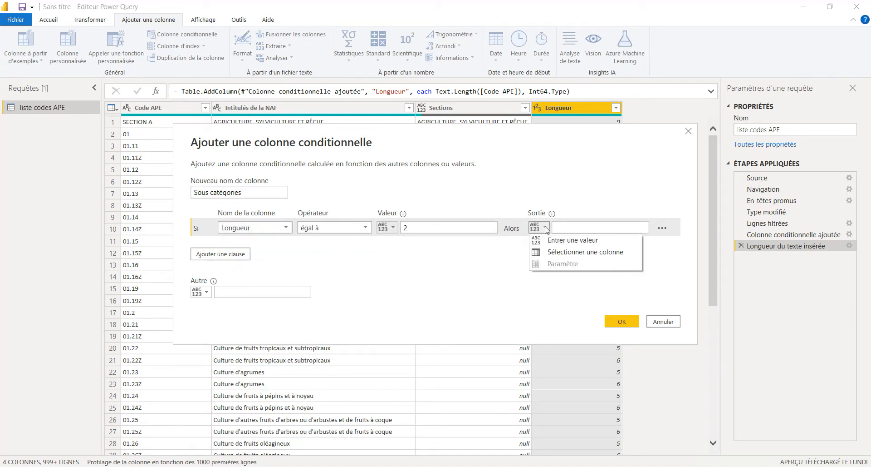
left_click(554, 253)
left_click(578, 228)
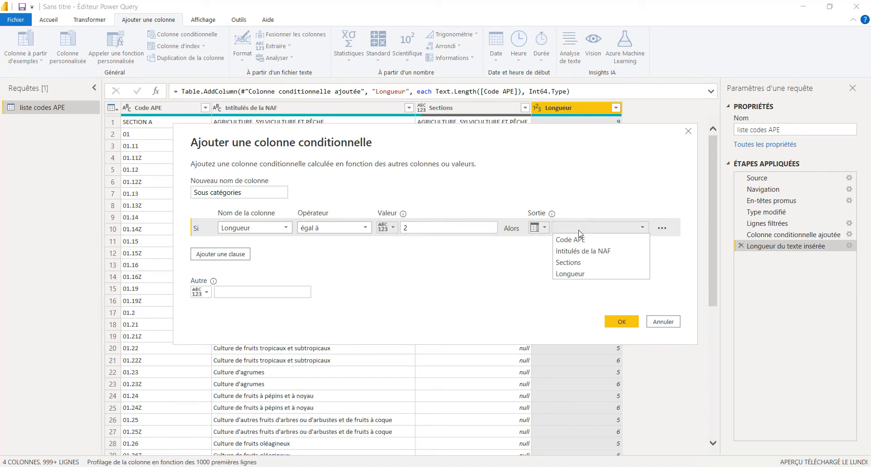
left_click(580, 251)
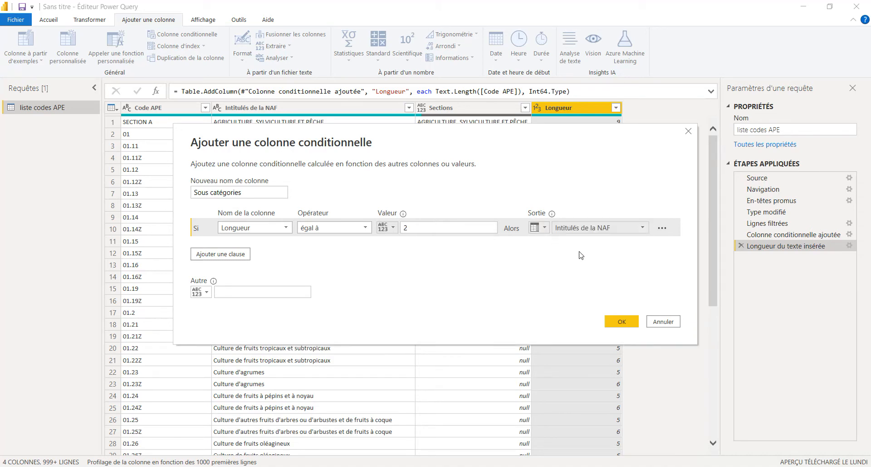
left_click(612, 320)
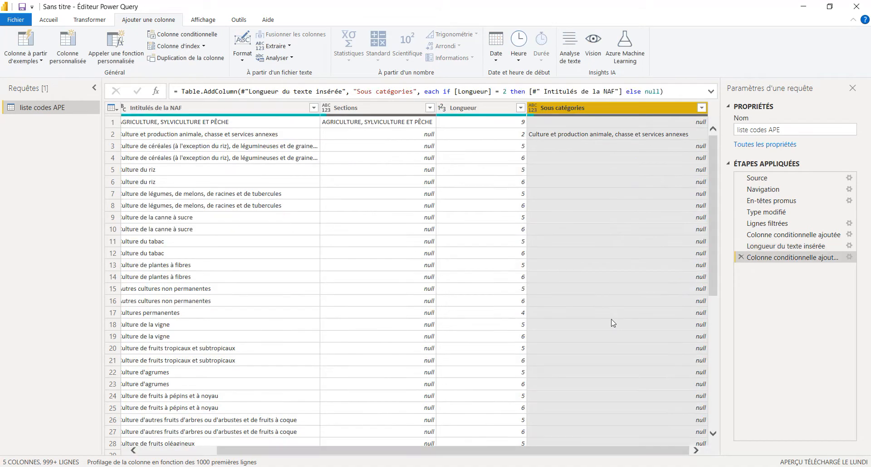
Delete the Longueur column and fill the Sections and Sous catégories columns downward.
left_click(464, 109)
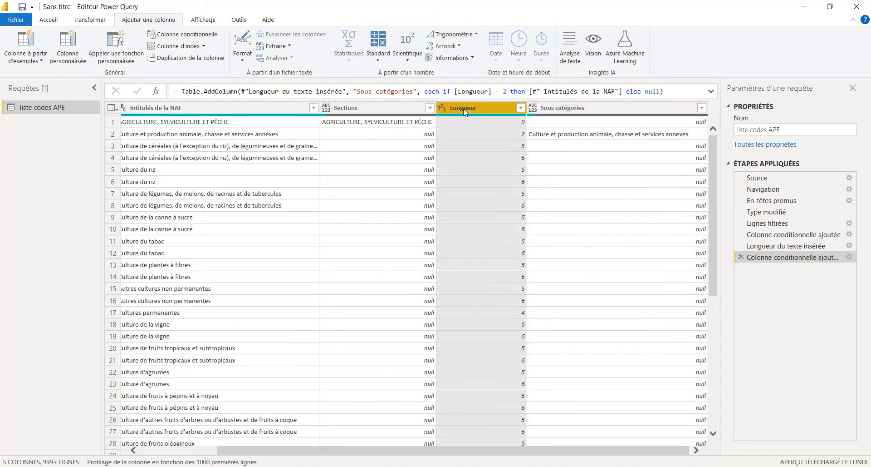
key("Delete")
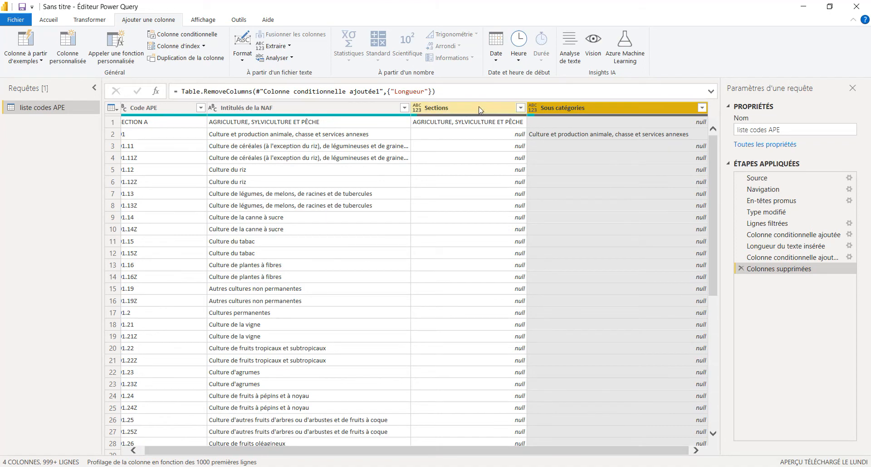
left_click(479, 108)
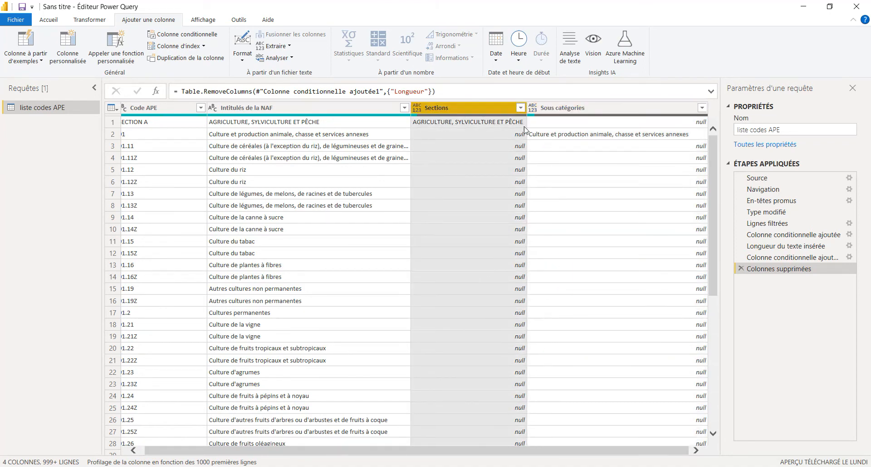
left_click(534, 112, "ctrl")
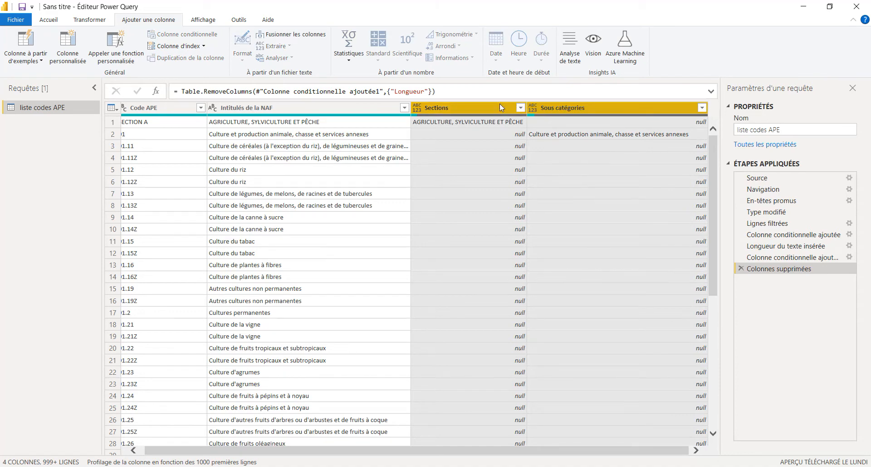
left_click(93, 20)
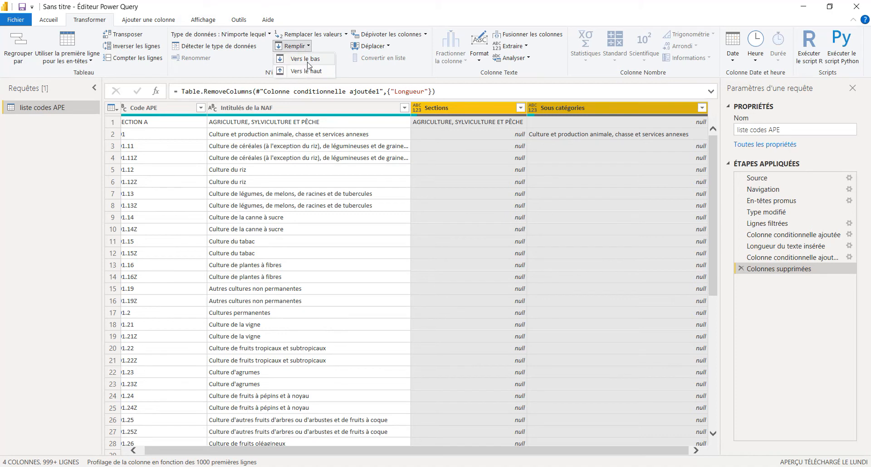
left_click(307, 59)
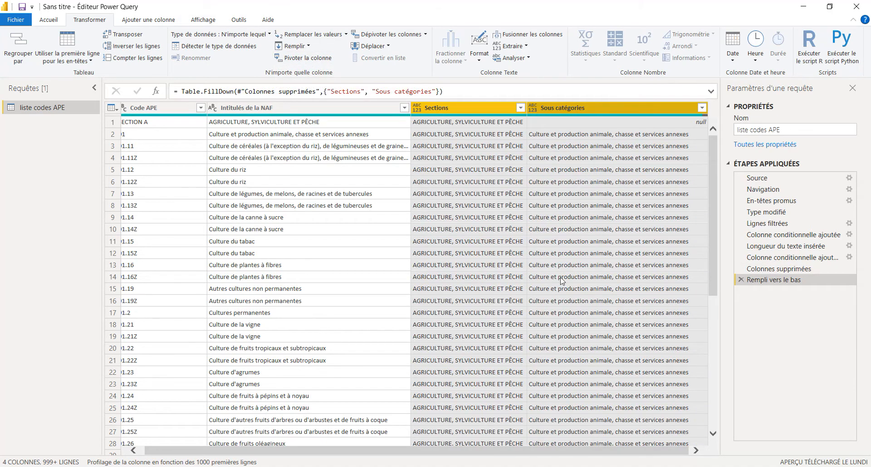
left_click_drag(476, 453, 473, 452)
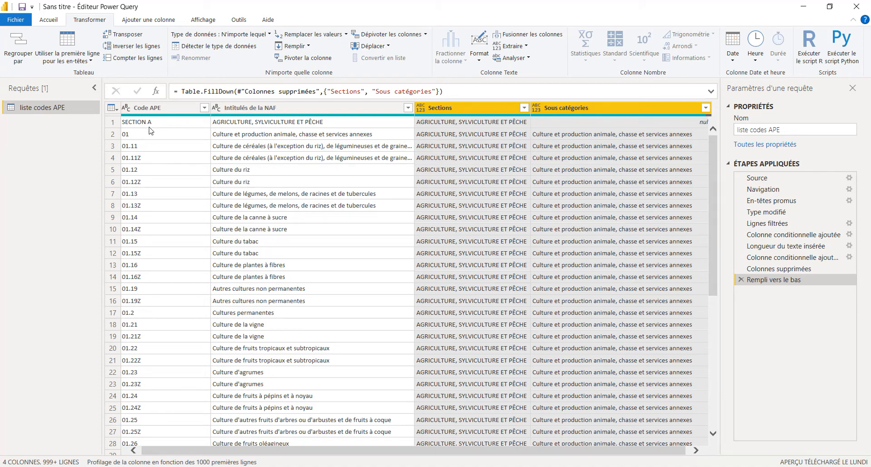
Filter the null rows out of the Sous catégories column.
left_click(706, 109)
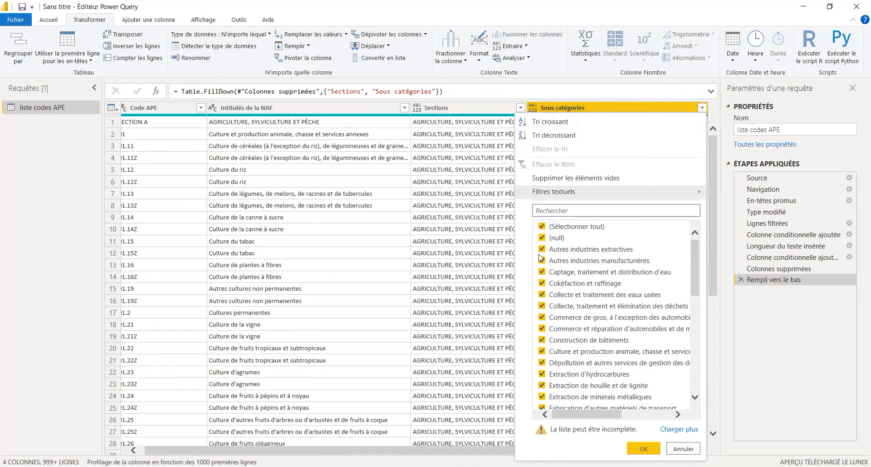
left_click(547, 239)
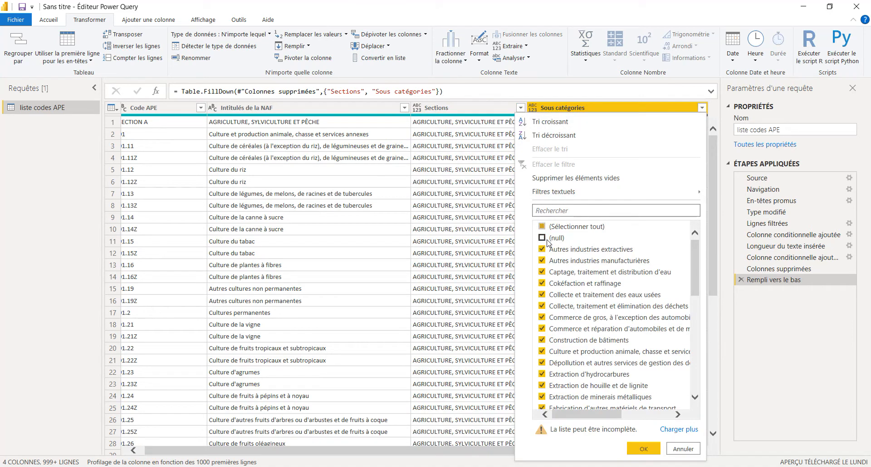
left_click(645, 447)
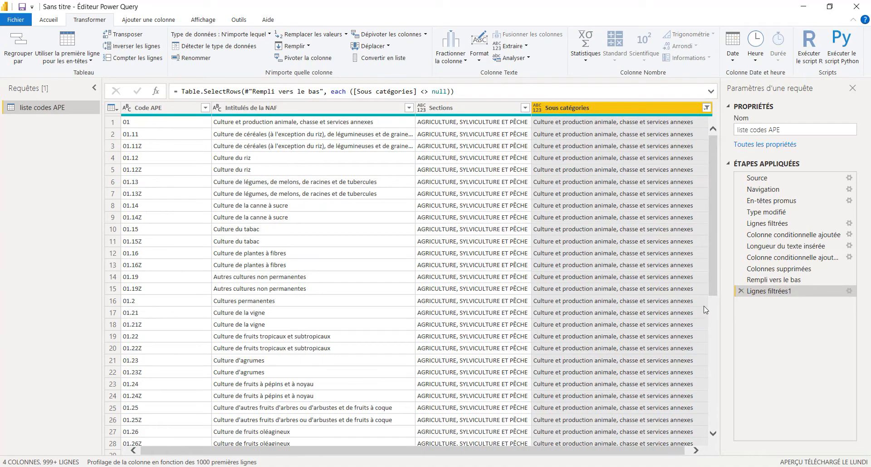
Delete the applied step Colonnes supprimées that removed the Longueur column.
left_click(766, 269)
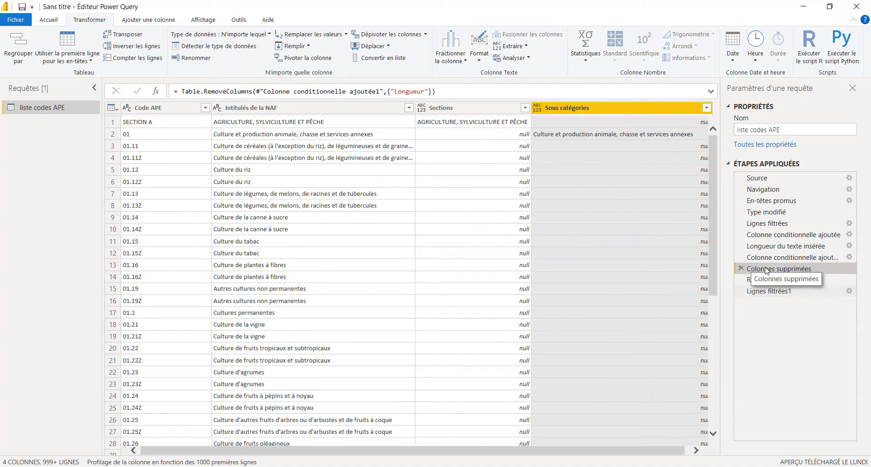
left_click(742, 269)
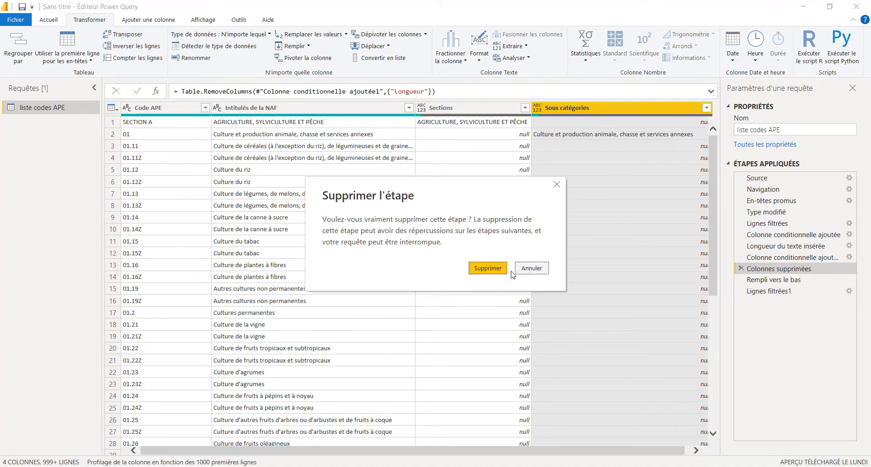
left_click(492, 272)
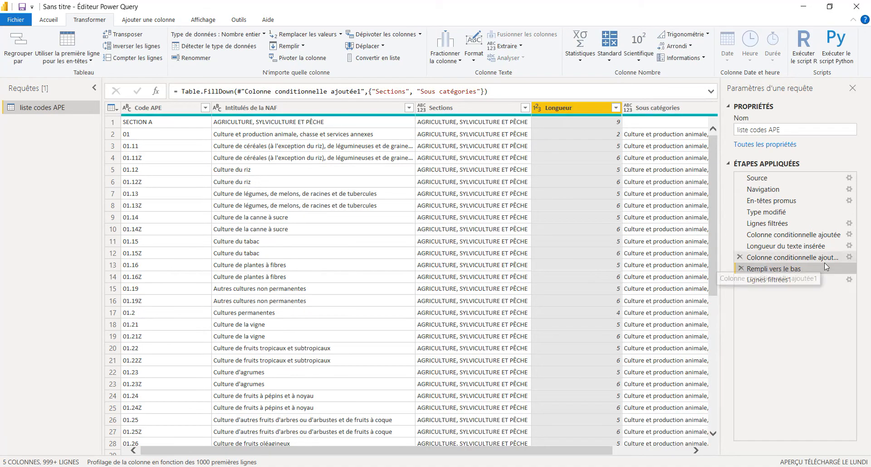
From the Lignes filtrées1 step, exclude rows whose Longueur is 2 and remove the Longueur column.
left_click(790, 279)
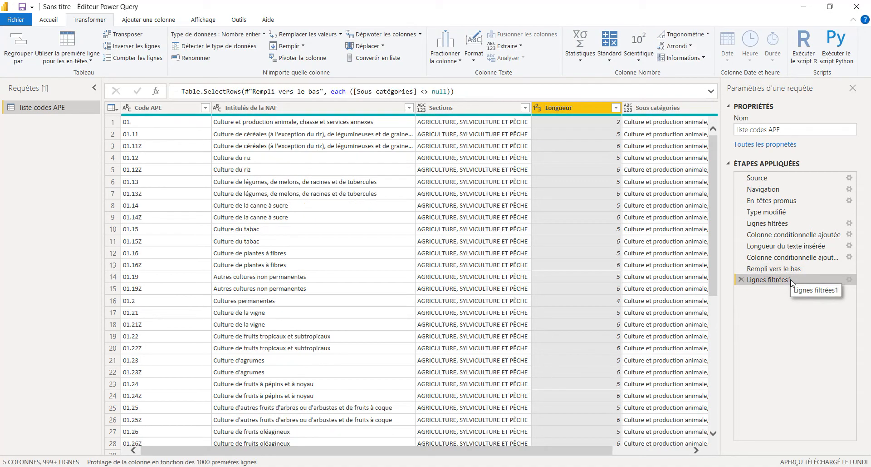
left_click(617, 108)
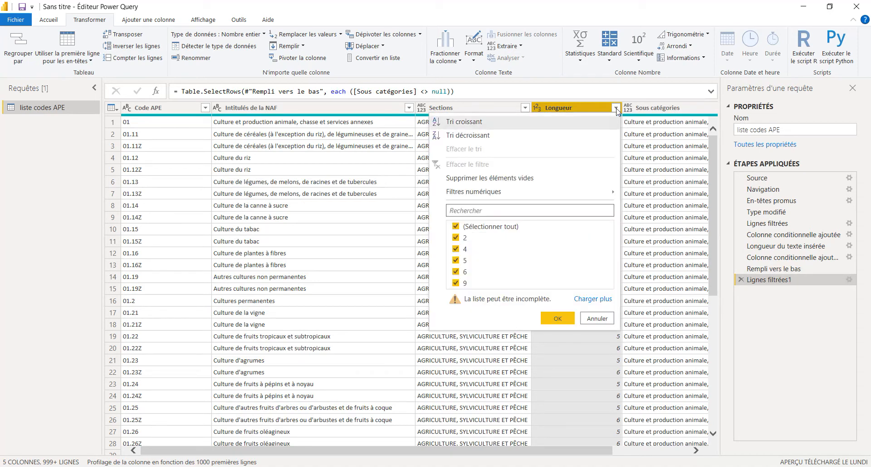
left_click(459, 237)
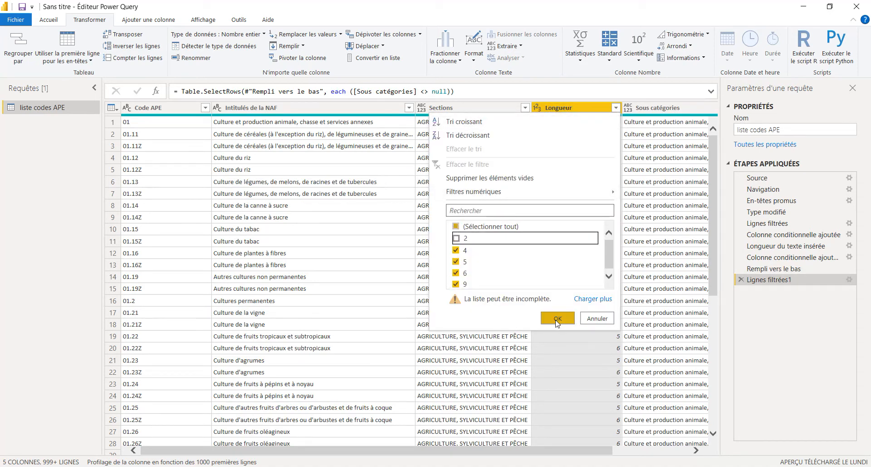
left_click(558, 318)
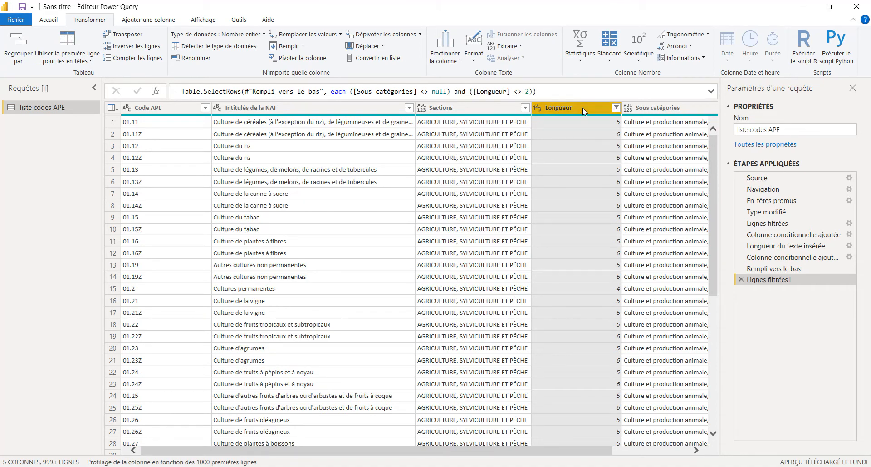
key("Delete")
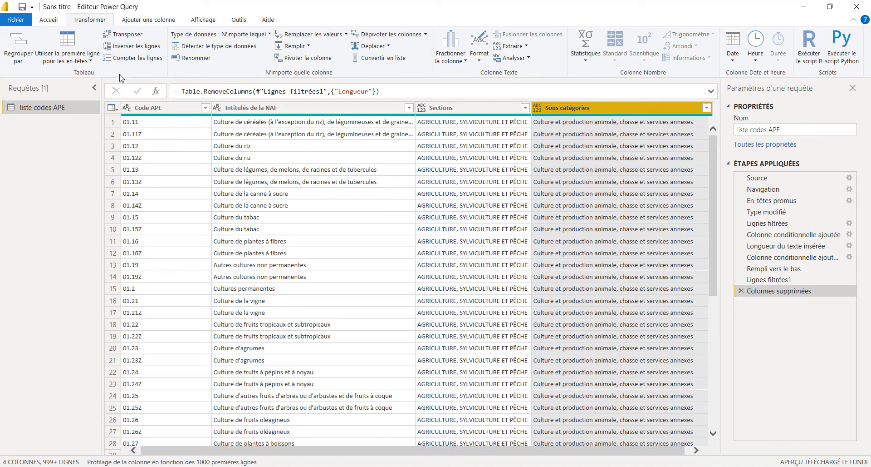
Start adding an Excel workbook source and check the Bureau folder for the registered companies file.
left_click(48, 19)
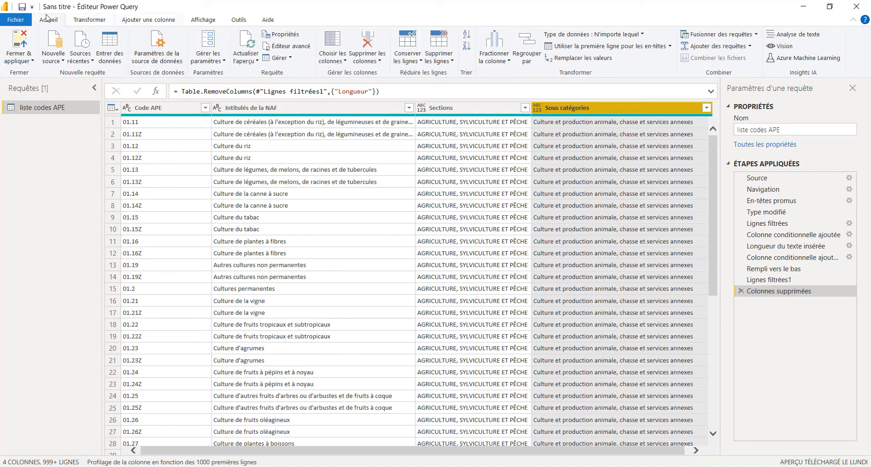
left_click(53, 61)
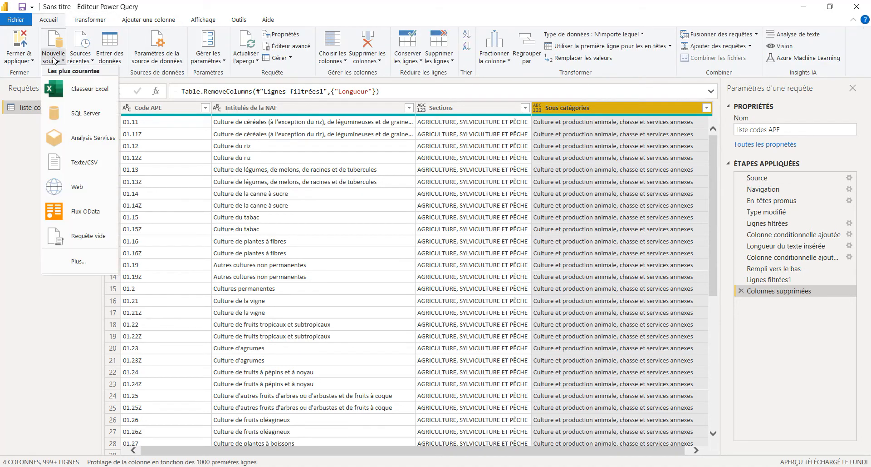
left_click(73, 88)
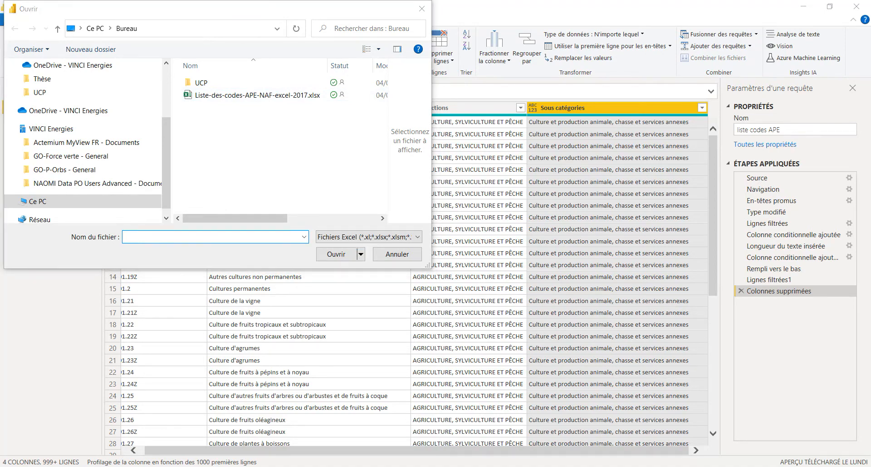
left_click(211, 466)
left_click(427, 159)
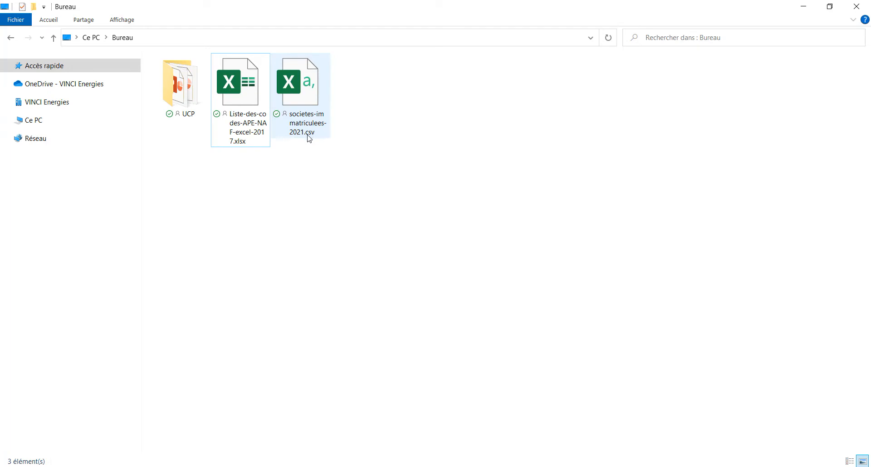
left_click(804, 6)
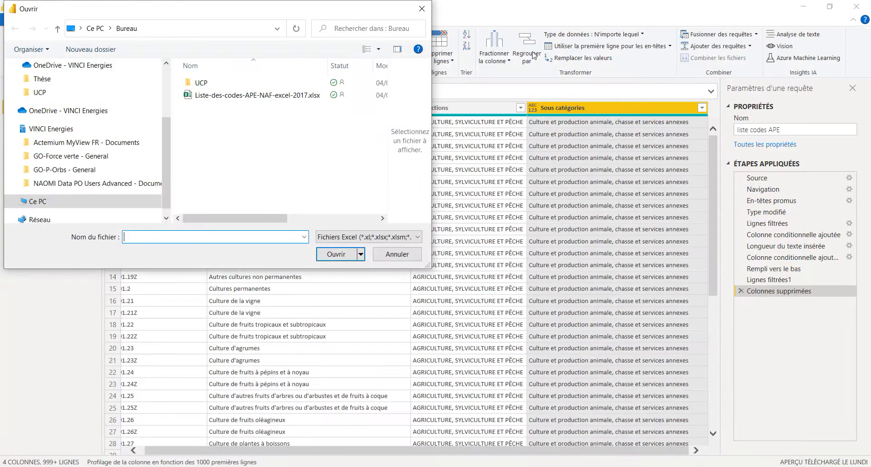
Show all file types and import societes-immatriculees-2021.csv as a new query with the semicolon delimiter.
left_click(393, 240)
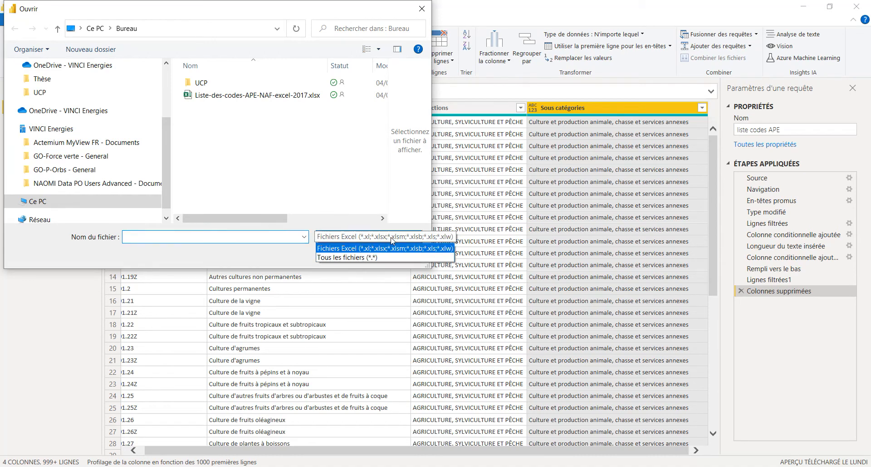
left_click(368, 261)
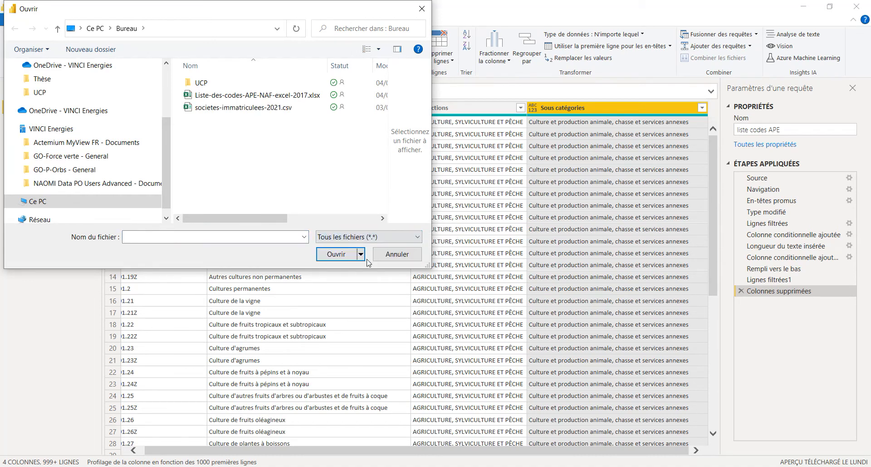
left_click(249, 110)
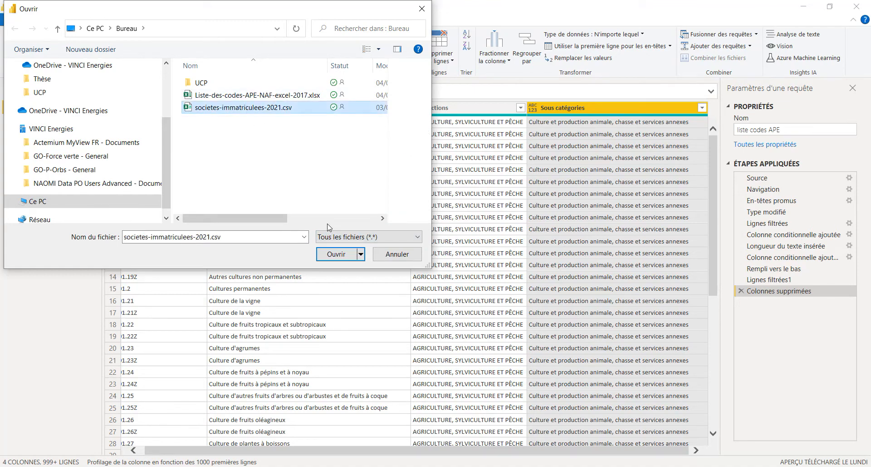
left_click(337, 253)
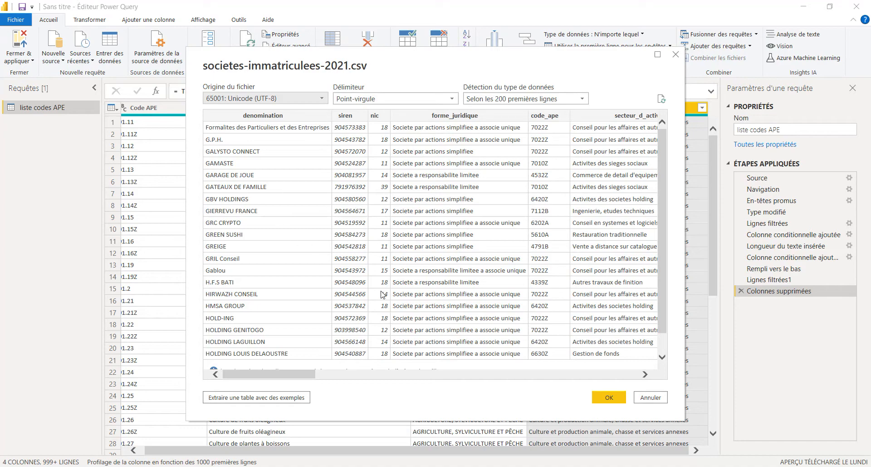
left_click(609, 398)
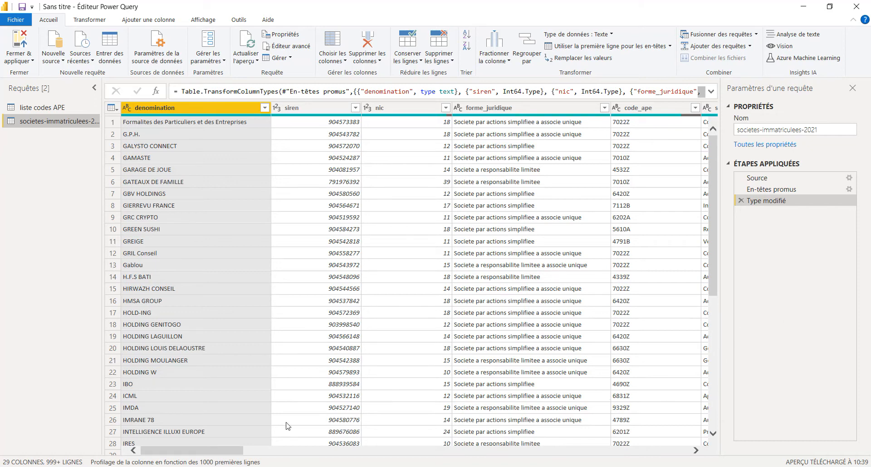
Filter the region column to keep only Auvergne-Rhône-Alpes, Languedoc-Roussillon-Midi-Pyrénées and Provence-Alpes-Côte d'Azur.
left_click_drag(204, 453, 401, 457)
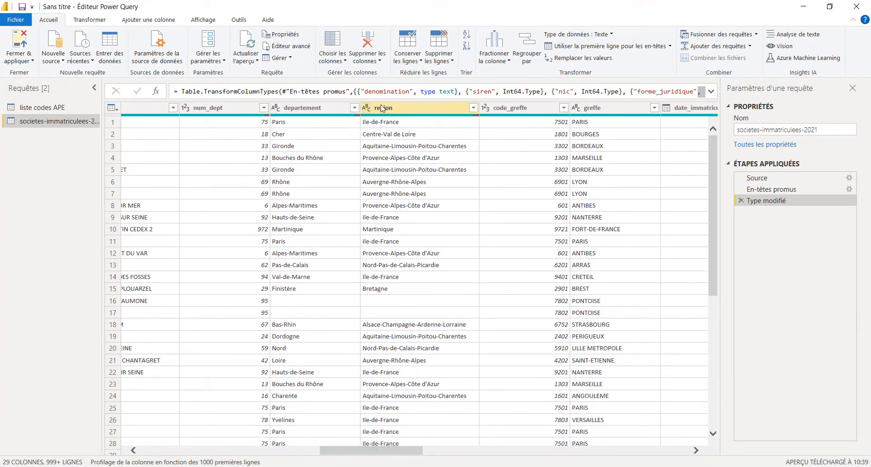
left_click(474, 108)
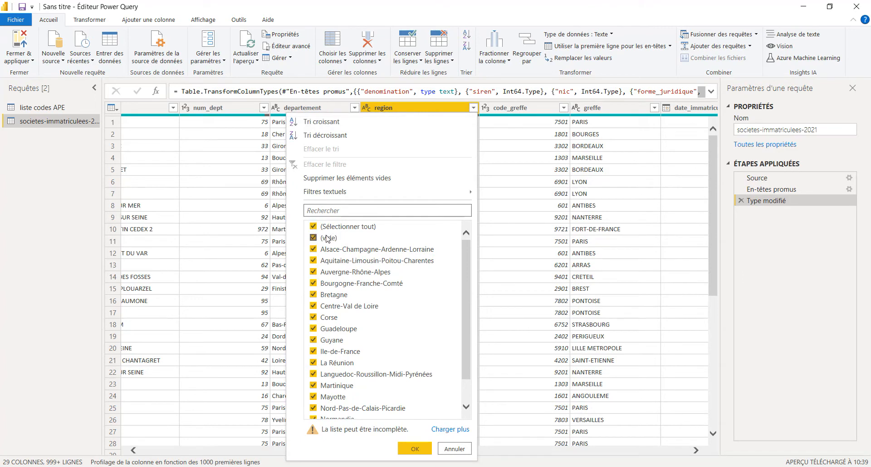
scroll(337, 277, "down", 2)
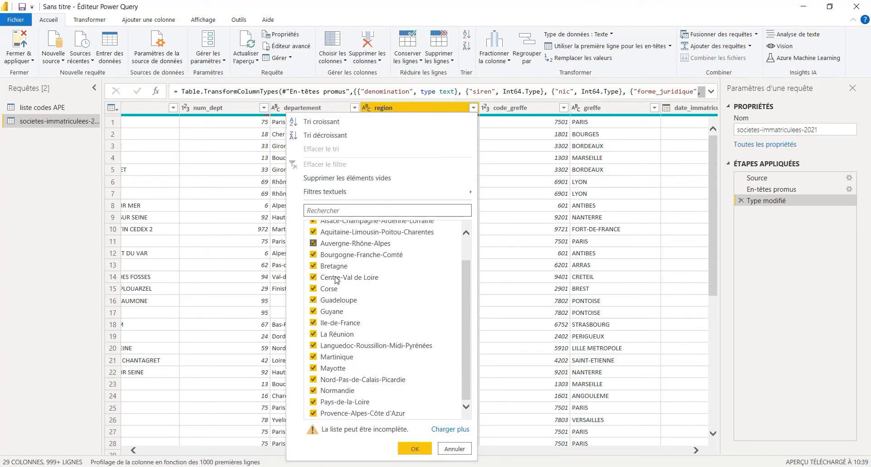
scroll(334, 277, "up", 2)
left_click(323, 227)
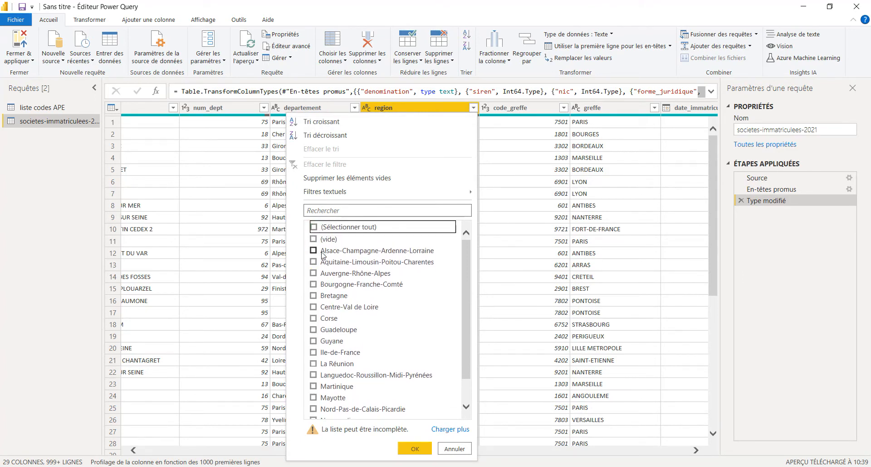
left_click(314, 273)
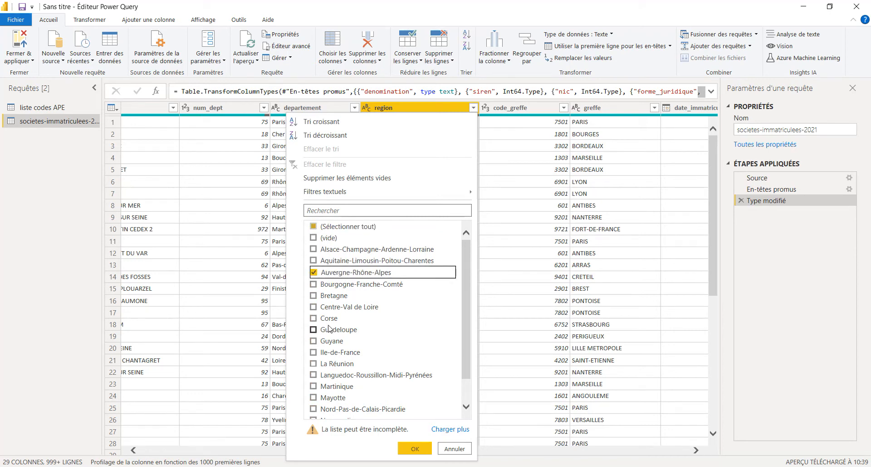
scroll(330, 328, "down", 1)
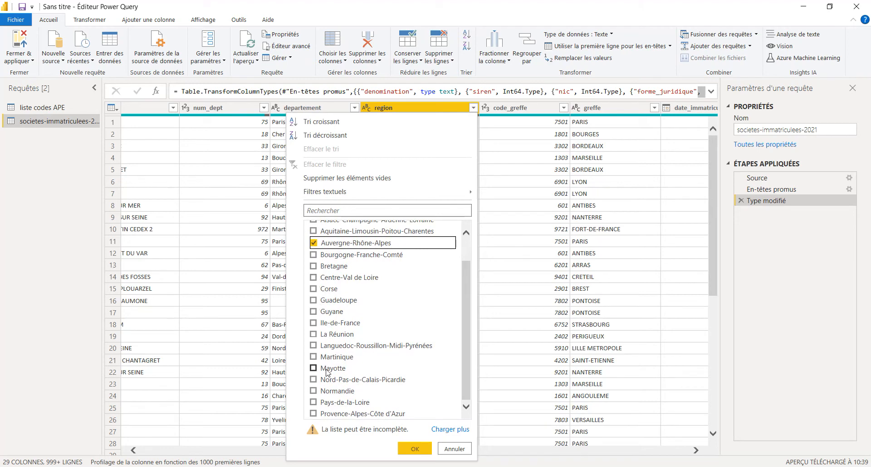
left_click(314, 414)
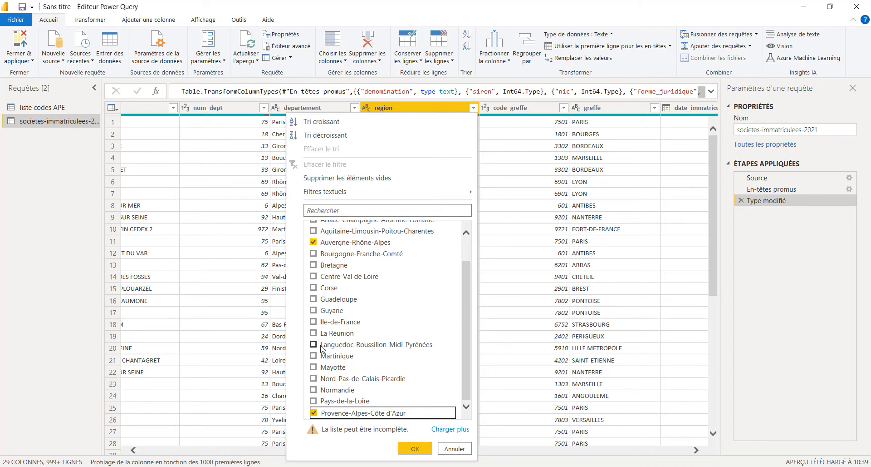
left_click(314, 344)
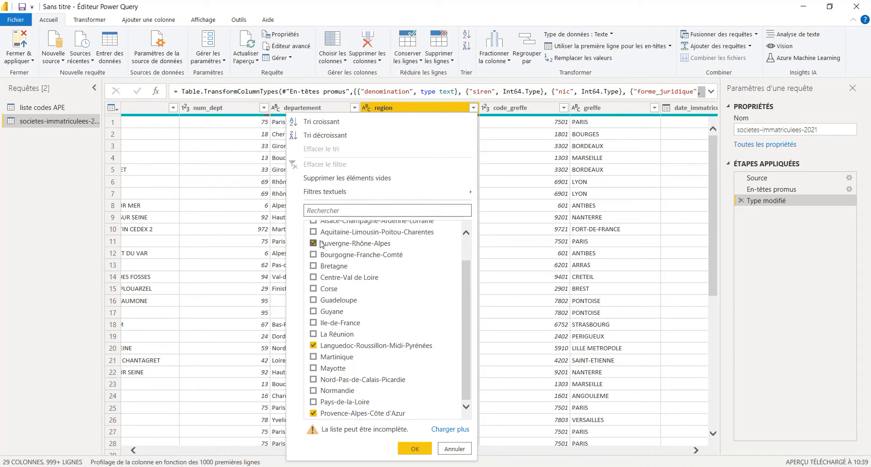
left_click(407, 449)
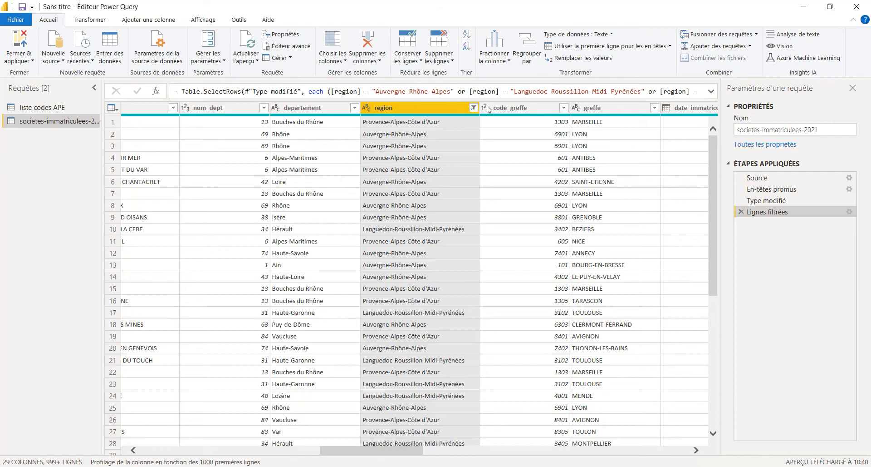
Review the columns of the filtered companies table from forme_juridique through statut and geolocalisation.
scroll(532, 289, "right", 5)
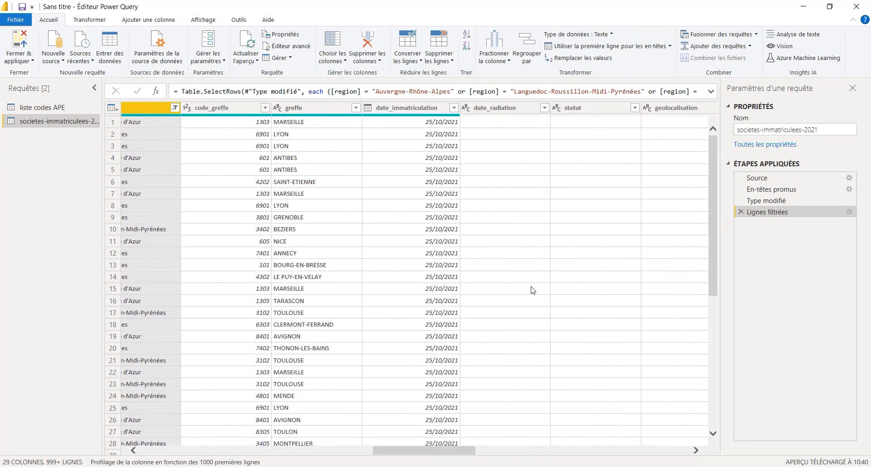
scroll(534, 289, "left", 10)
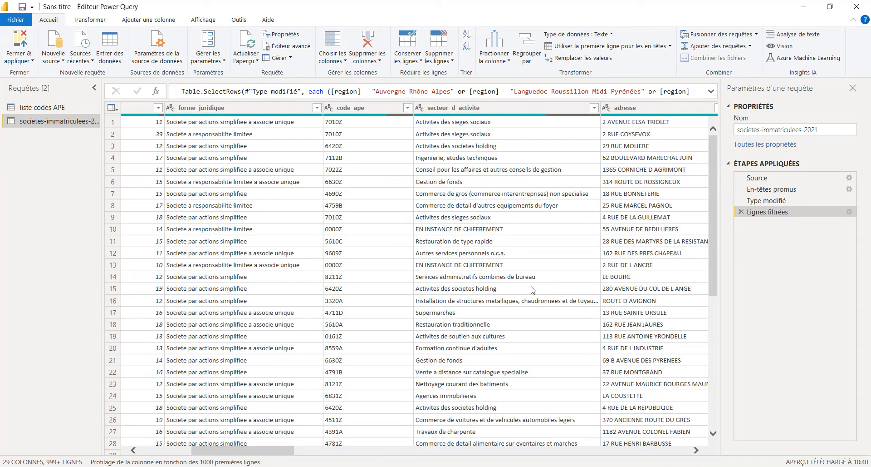
scroll(533, 289, "right", 6)
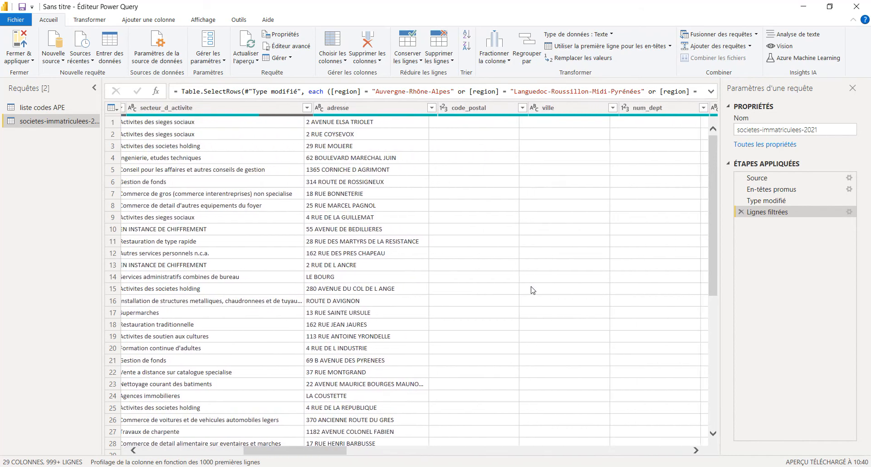
scroll(534, 290, "right", 8)
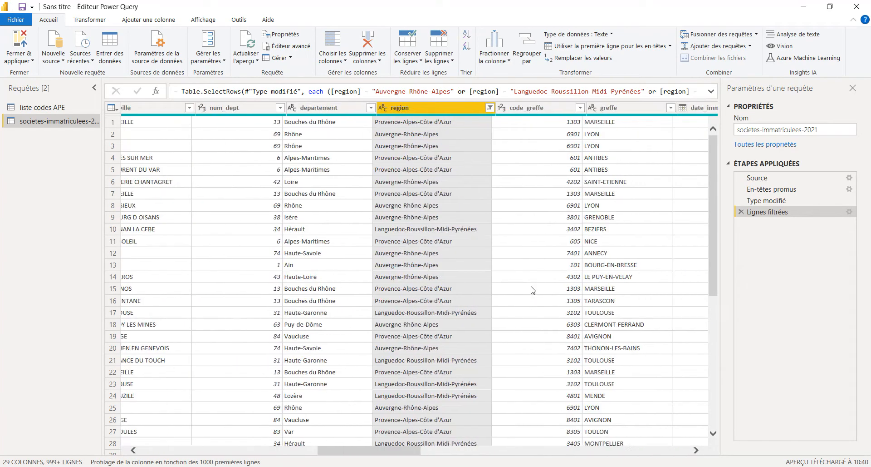
scroll(534, 289, "right", 6)
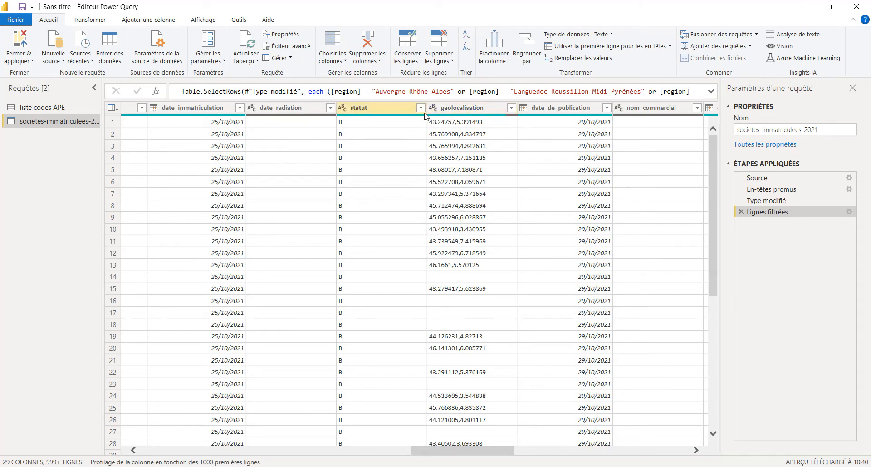
Split the geolocalisation column at each occurrence of a comma delimiter.
left_click(481, 107)
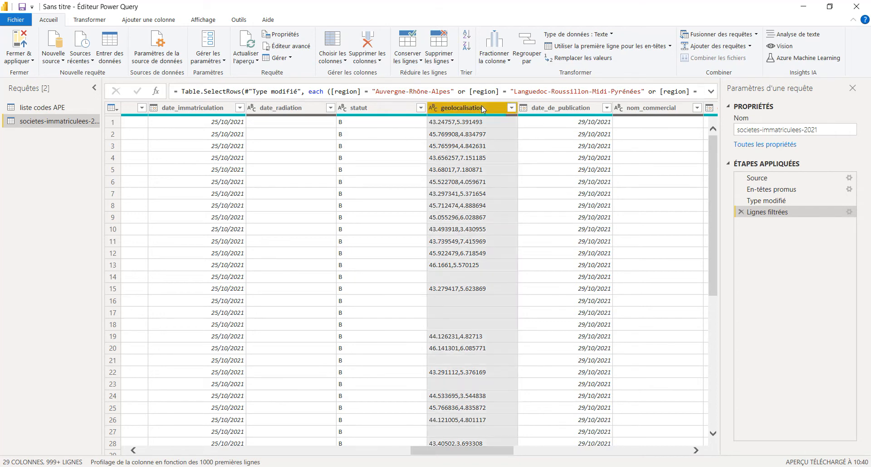
right_click(445, 110)
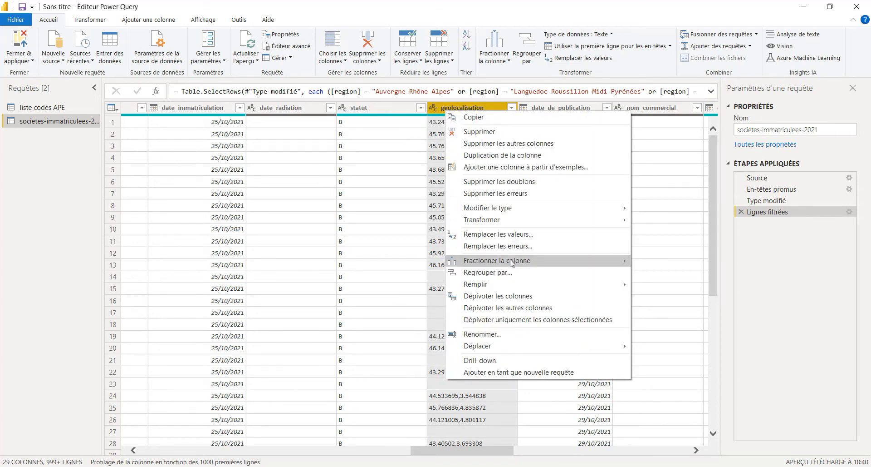
mouse_move(511, 261)
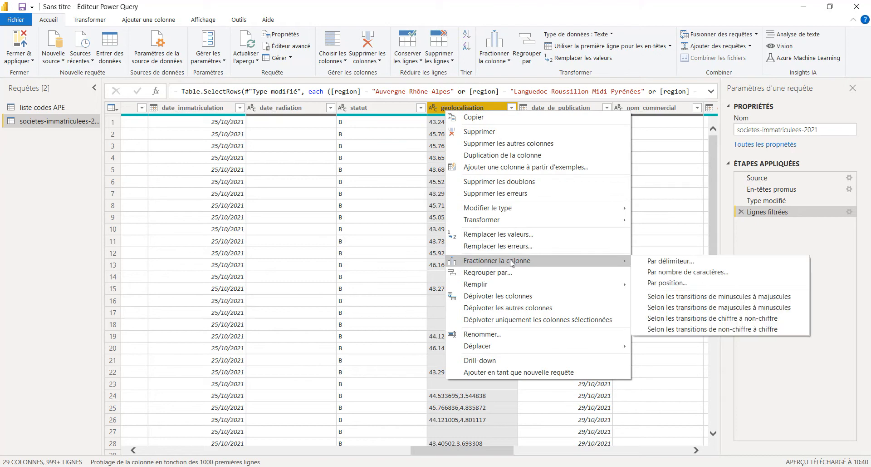
left_click(650, 261)
left_click_drag(267, 182, 156, 183)
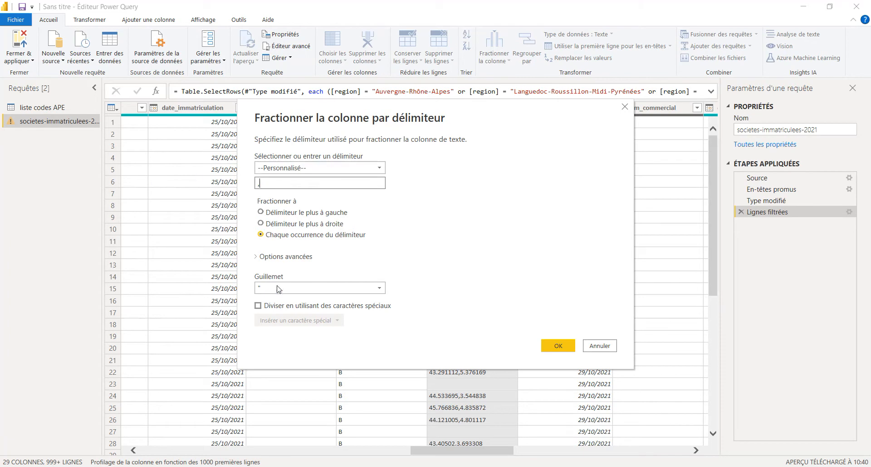
left_click(551, 345)
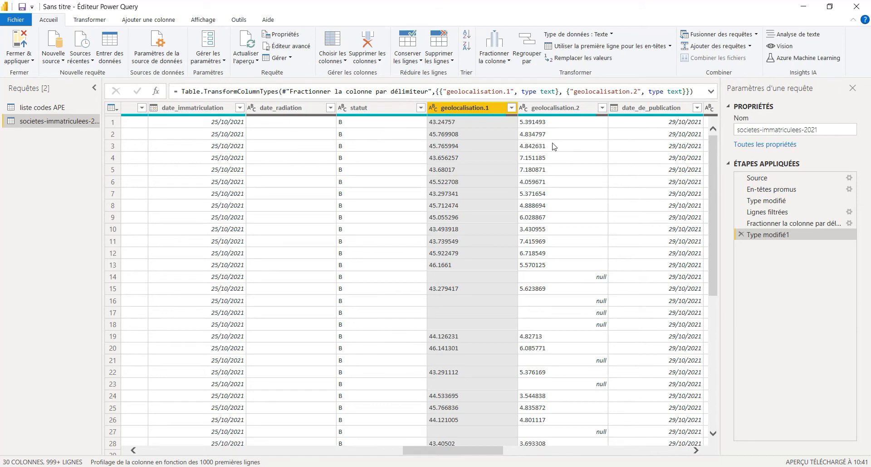
Try to convert the geolocalisation.1 column to decimal number, replacing its current type conversion.
left_click(433, 109)
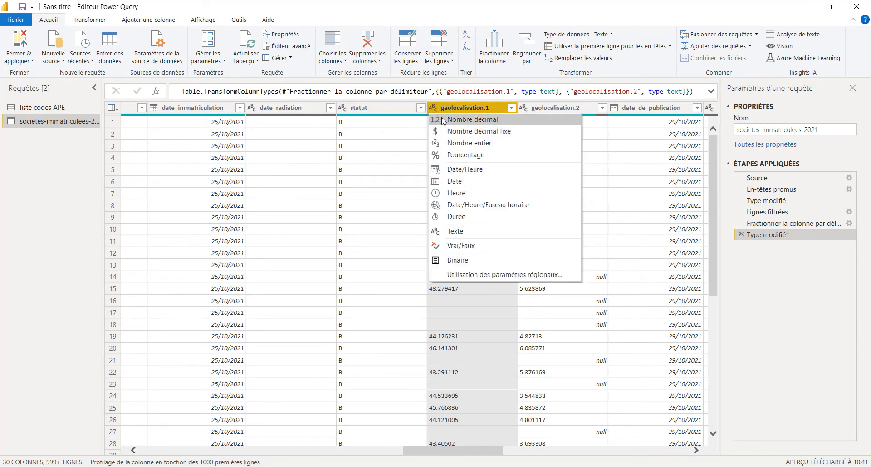
left_click(444, 121)
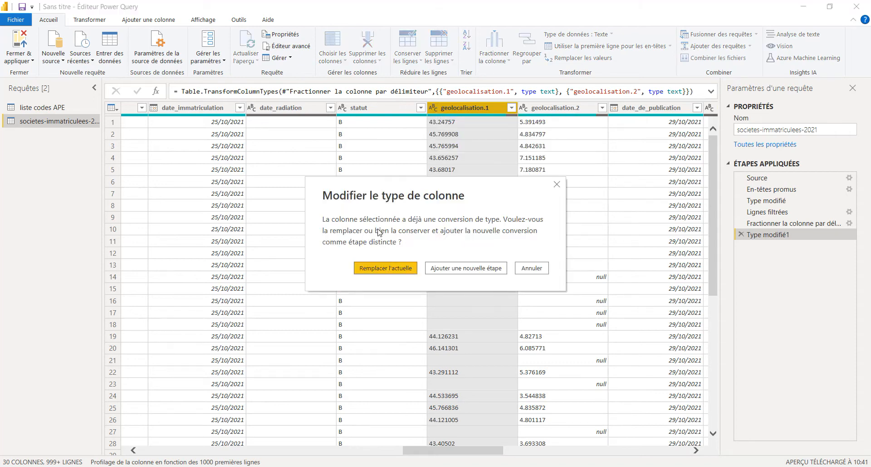
left_click(389, 272)
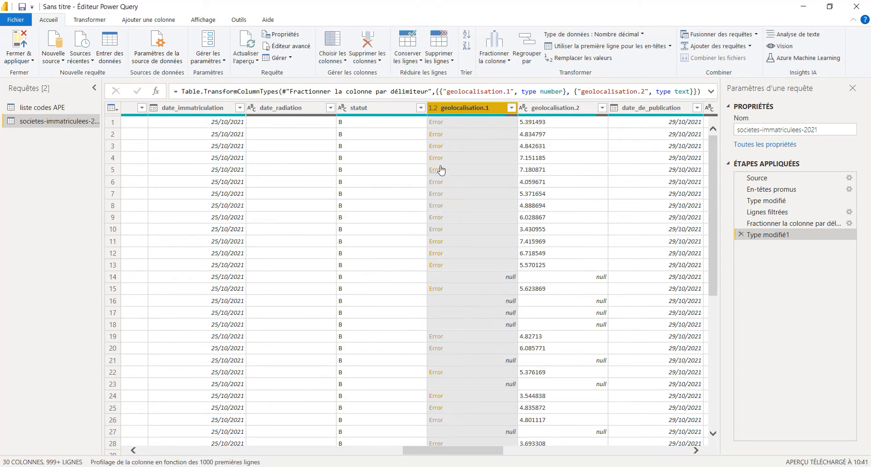
Delete the last type-change step and replace periods with commas in the geolocalisation.1 and geolocalisation.2 columns.
left_click(742, 236)
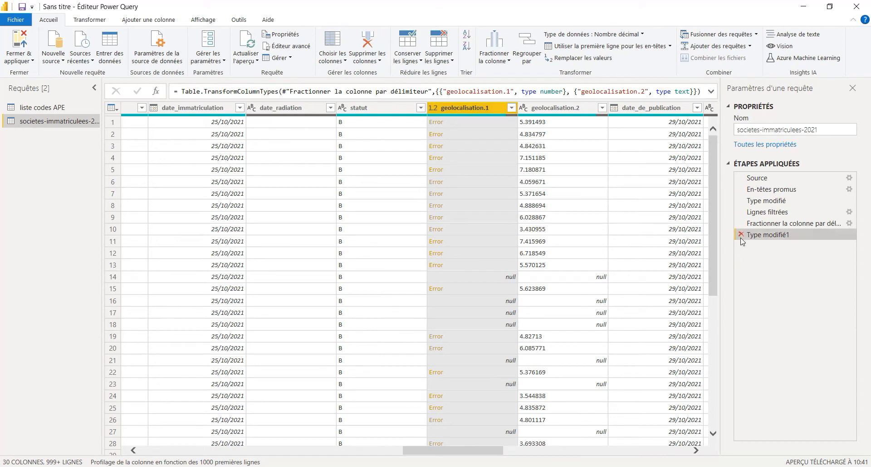
left_click(543, 113, "ctrl")
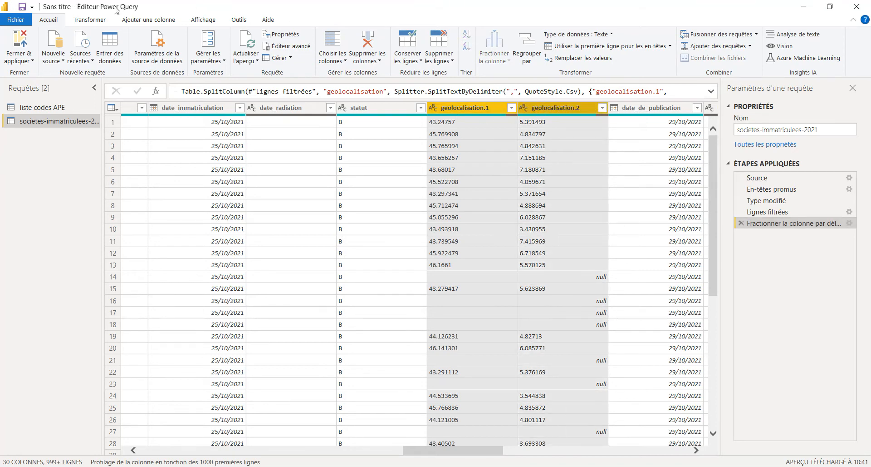
left_click(90, 20)
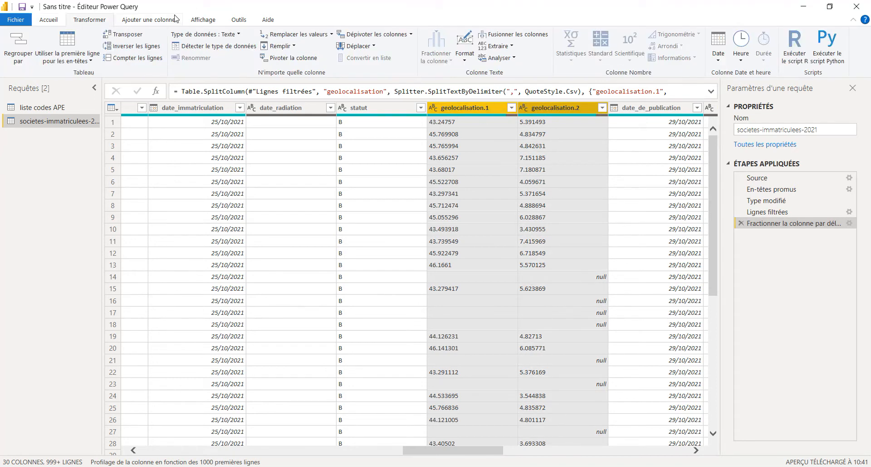
left_click(284, 36)
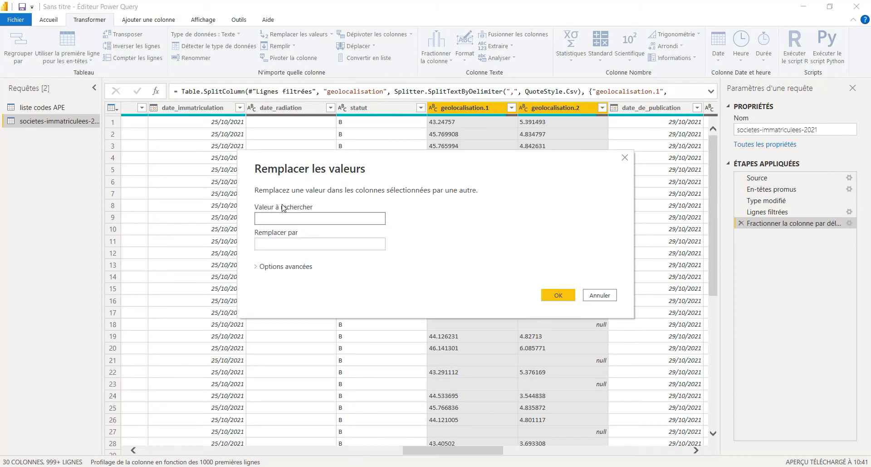
left_click(285, 244)
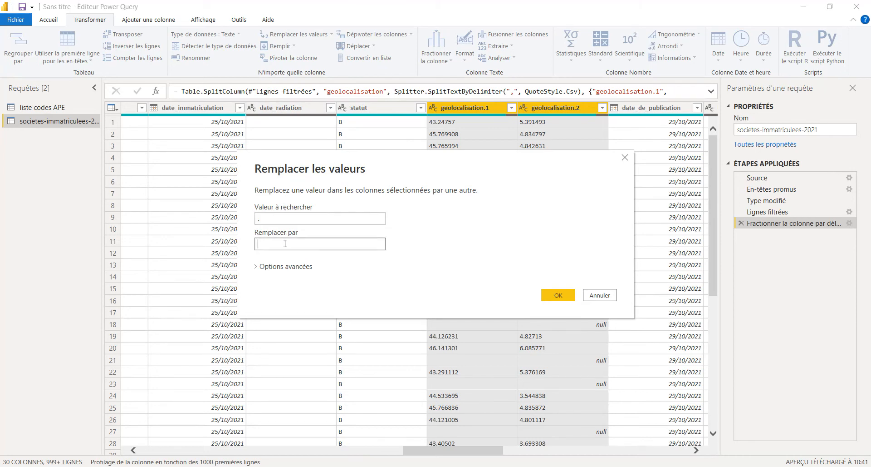
type(",")
left_click(543, 297)
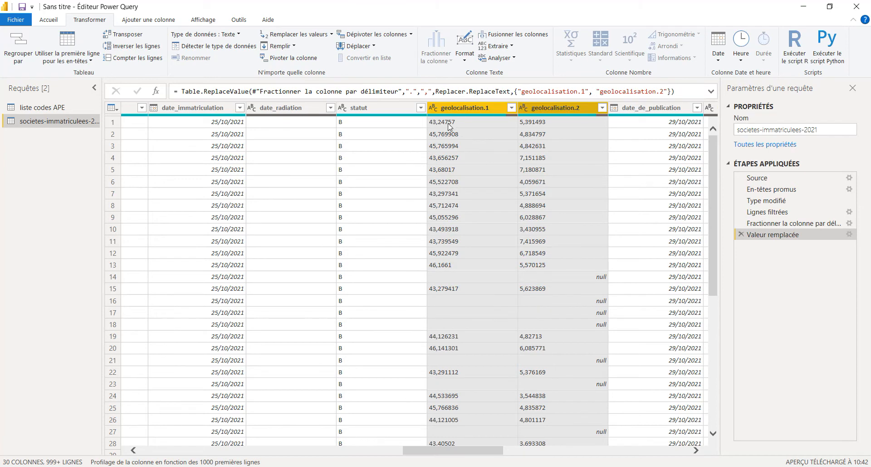
Set the data type of both geolocalisation columns to decimal number (Nombre décimal).
left_click(215, 34)
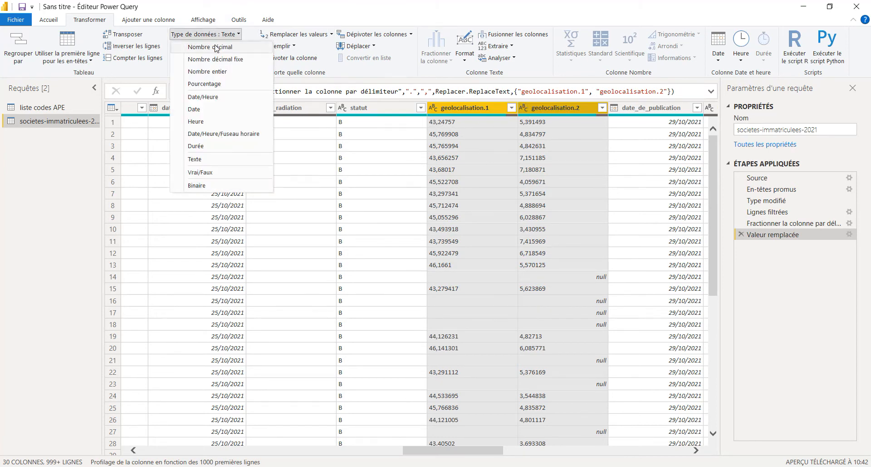
left_click(217, 47)
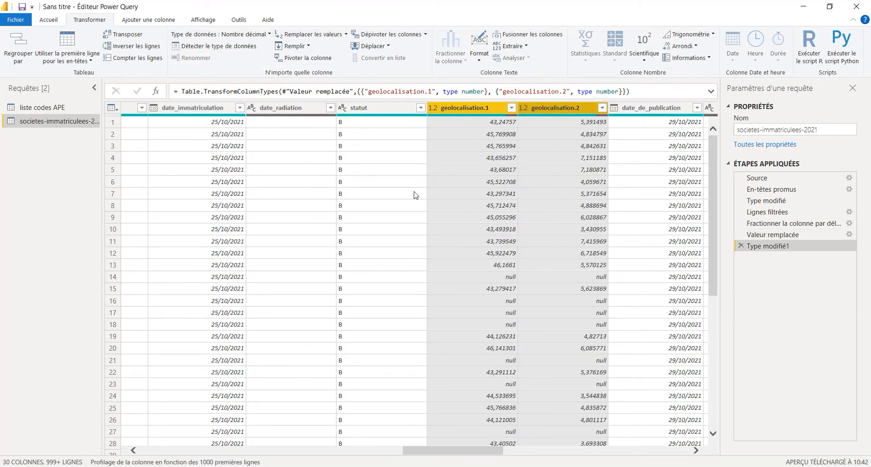
Review the remaining columns of the companies table and compare its code_ape format with the liste codes APE query.
scroll(221, 262, "right", 10)
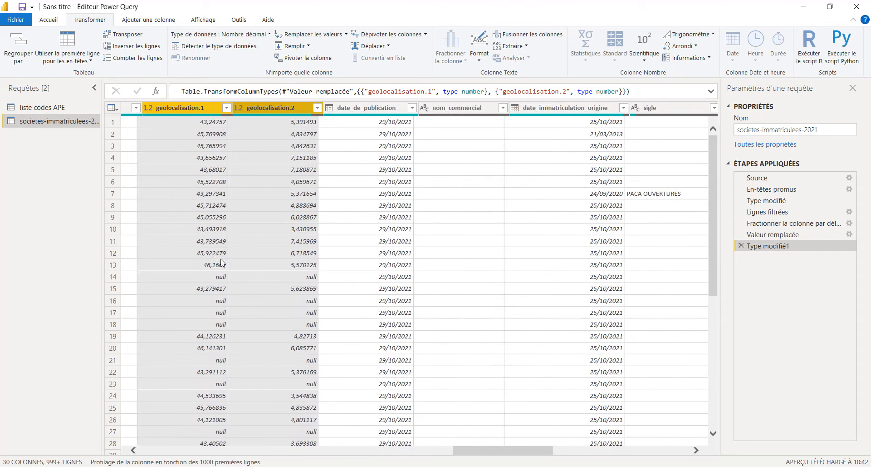
scroll(221, 262, "right", 10)
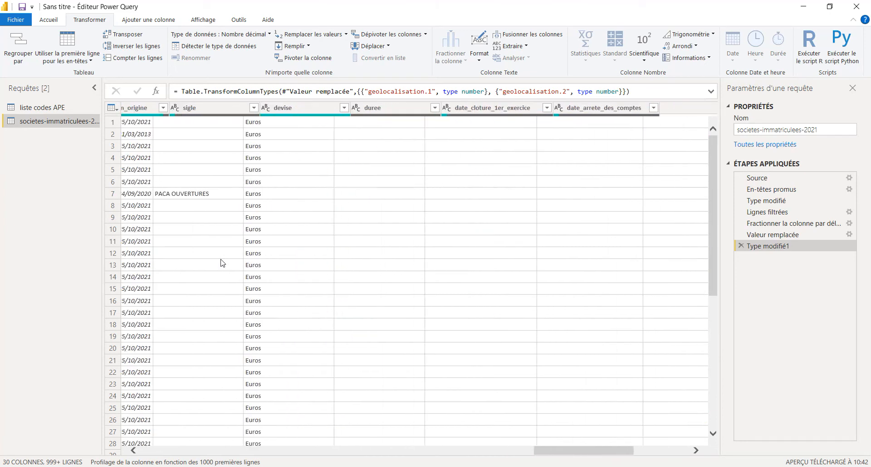
scroll(221, 262, "left", 15)
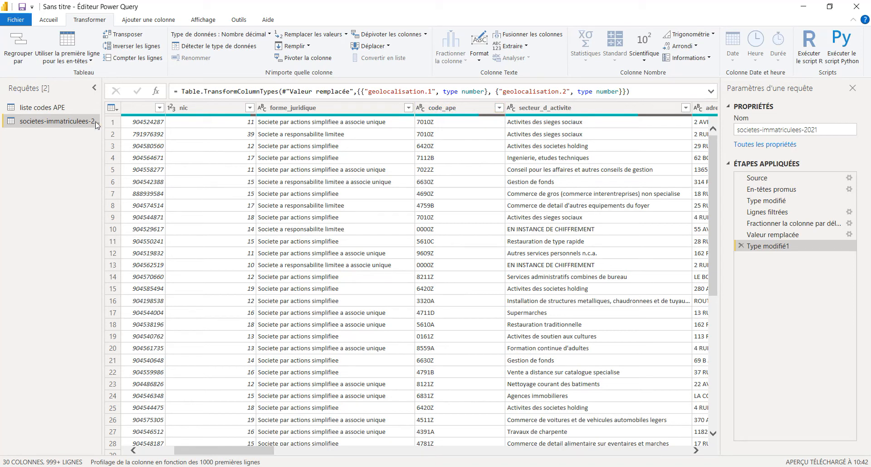
left_click(52, 108)
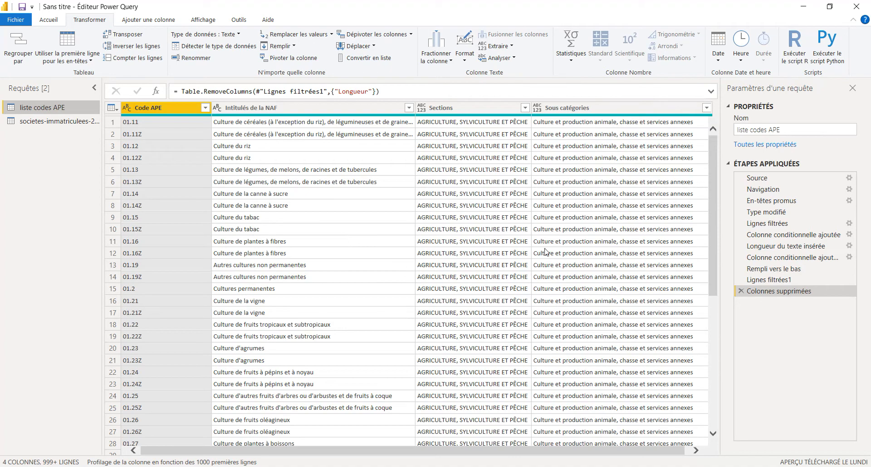
left_click(44, 124)
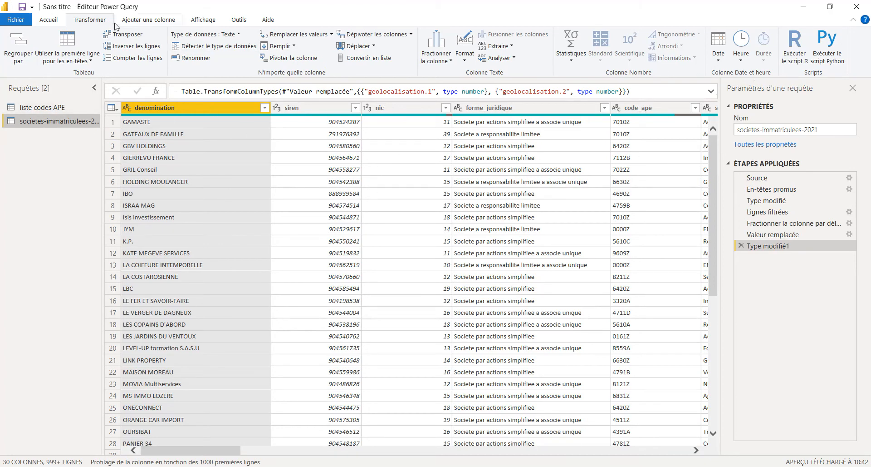
Try to merge societes-immatriculees-2021 with liste codes APE, matching code_ape to Code APE in a left outer join.
left_click(48, 21)
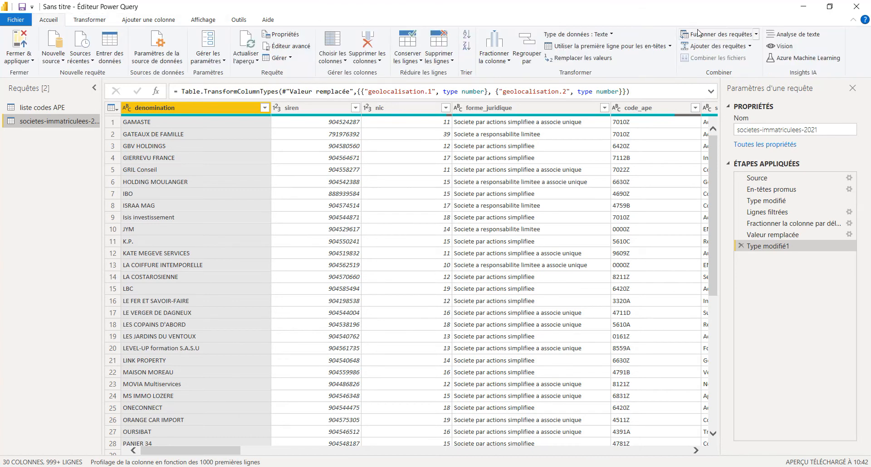
left_click(732, 37)
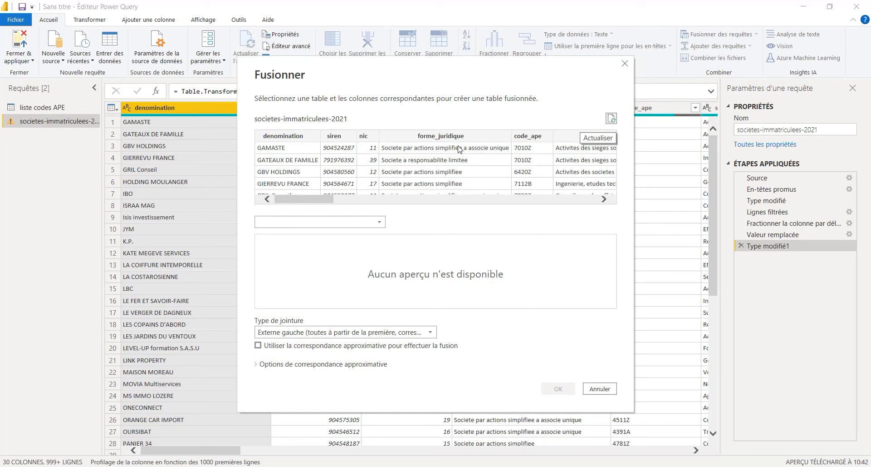
left_click(530, 138)
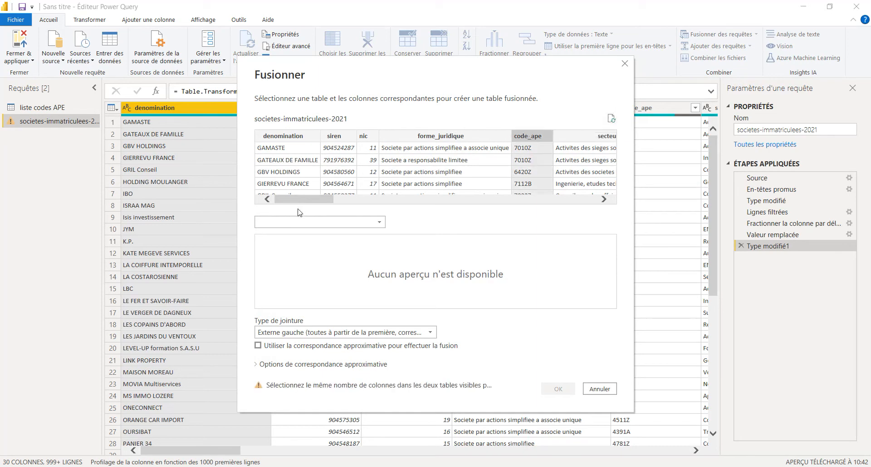
left_click(322, 221)
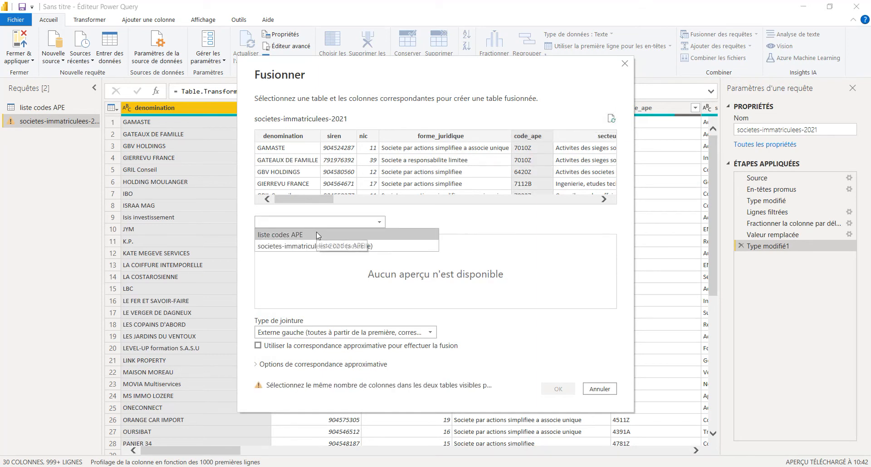
left_click(317, 232)
left_click(275, 241)
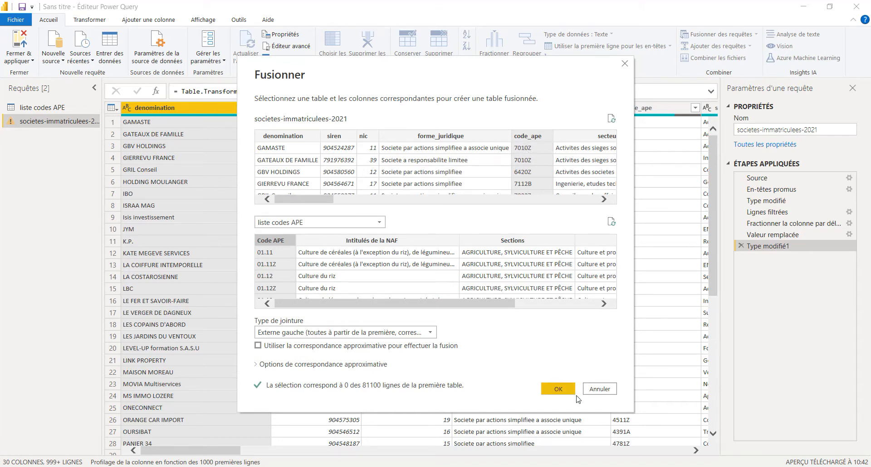
left_click(590, 390)
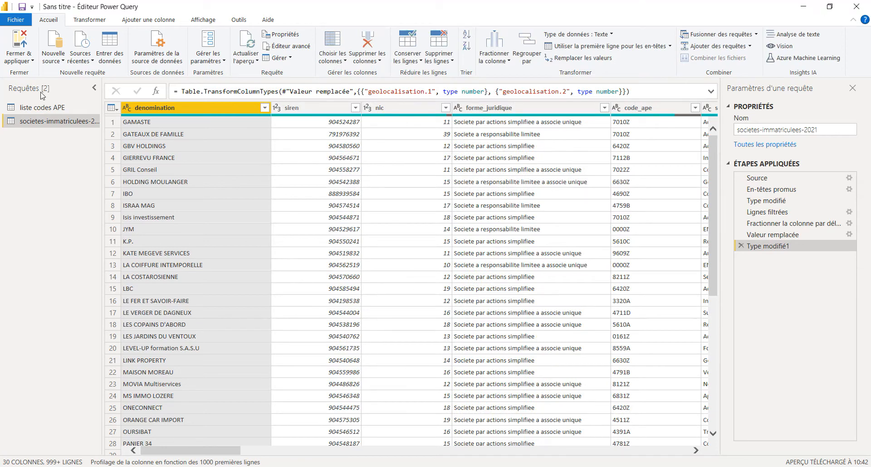
Remove the periods from the Code APE column of the liste codes APE query by replacing them with an empty value.
left_click(43, 108)
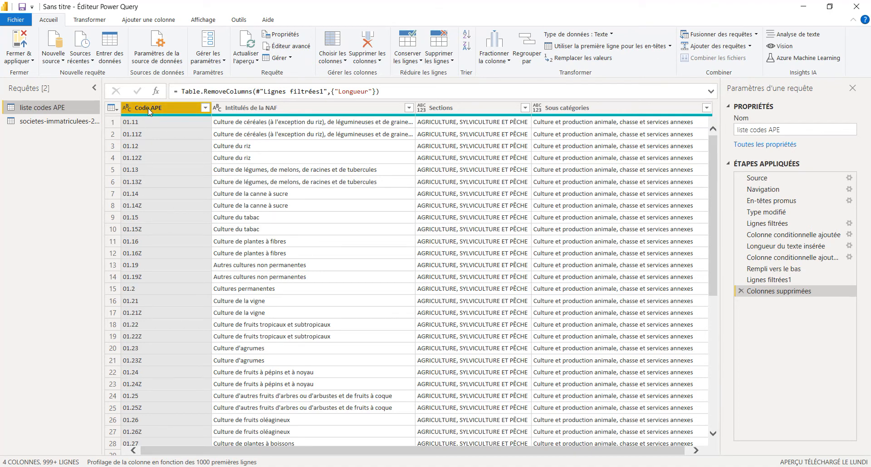
left_click(90, 20)
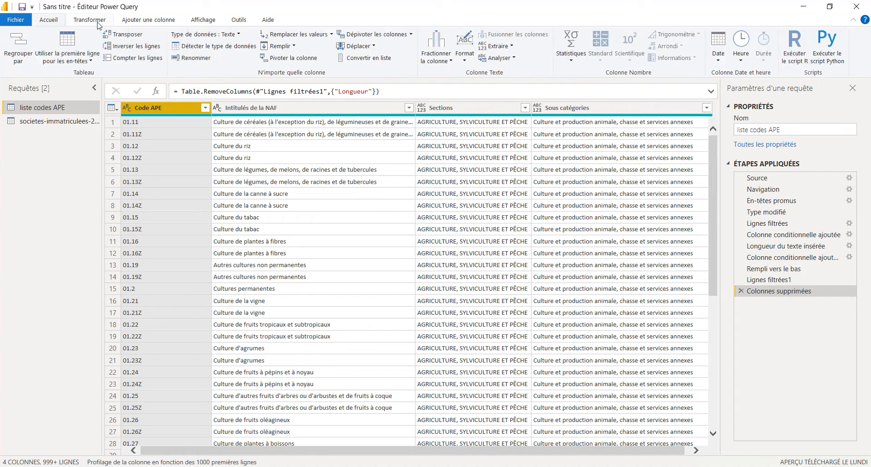
left_click(294, 36)
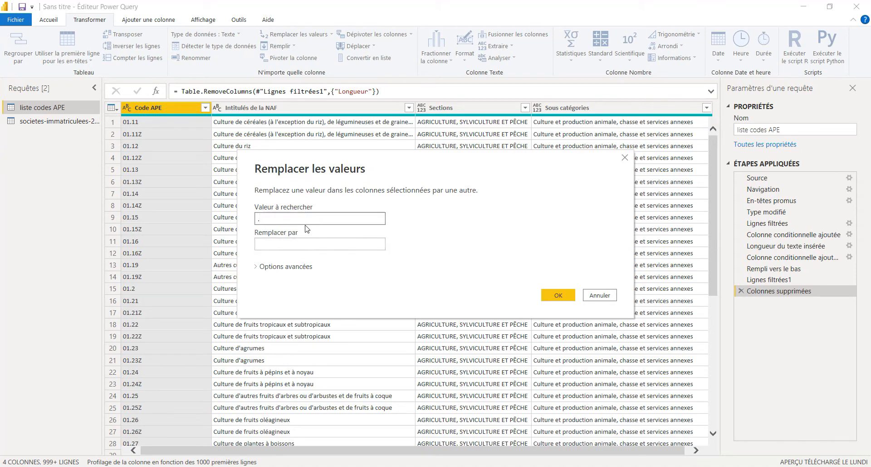
left_click(559, 297)
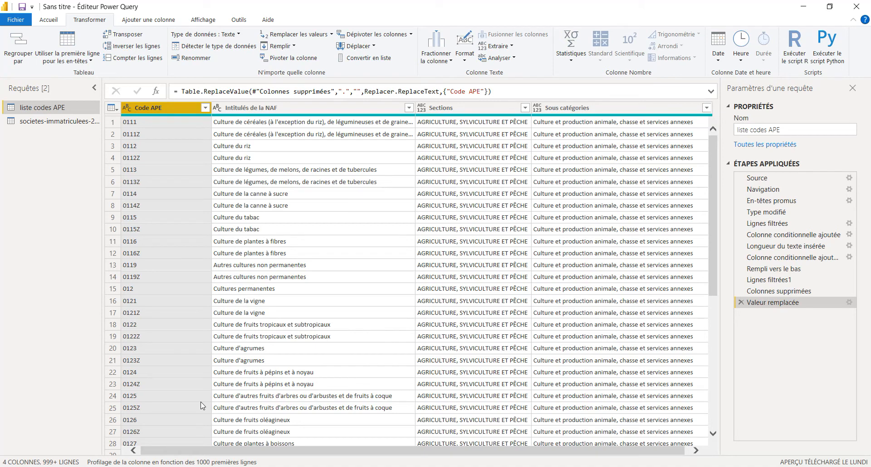
Merge societes-immatriculees-2021 with liste codes APE, matching code_ape to Code APE in a left outer join.
left_click(40, 123)
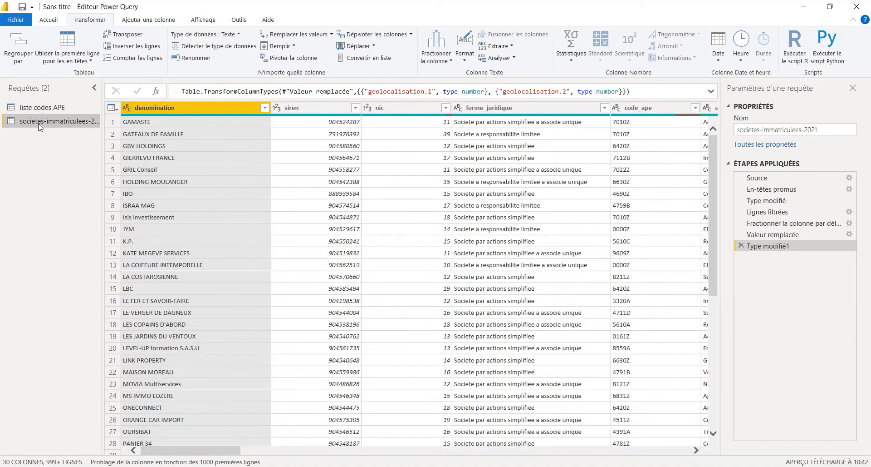
left_click(55, 21)
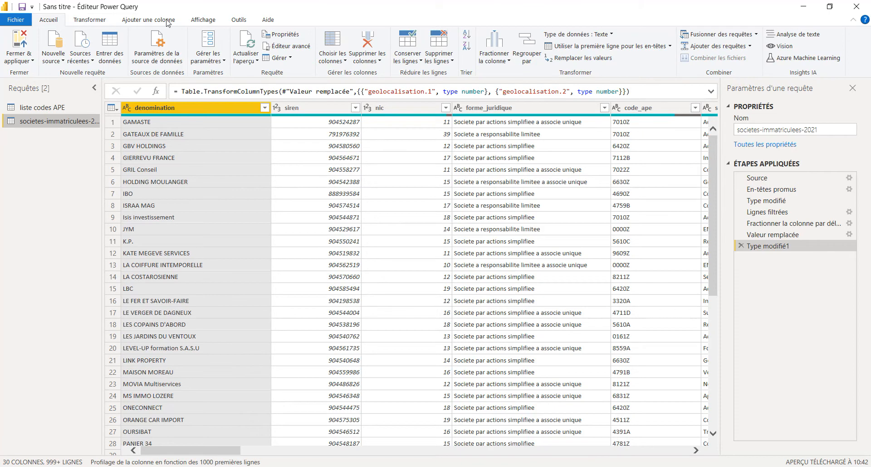
left_click(720, 35)
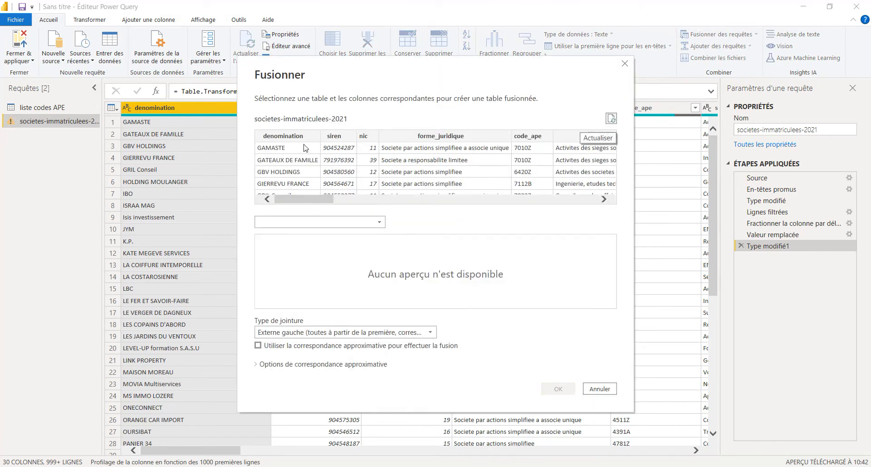
left_click(525, 135)
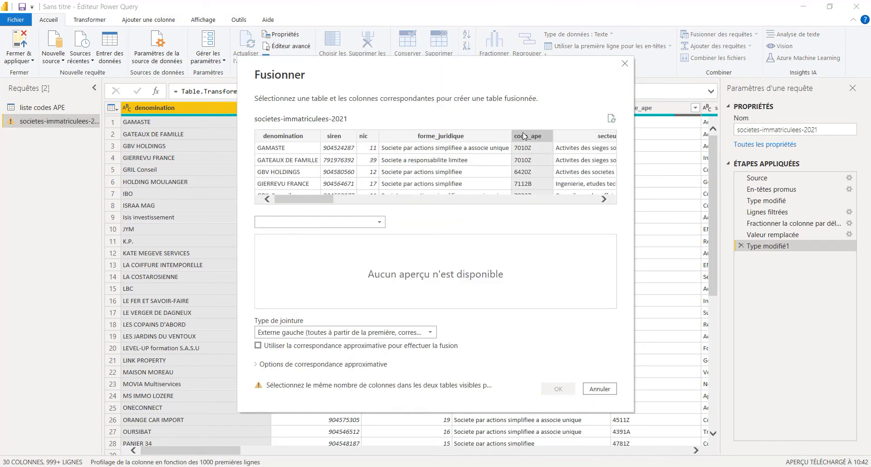
left_click(314, 223)
left_click(307, 232)
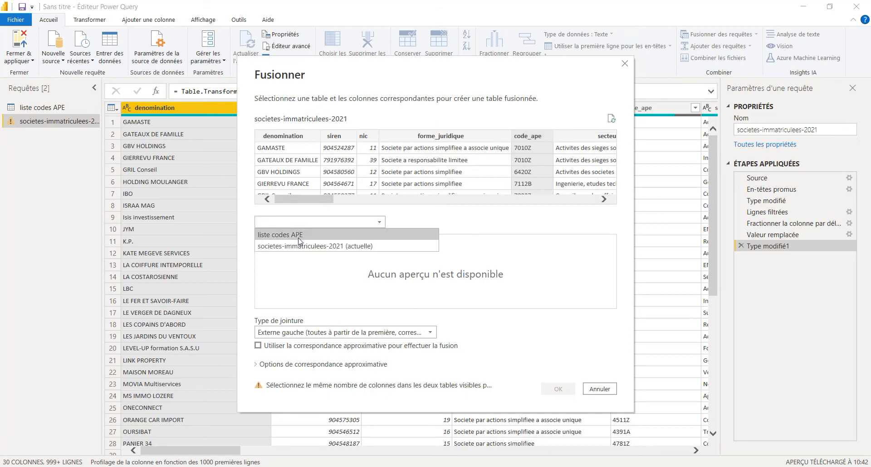
left_click(274, 241)
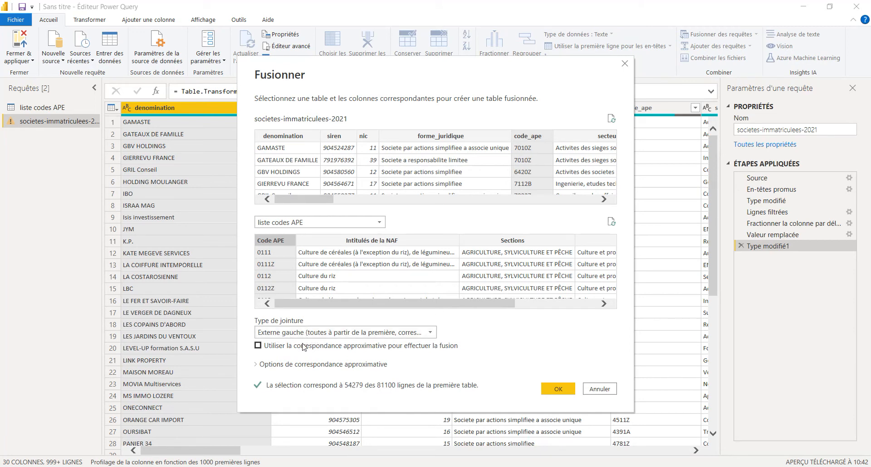
left_click(360, 335)
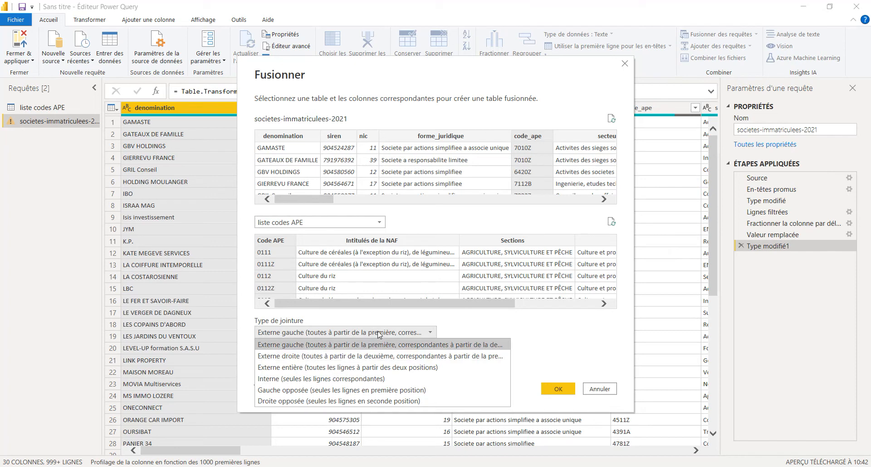
left_click(380, 335)
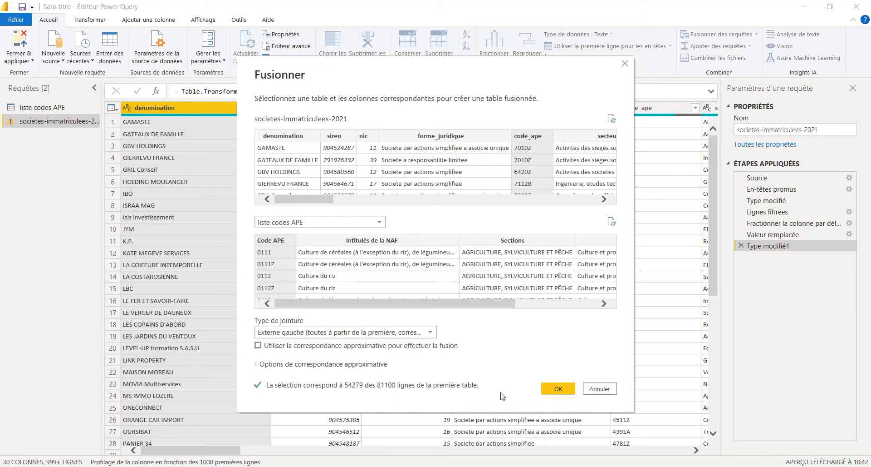
left_click(557, 390)
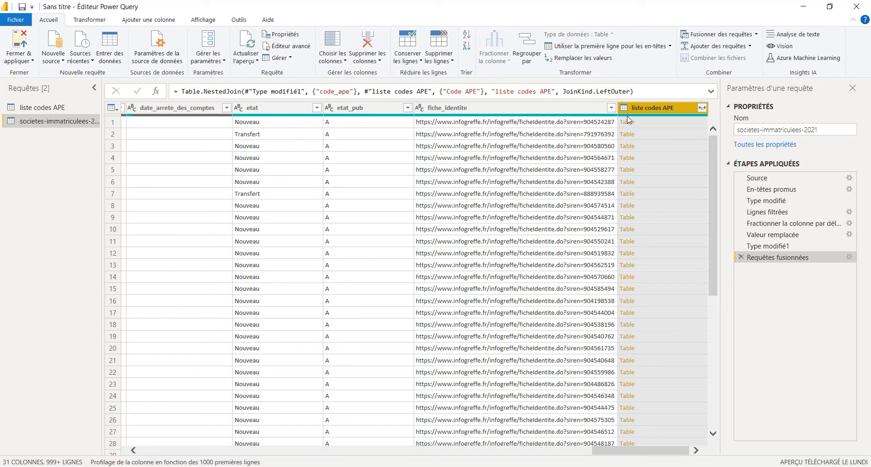
Expand the merged liste codes APE column to only Sections and Sous catégories, without the original column name as prefix.
left_click(703, 108)
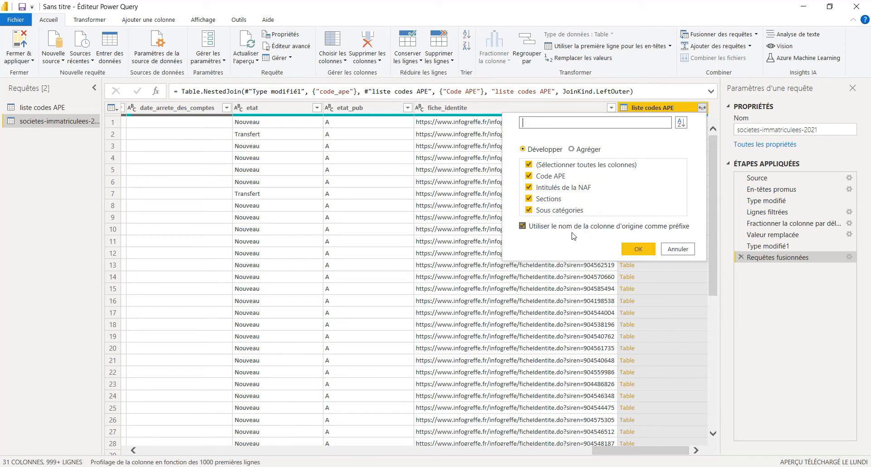
left_click(530, 226)
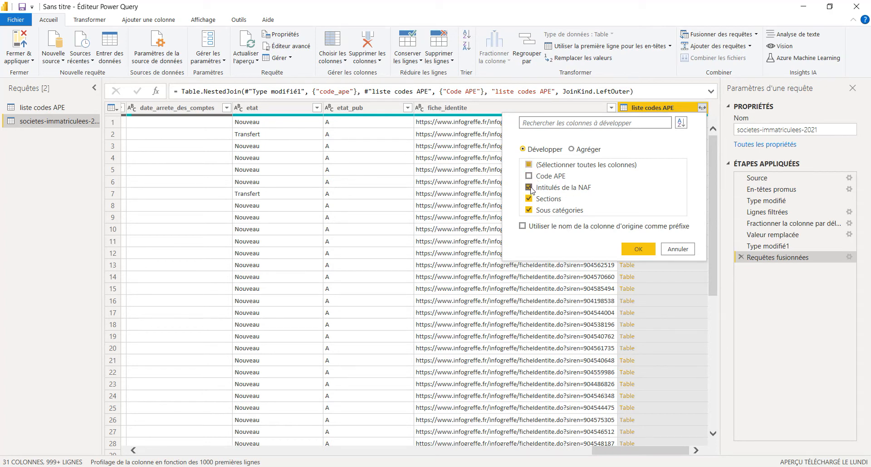
left_click(530, 187)
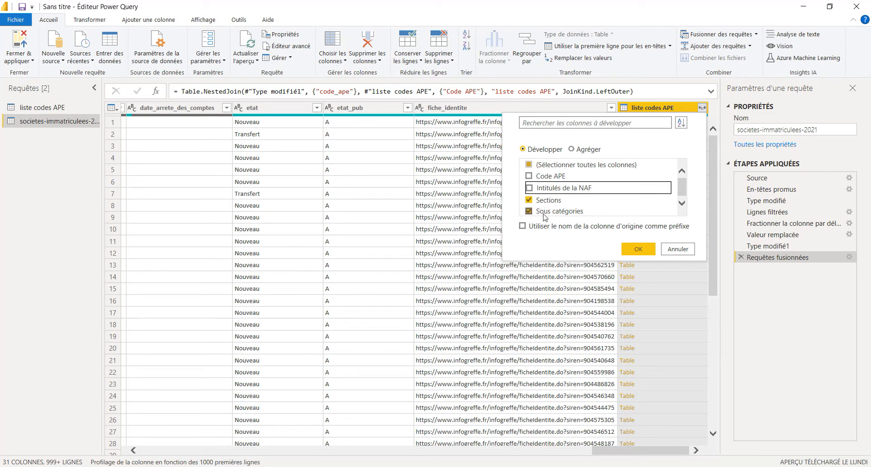
left_click(635, 249)
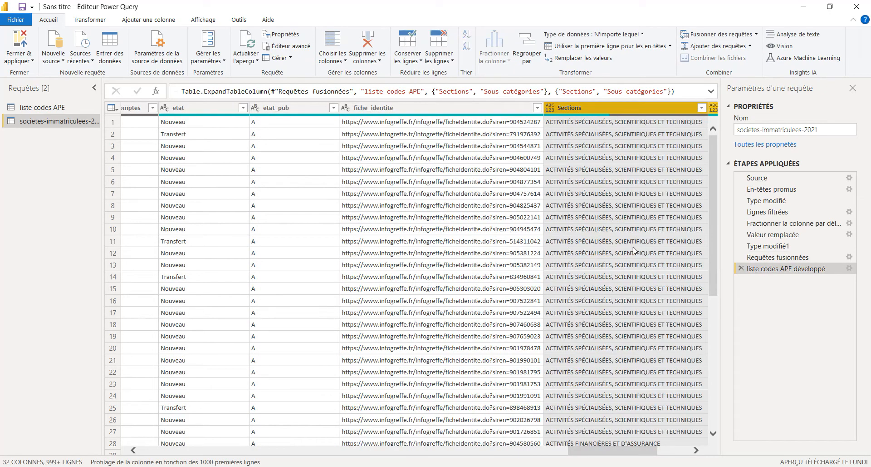
left_click_drag(588, 453, 627, 453)
scroll(330, 320, "down", 6)
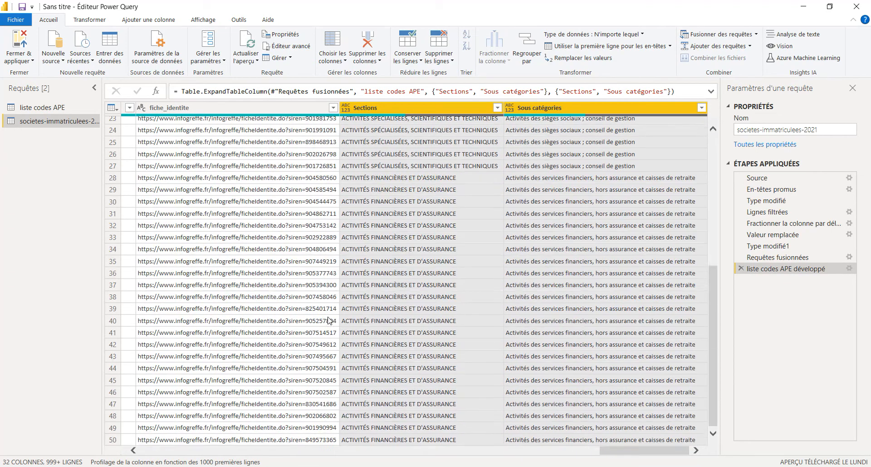
scroll(330, 320, "up", 6)
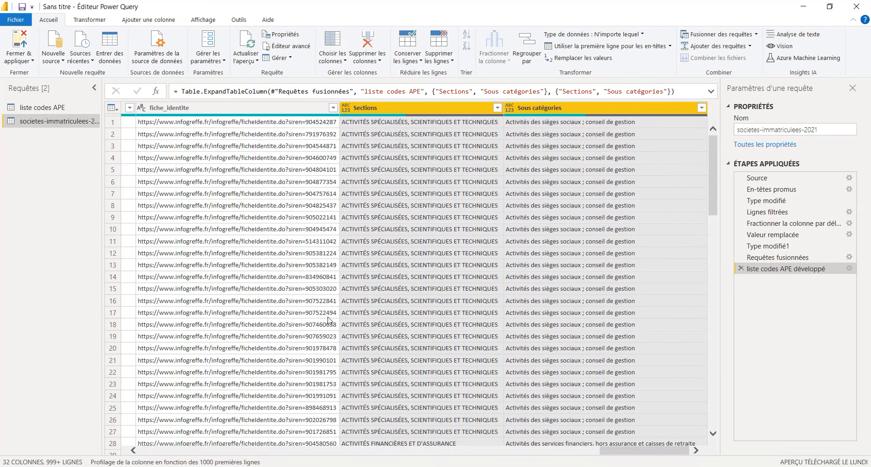
left_click_drag(619, 453, 171, 439)
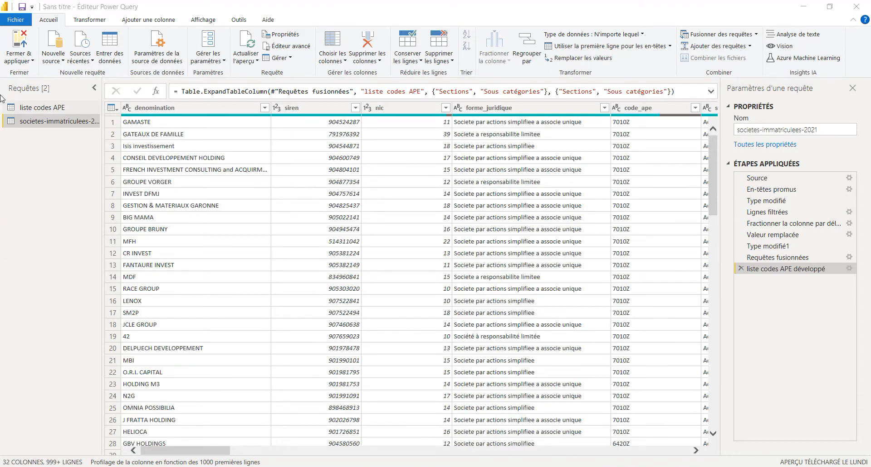
Disable loading for the liste codes APE query, and close the query editor while applying the changes.
left_click(58, 108)
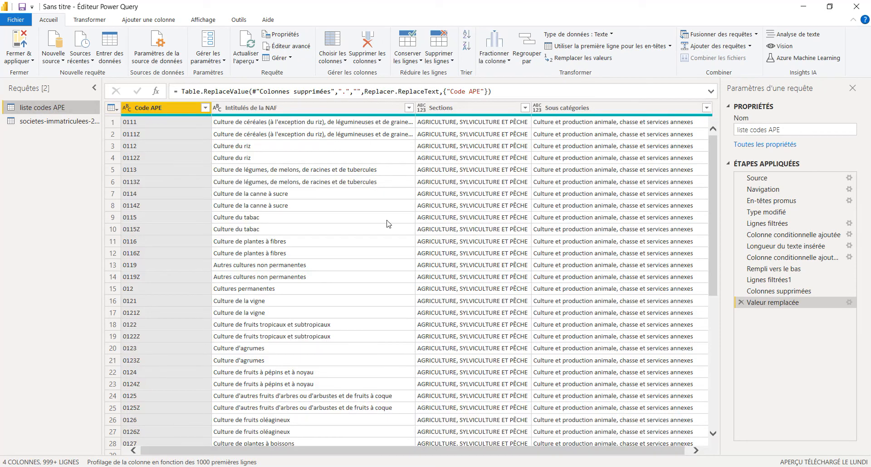
left_click(61, 124)
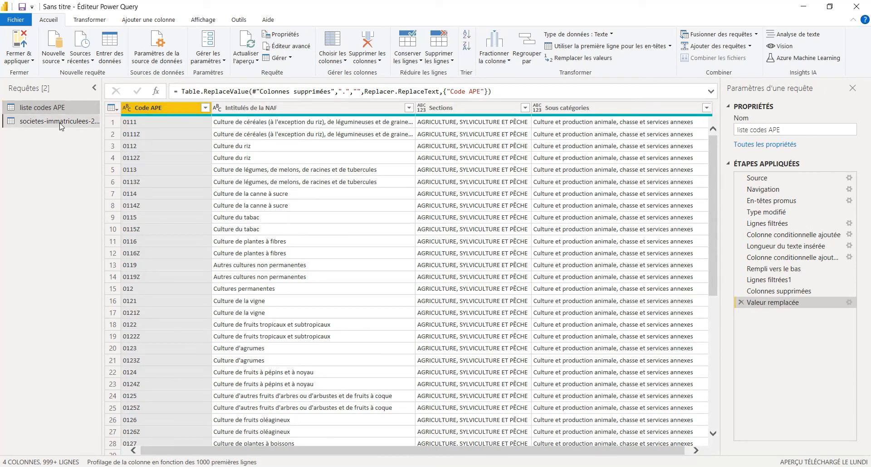
left_click(37, 108)
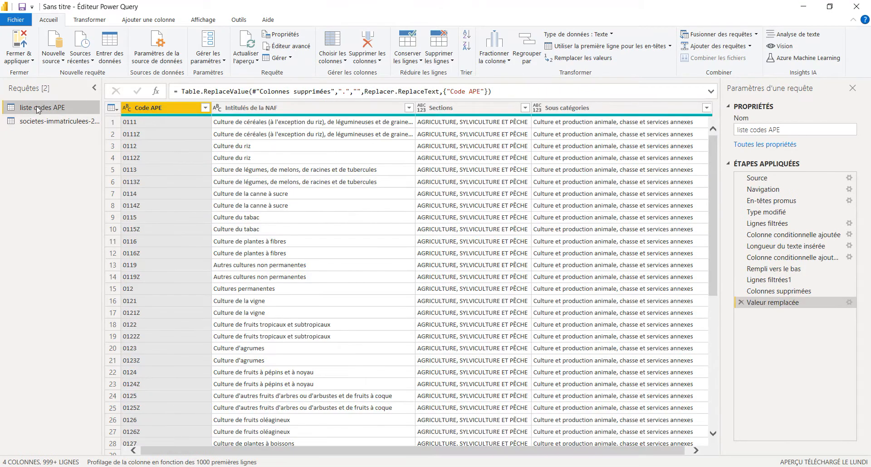
right_click(38, 110)
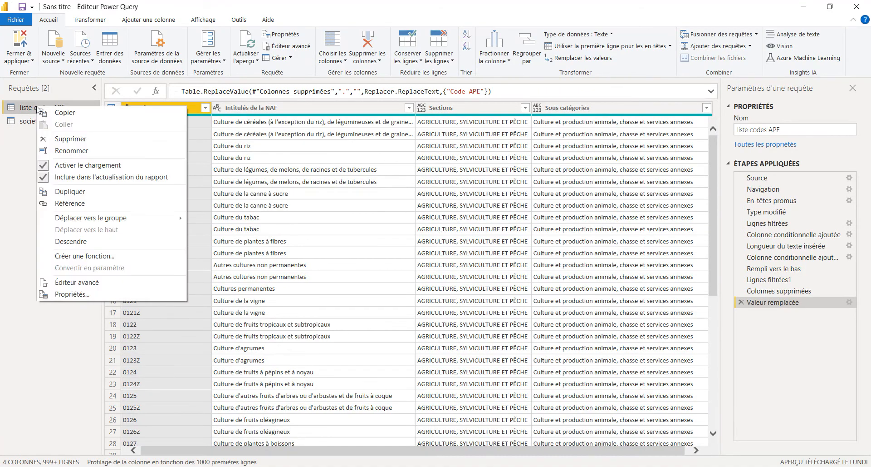
left_click(48, 165)
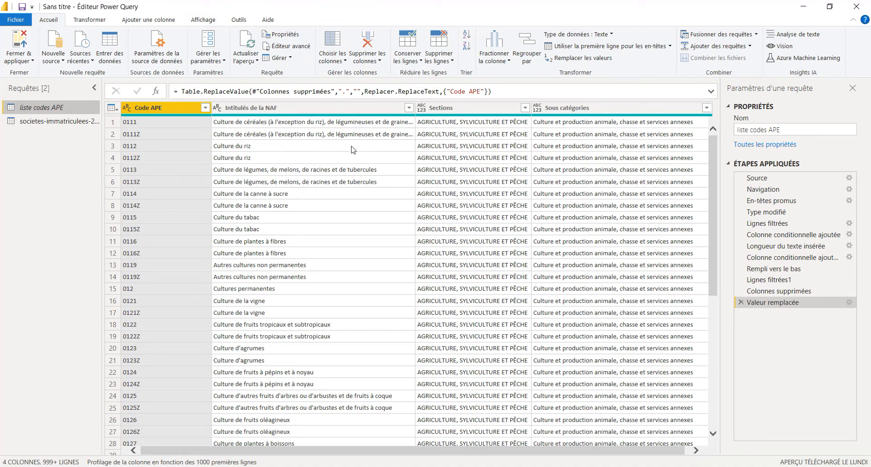
left_click(16, 44)
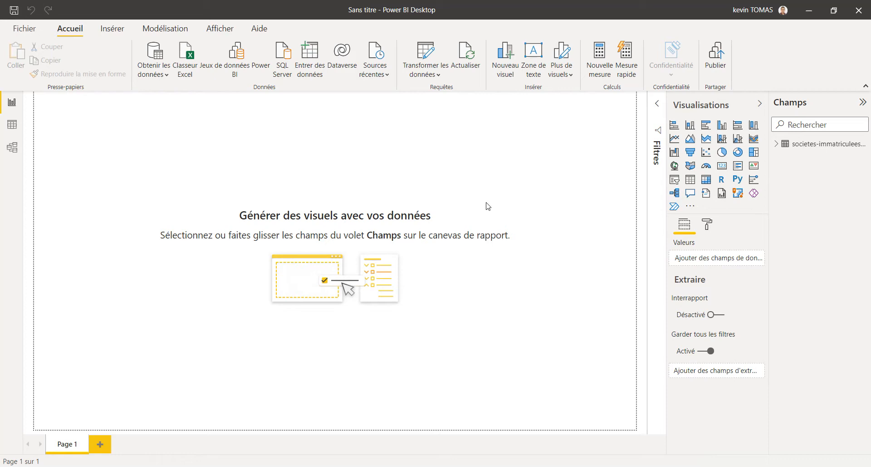
Set the report page background to light grey with 0% transparency.
left_click(707, 224)
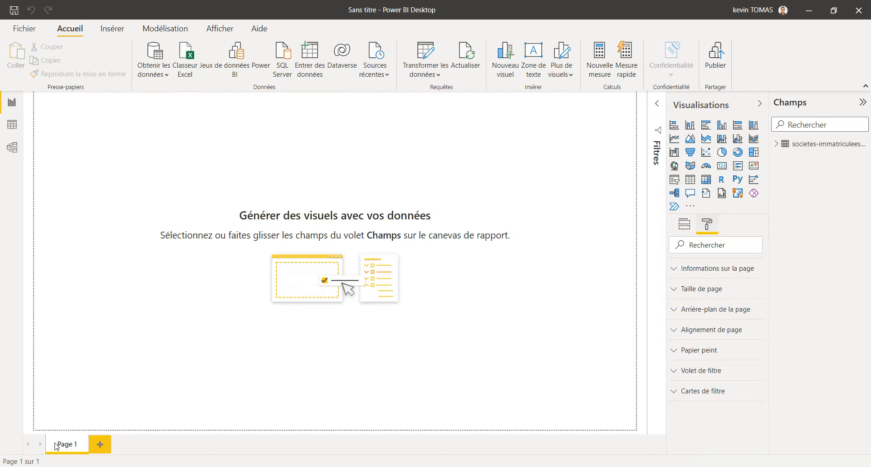
left_click(690, 311)
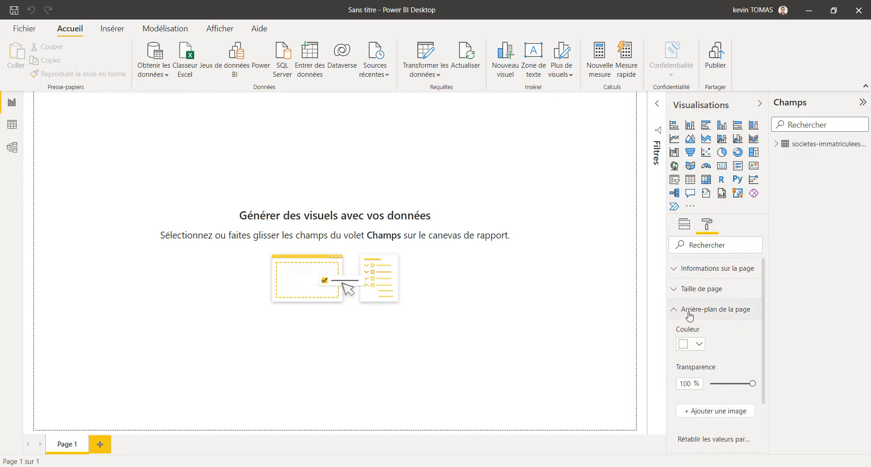
left_click(700, 345)
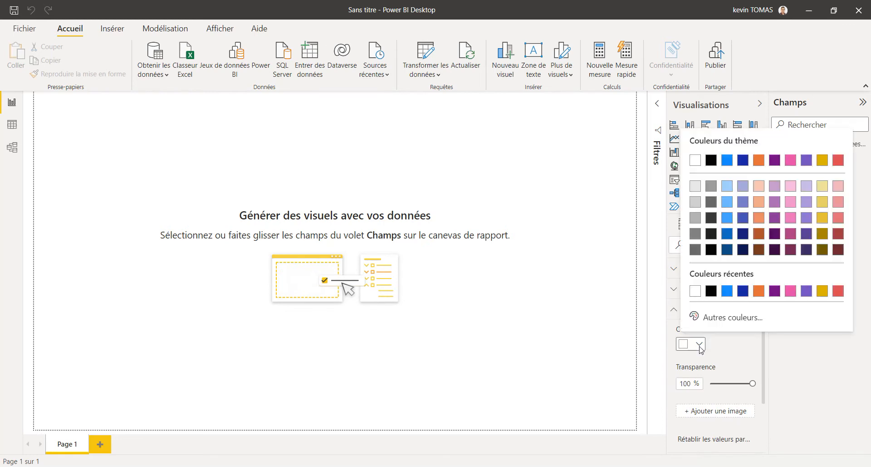
left_click(695, 201)
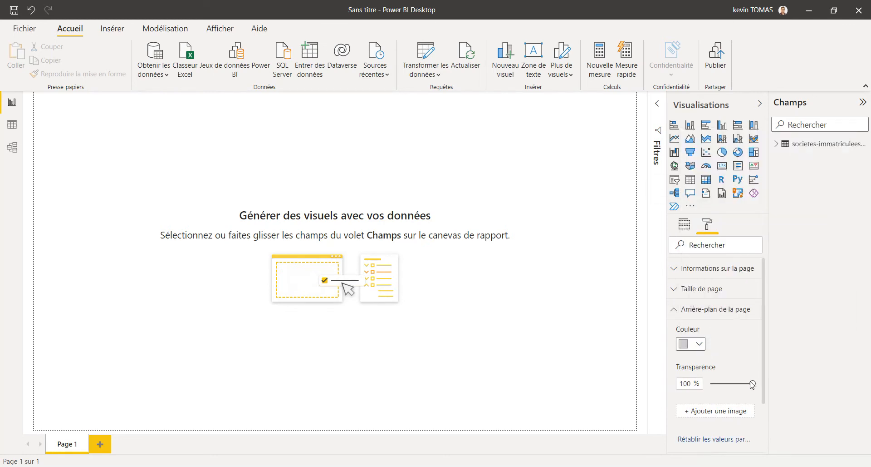
left_click_drag(752, 383, 661, 398)
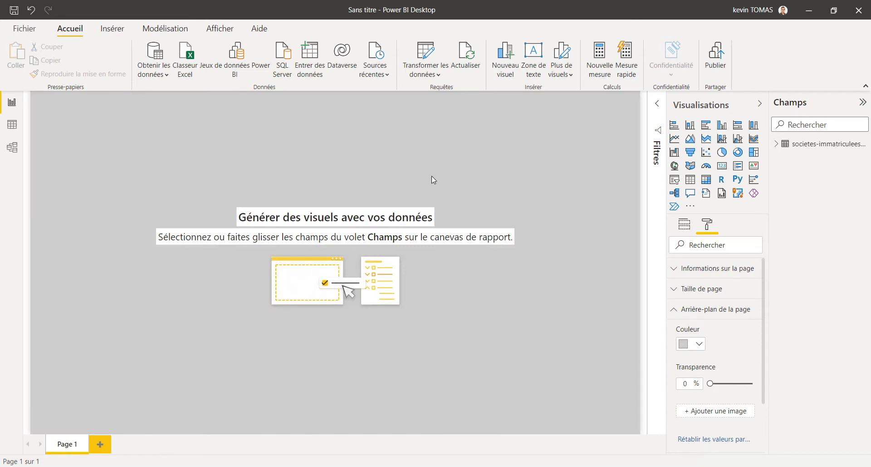
Insert a text box stretched as a banner across the top of the page, reading "Liste des entreprises 2021".
left_click(114, 30)
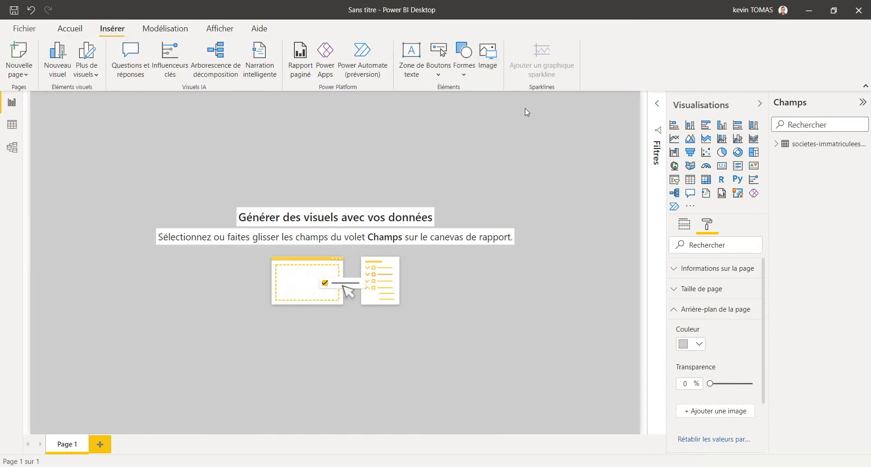
left_click(411, 55)
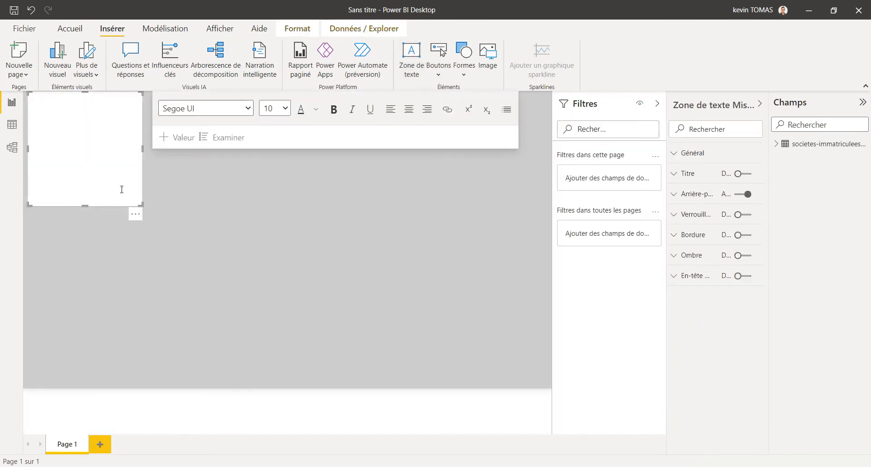
left_click_drag(139, 205, 552, 123)
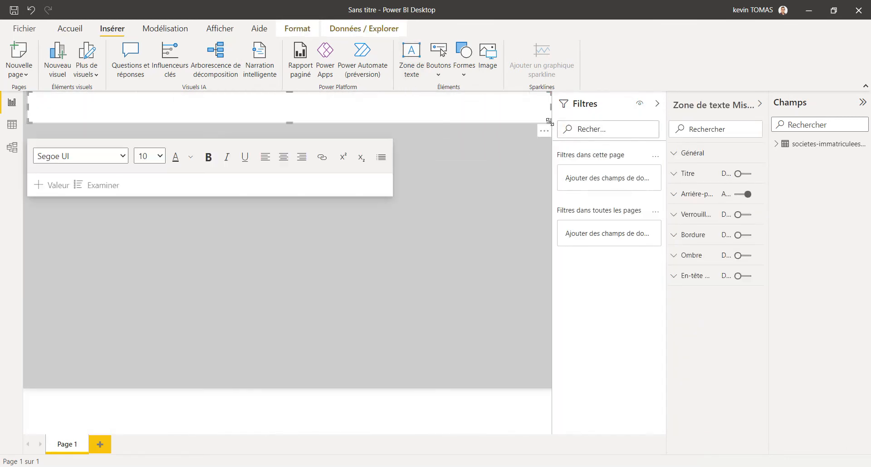
left_click_drag(27, 105, 24, 105)
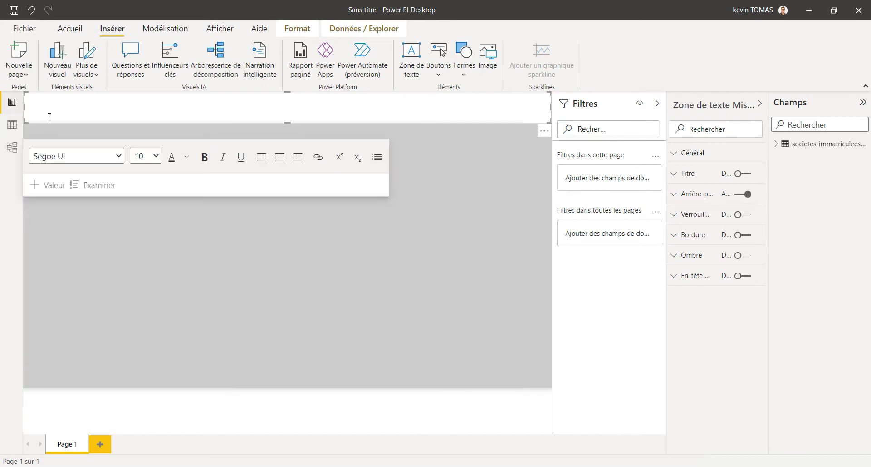
left_click(276, 107)
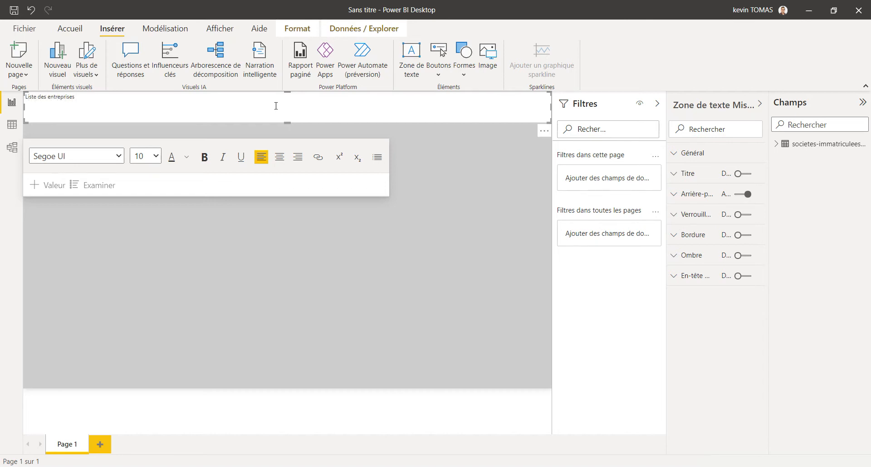
Format the banner text as centred, bold and size 28.
key("ctrl+a")
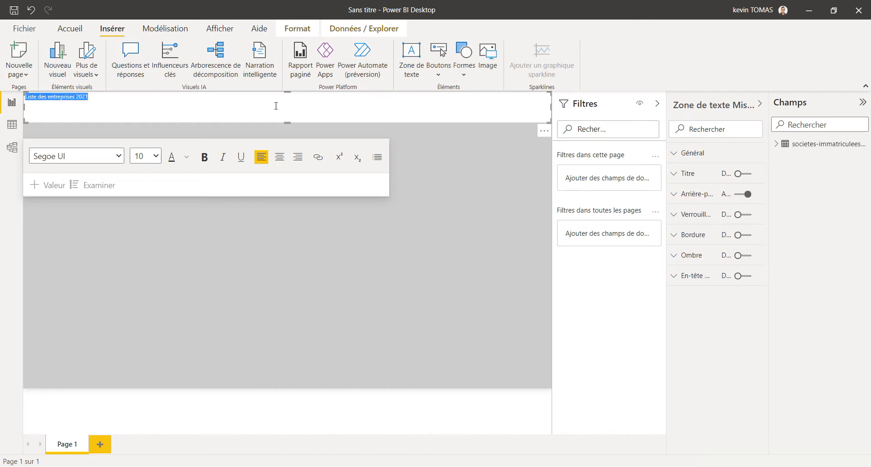
left_click(280, 157)
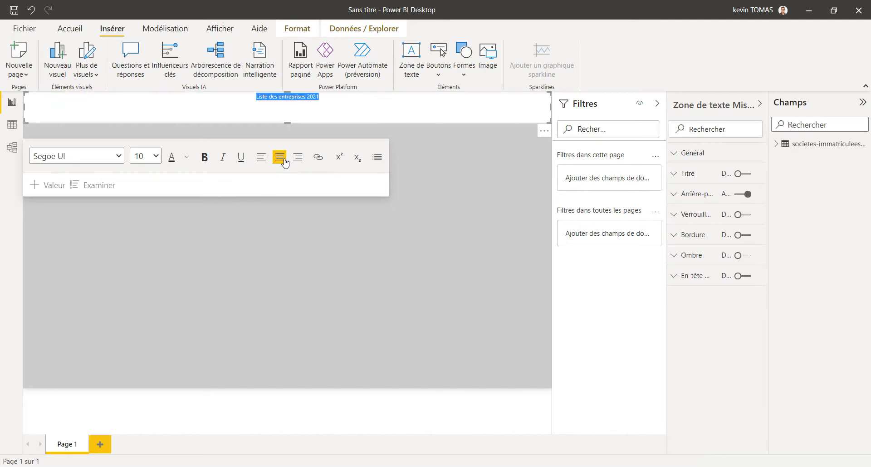
left_click(205, 159)
left_click(155, 156)
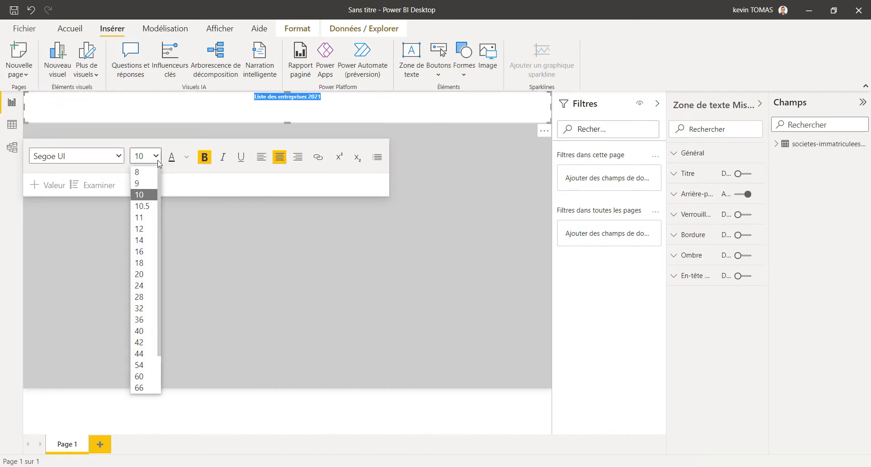
left_click(149, 298)
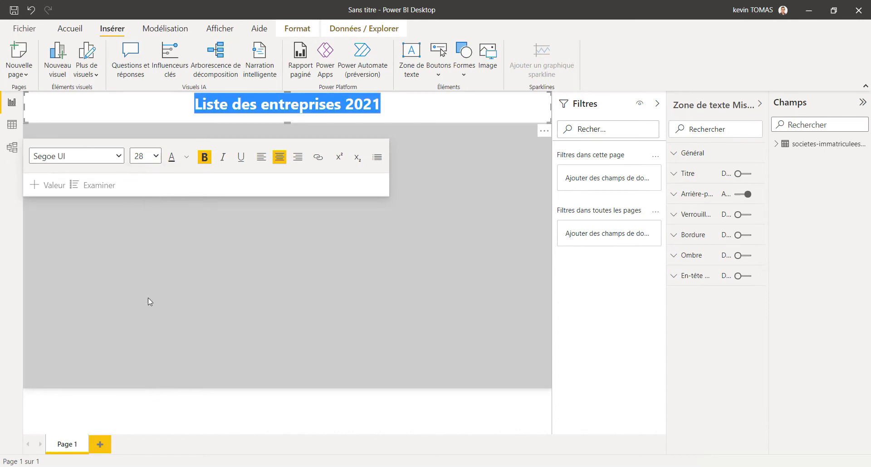
left_click(362, 216)
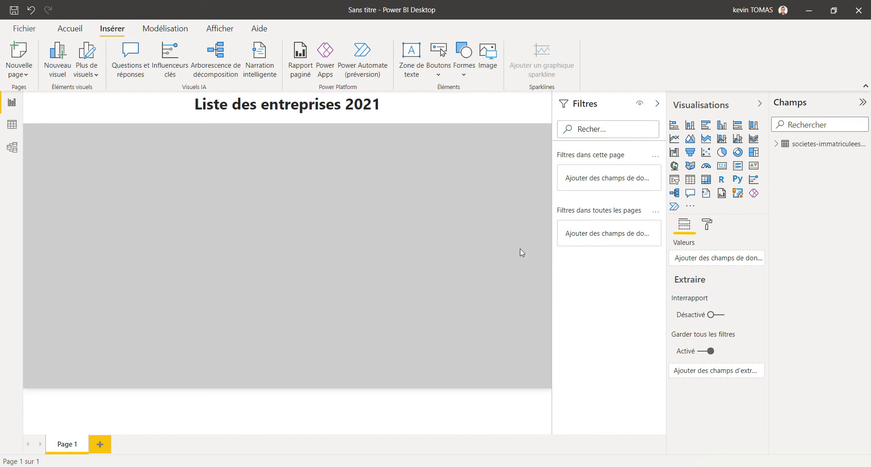
Insert an empty card visual on the page and list the fields of the societes-immatriculees-2021 table.
left_click(776, 146)
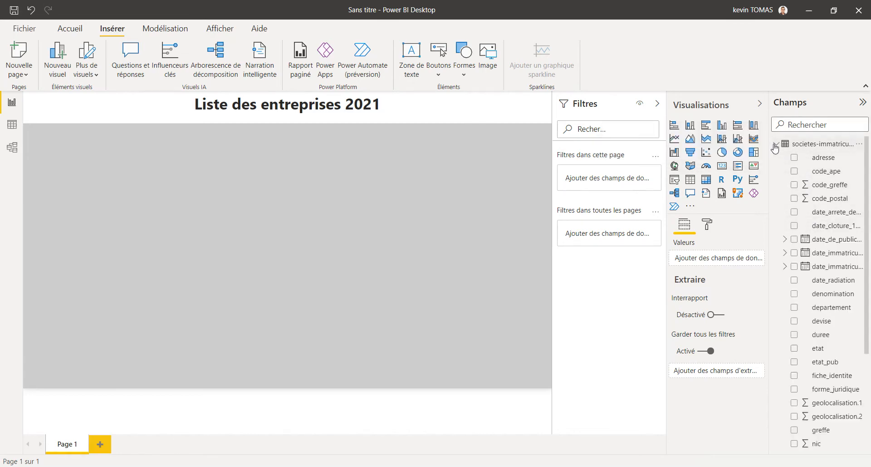
scroll(808, 294, "down", 5)
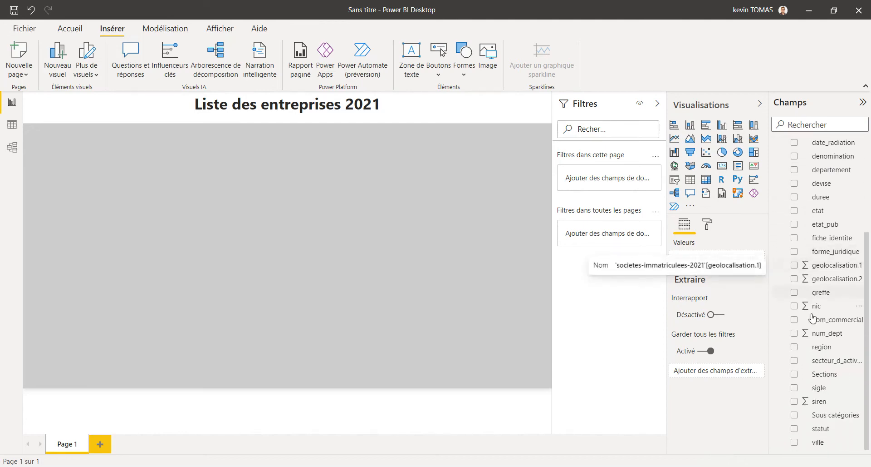
scroll(823, 286, "up", 5)
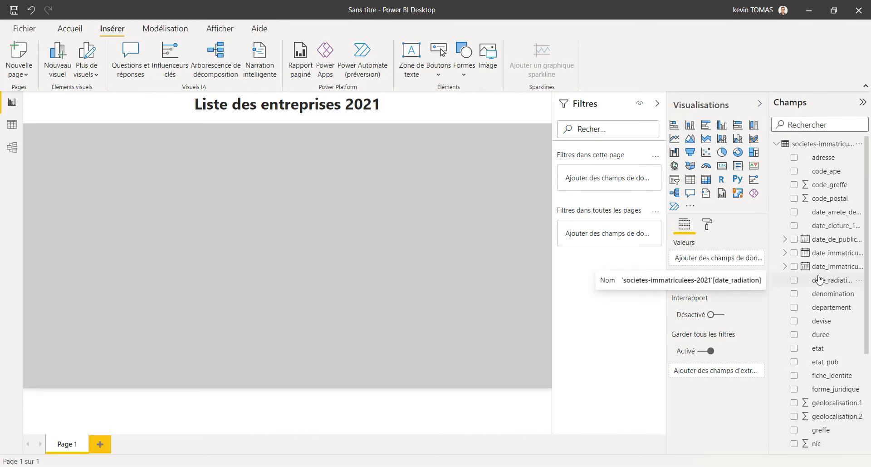
left_click(722, 167)
scroll(833, 341, "down", 1)
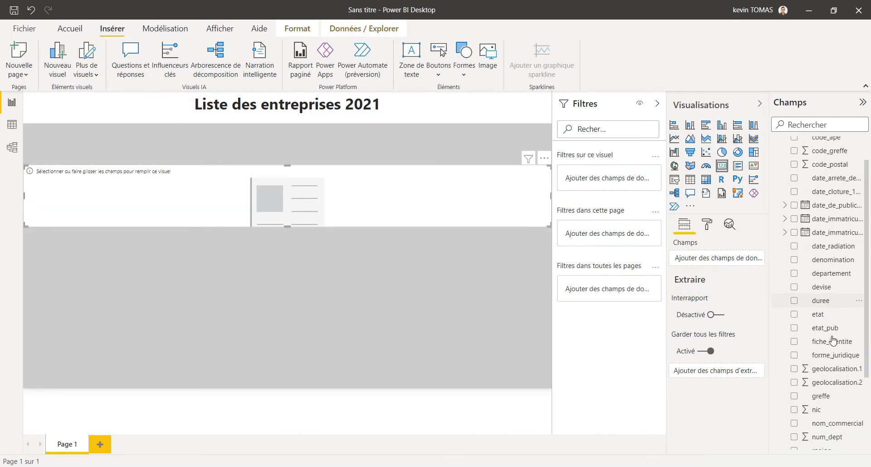
scroll(834, 340, "up", 1)
scroll(833, 340, "down", 1)
scroll(834, 340, "up", 1)
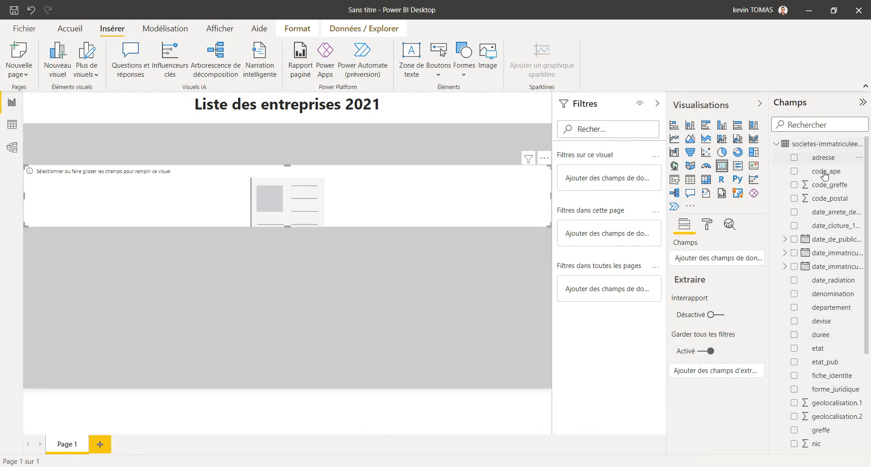
Try the card with code_ape summarised as Nombre, and remove that field from the card again.
left_click_drag(822, 173, 704, 262)
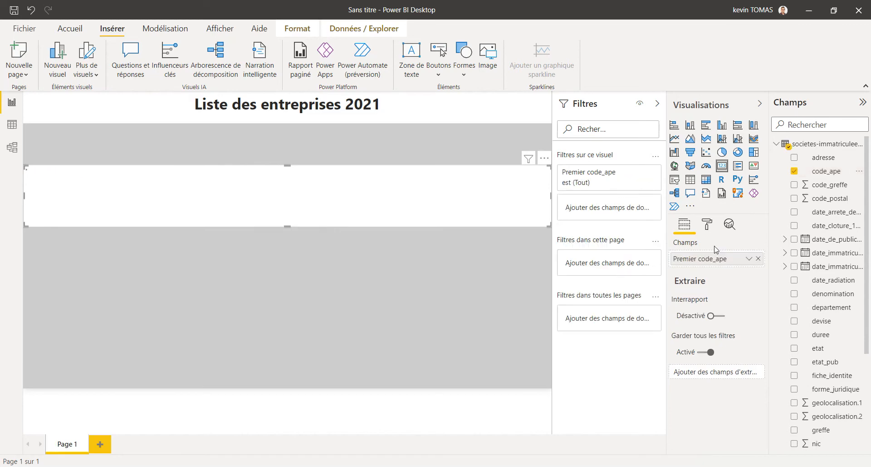
left_click(749, 259)
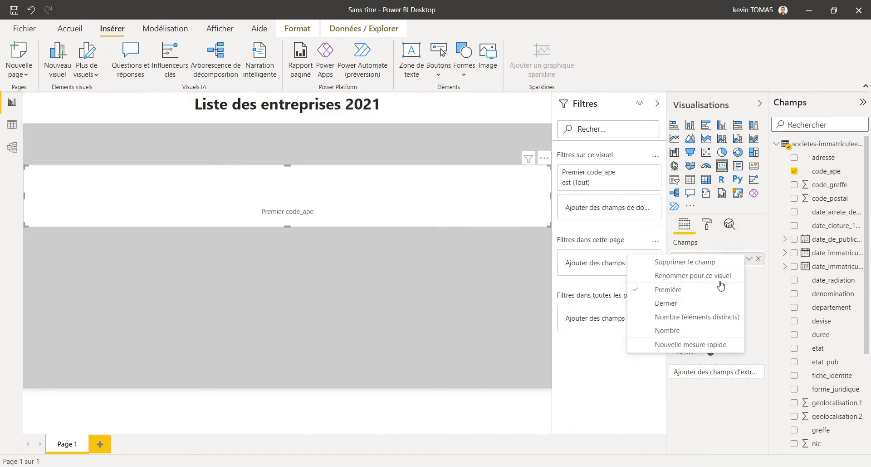
left_click(680, 330)
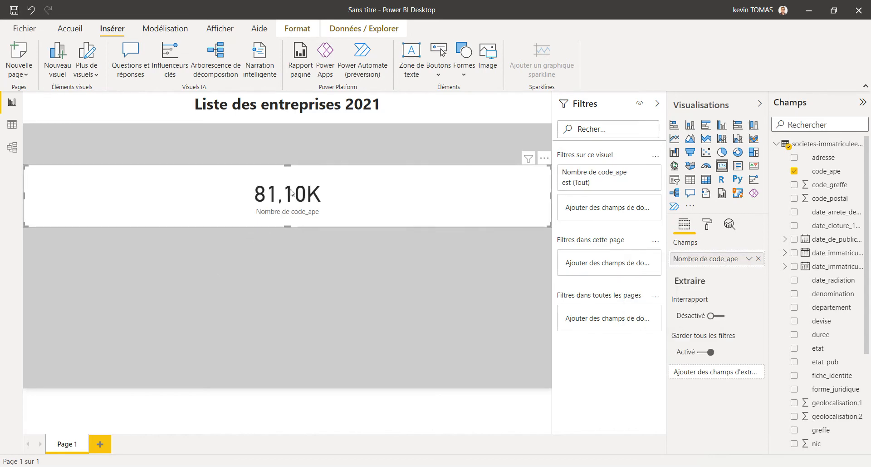
left_click(758, 261)
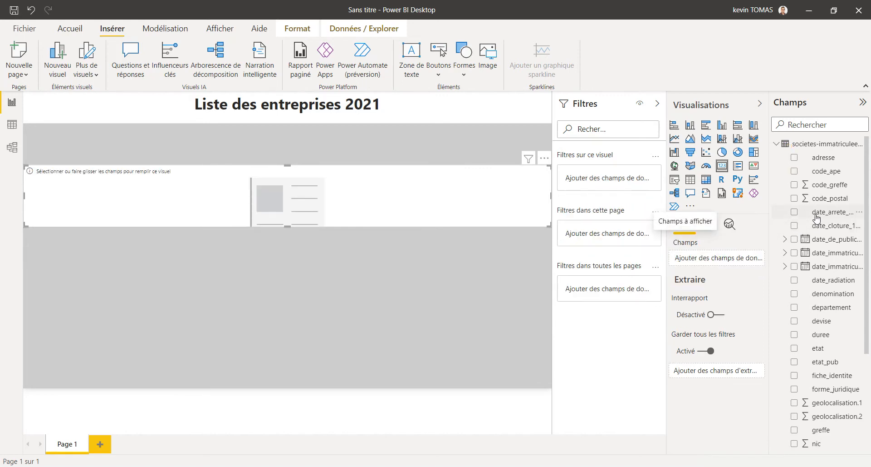
Create a measure in the societes-immatriculees-2021 table: NB entreprise = COUNTA('societes-immatriculees-2021'[denomination]).
right_click(809, 151)
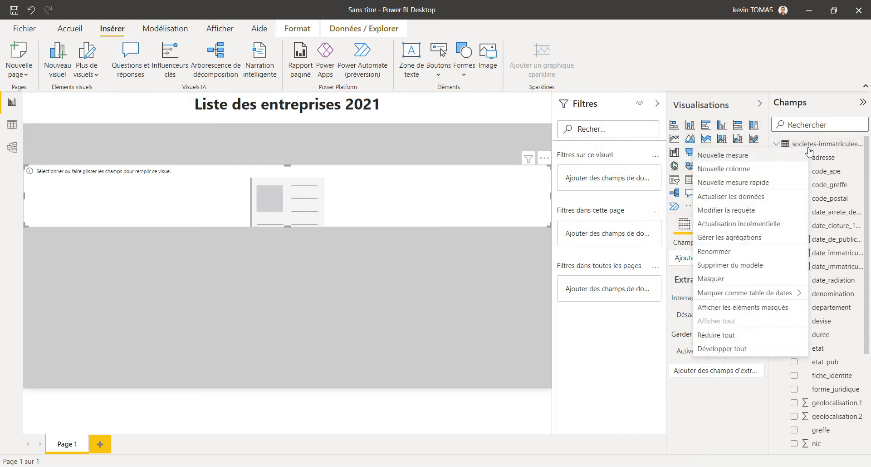
left_click(739, 155)
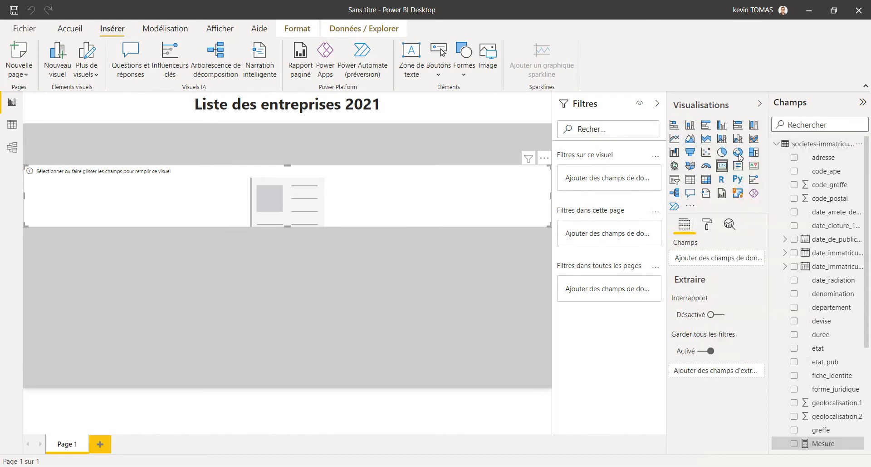
type("NBV")
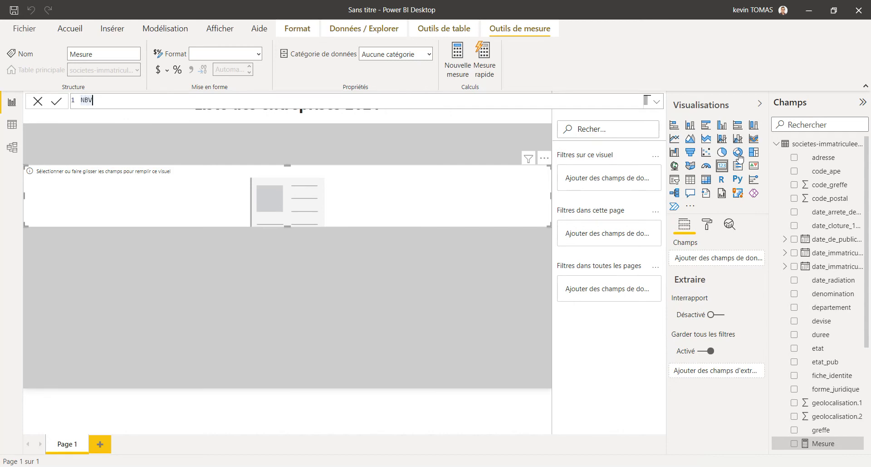
key("BackSpace")
type("entreprise = count")
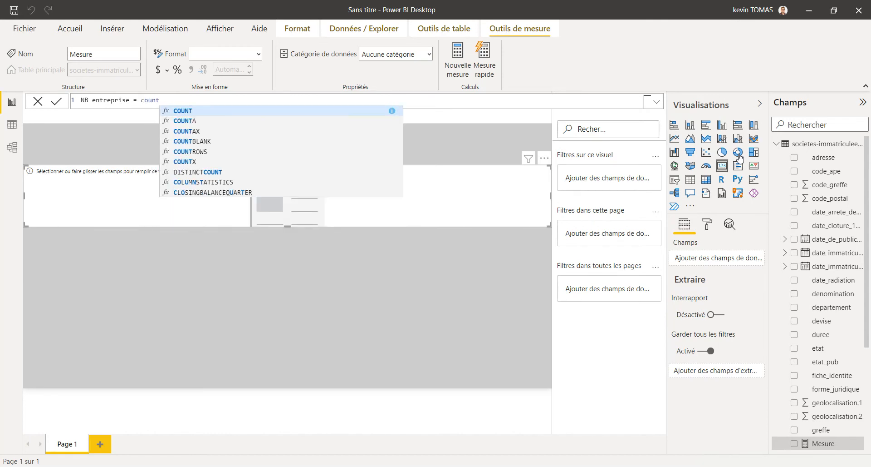
key("Down")
key("Tab")
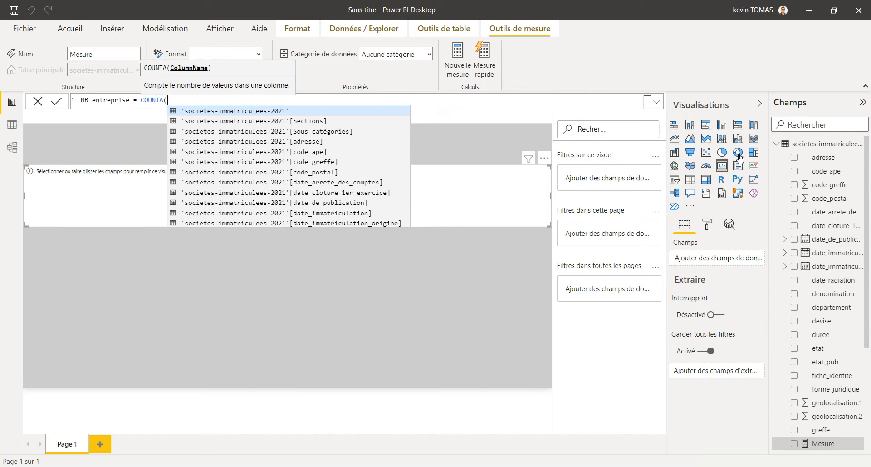
type("den")
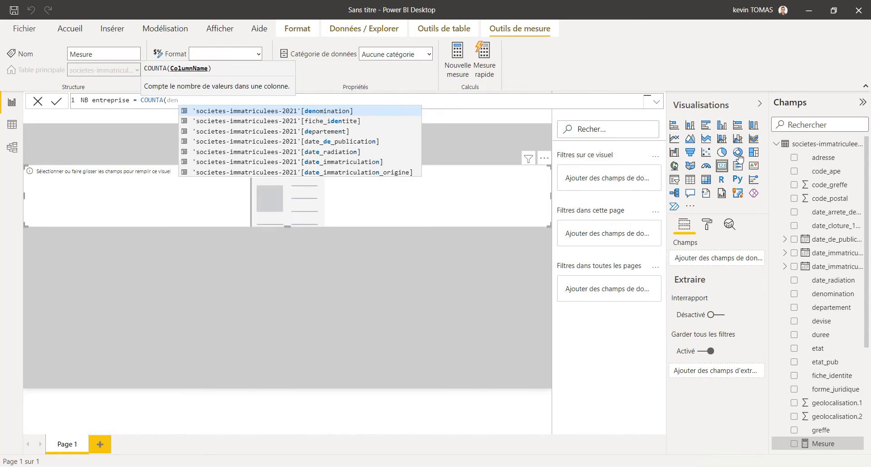
key("Tab")
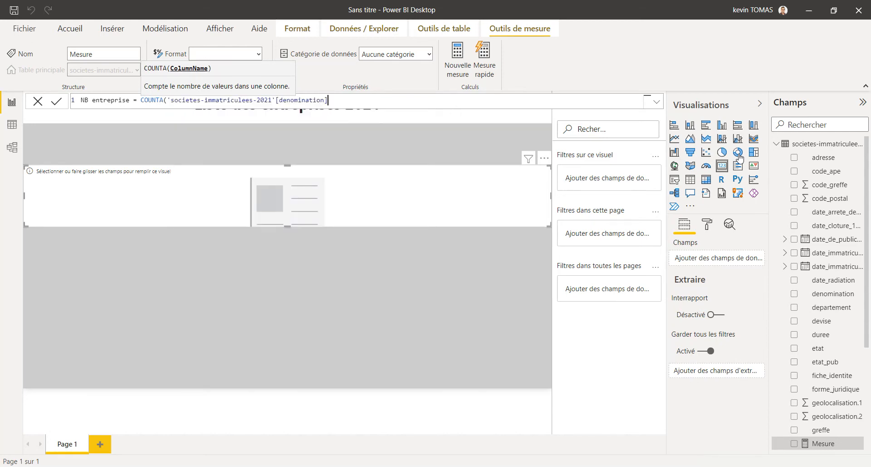
type(")")
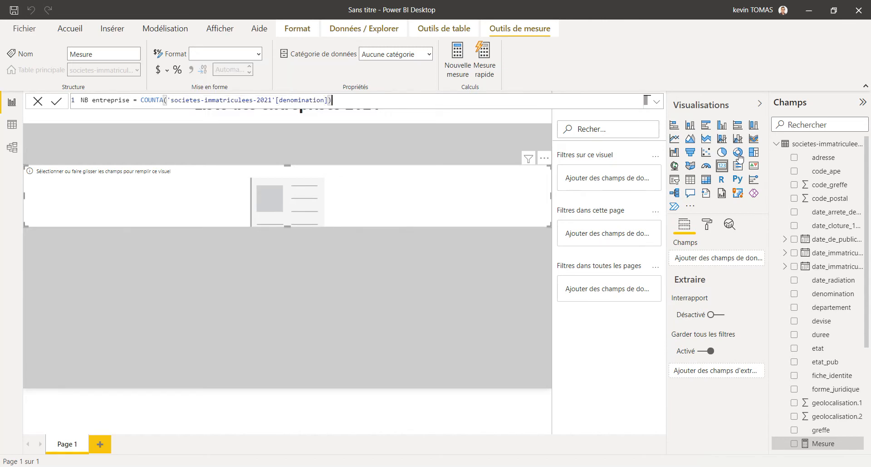
key("Return")
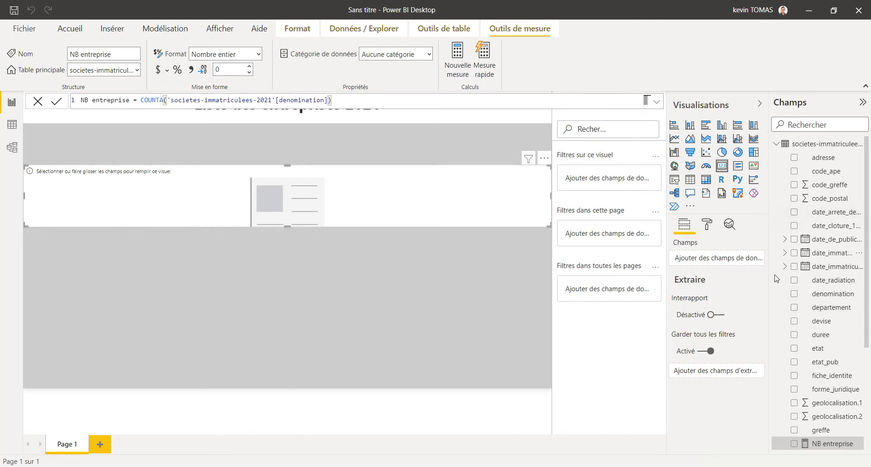
Show the NB entreprise measure in the card, narrow the card to about a third of the page and place it just below the banner.
scroll(811, 334, "down", 3)
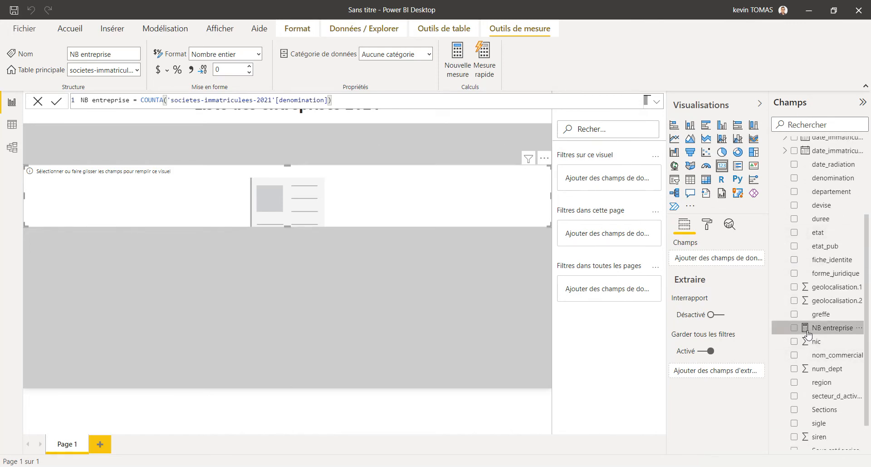
left_click_drag(825, 334, 721, 257)
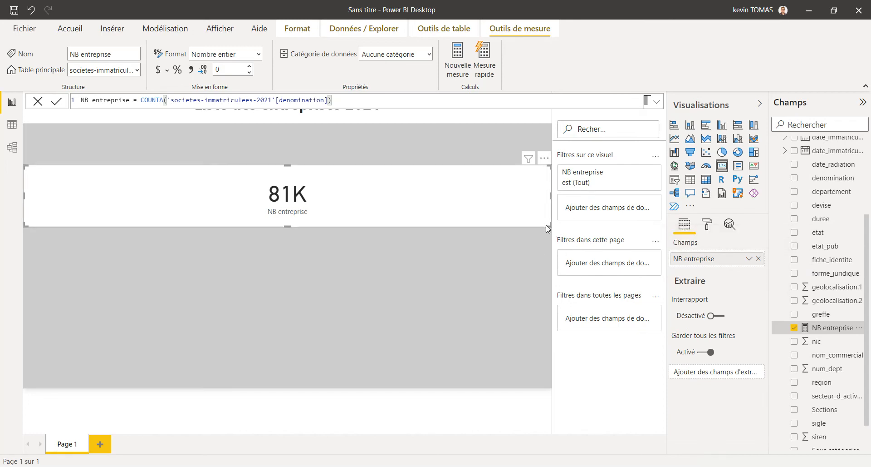
left_click_drag(547, 226, 195, 223)
left_click_drag(173, 189, 168, 156)
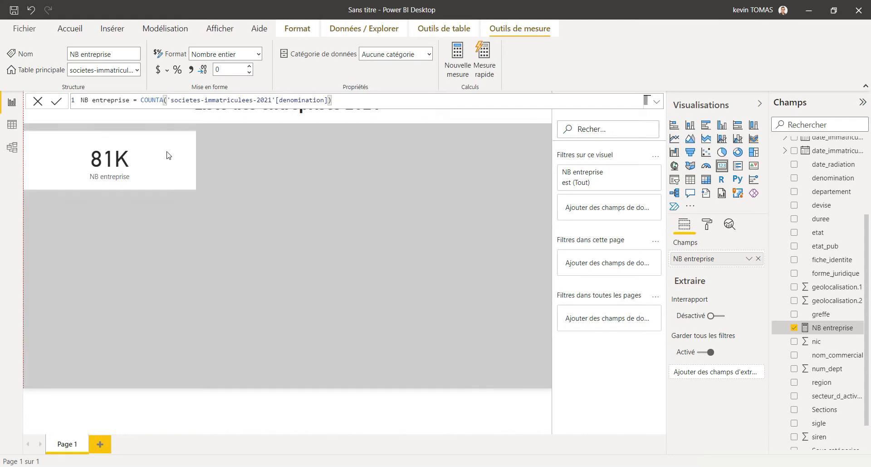
left_click(264, 172)
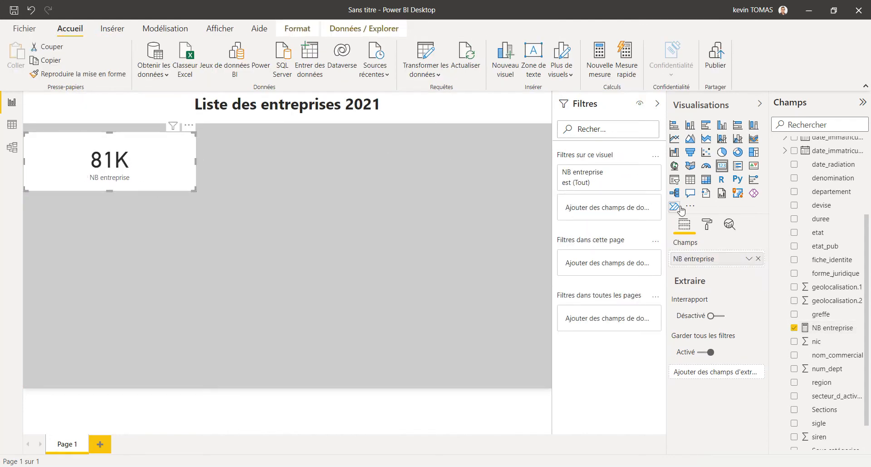
Set the card's data label display units to Aucun and apply a thousands separator to the NB entreprise measure.
left_click(707, 225)
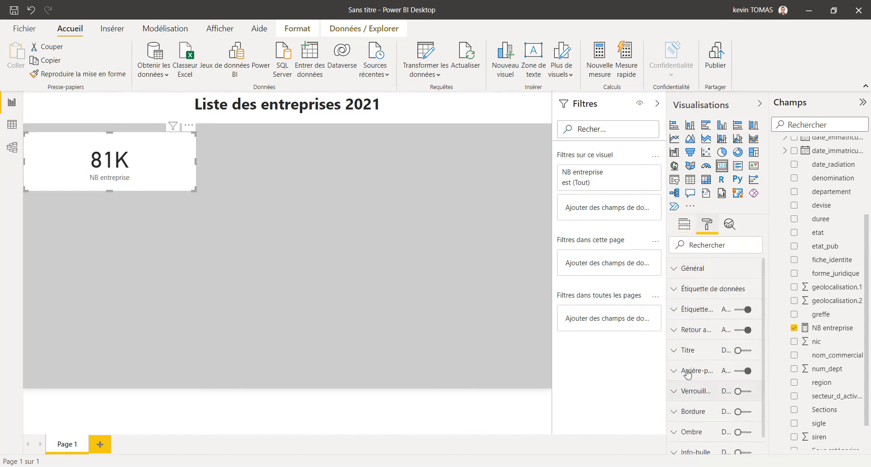
left_click(678, 295)
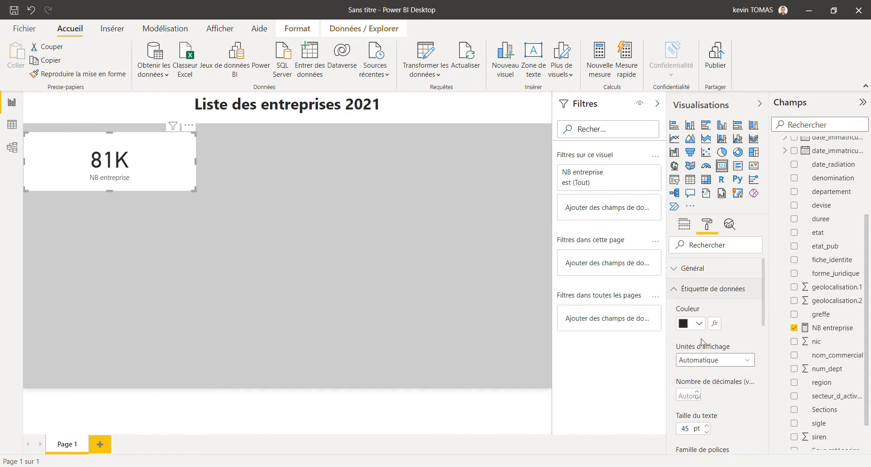
left_click(705, 358)
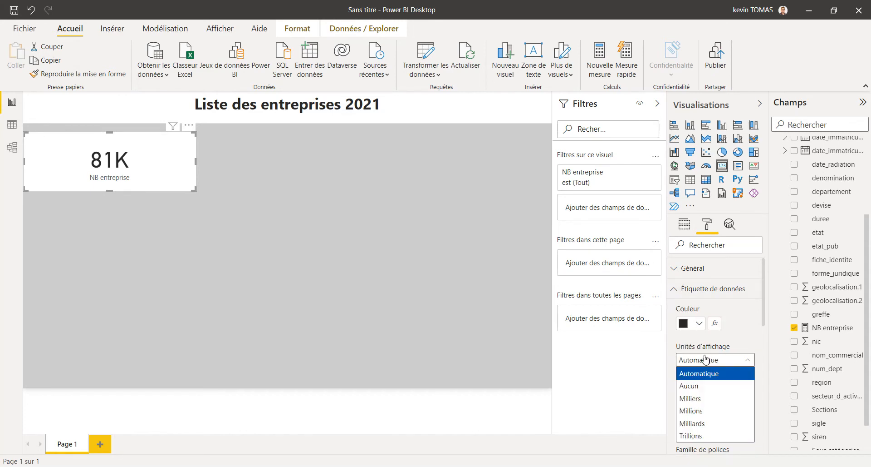
left_click(694, 385)
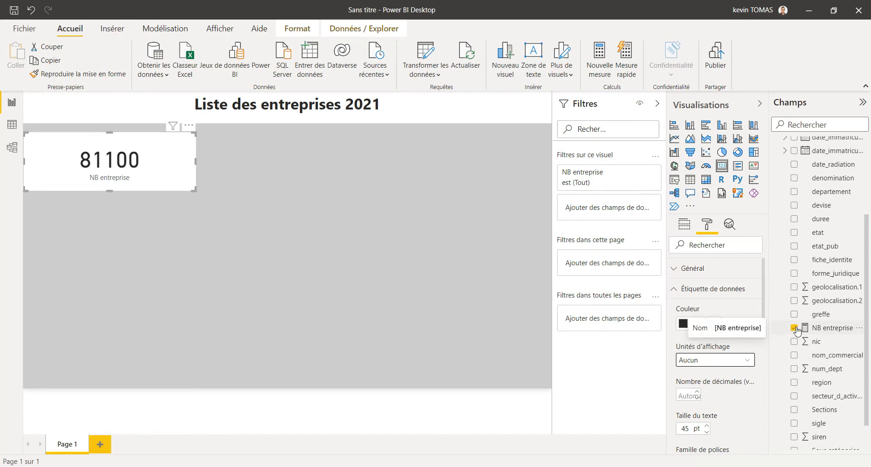
left_click(833, 332)
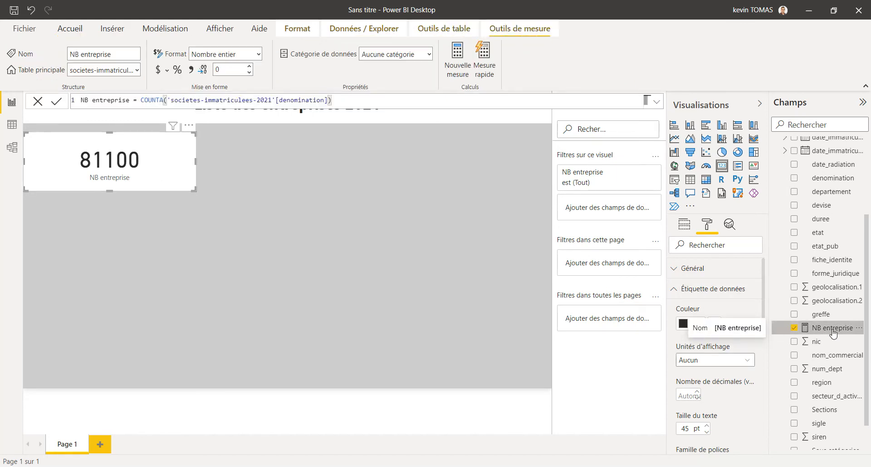
left_click(192, 70)
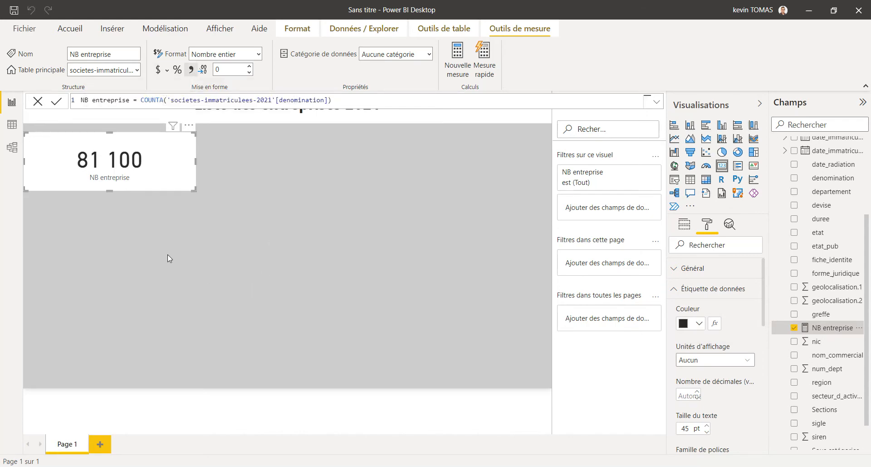
Insert a stacked column chart beneath the company count card and enlarge it to about twice its default height.
left_click(120, 253)
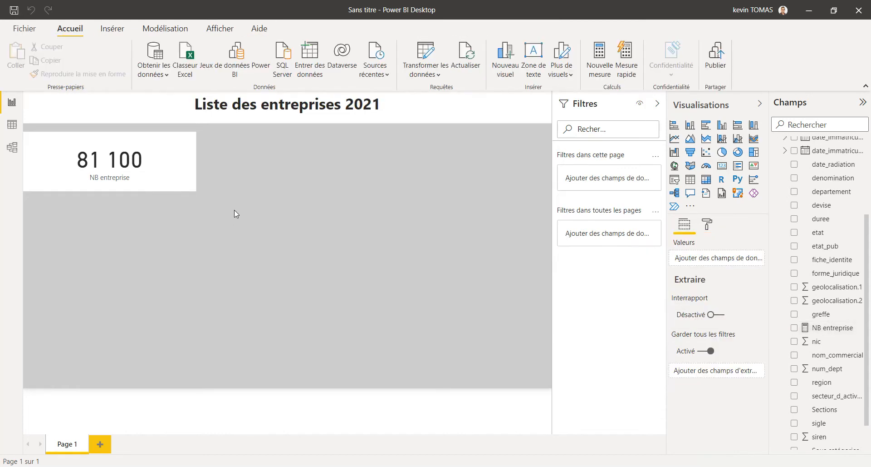
left_click(690, 125)
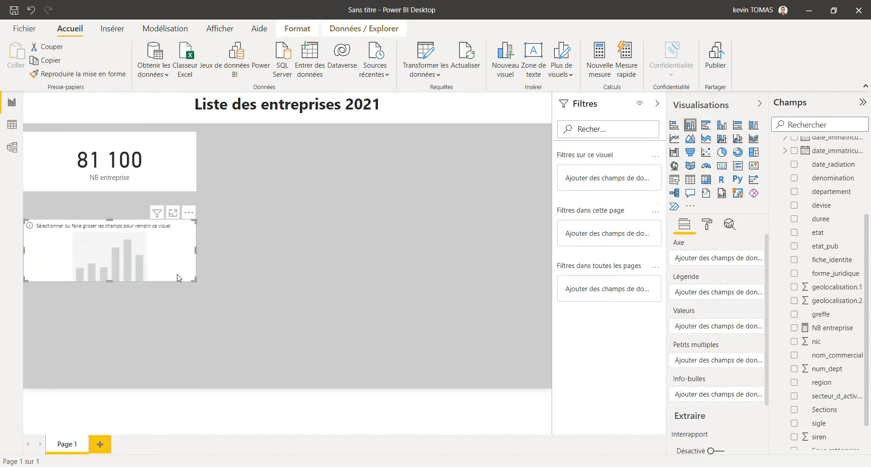
left_click(197, 284)
left_click(194, 279)
left_click(197, 279)
left_click(192, 275)
left_click_drag(193, 278, 205, 338)
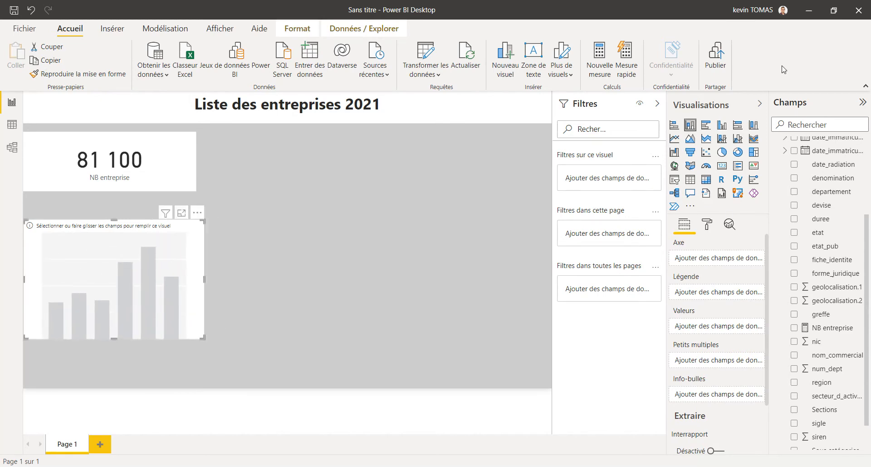
Look through the field list and the societes-immatriculees-2021 table data for a column to use in the chart.
scroll(824, 218, "up", 3)
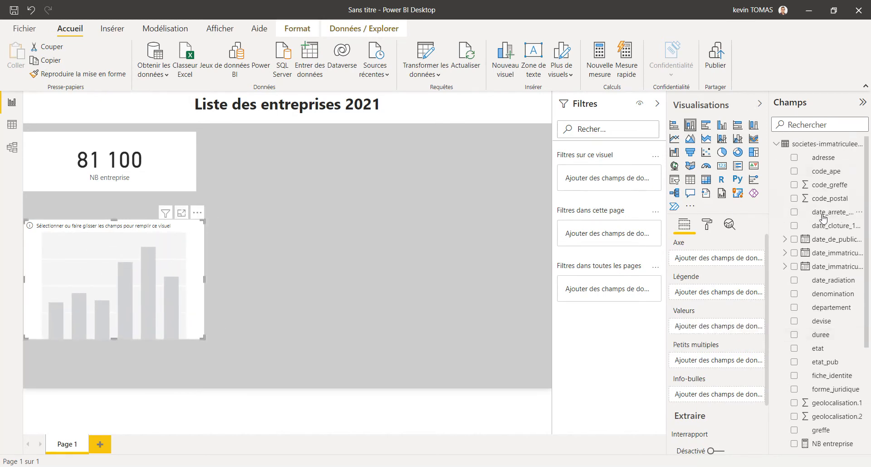
scroll(824, 217, "down", 2)
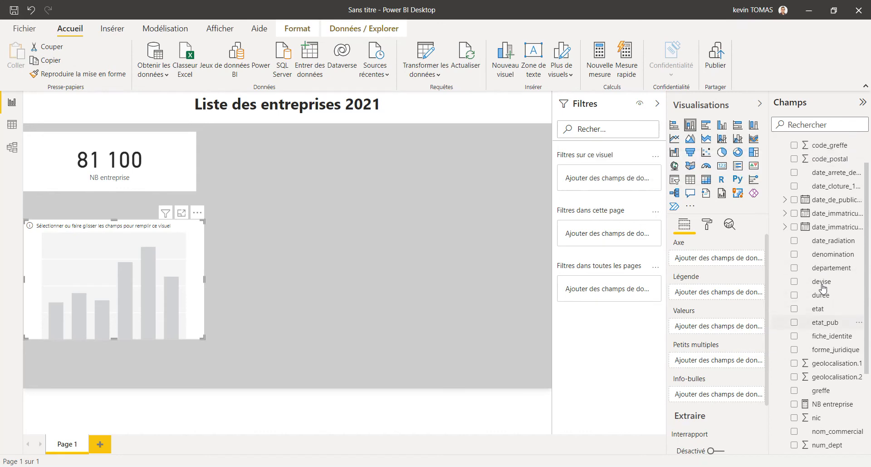
scroll(824, 286, "down", 3)
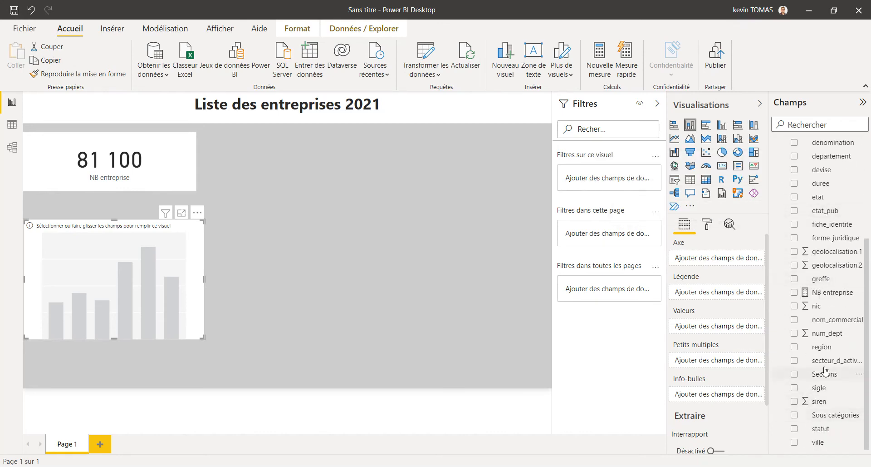
scroll(823, 360, "up", 3)
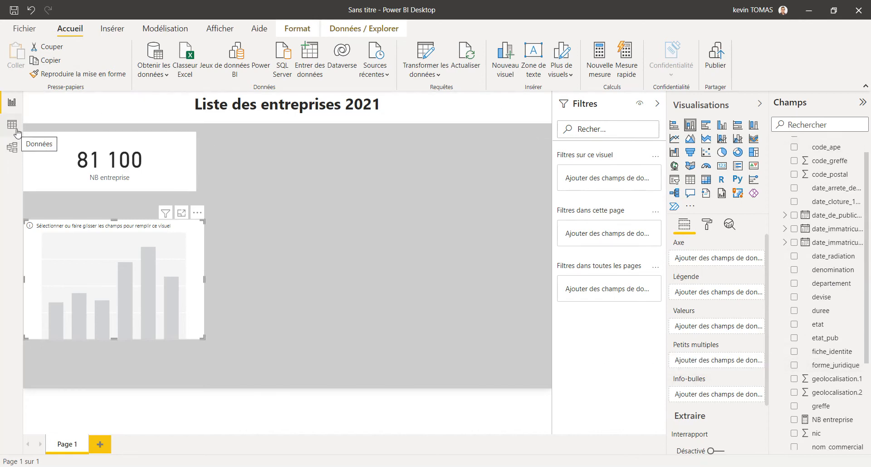
left_click(13, 130)
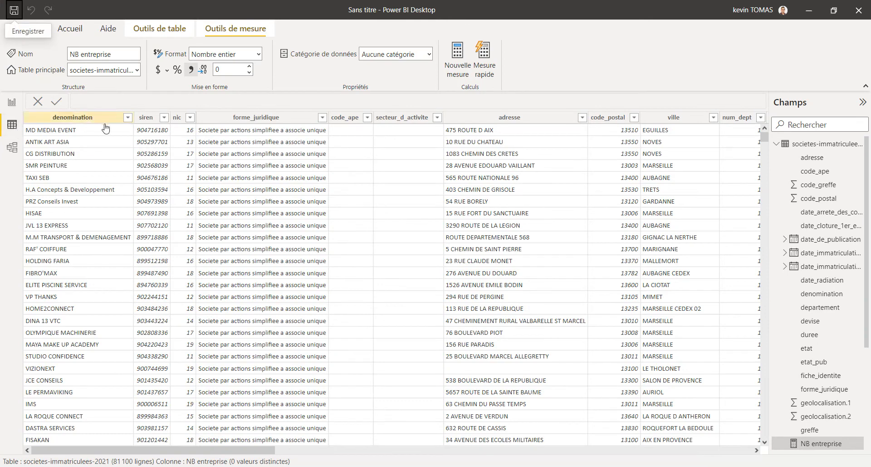
scroll(133, 179, "down", 1)
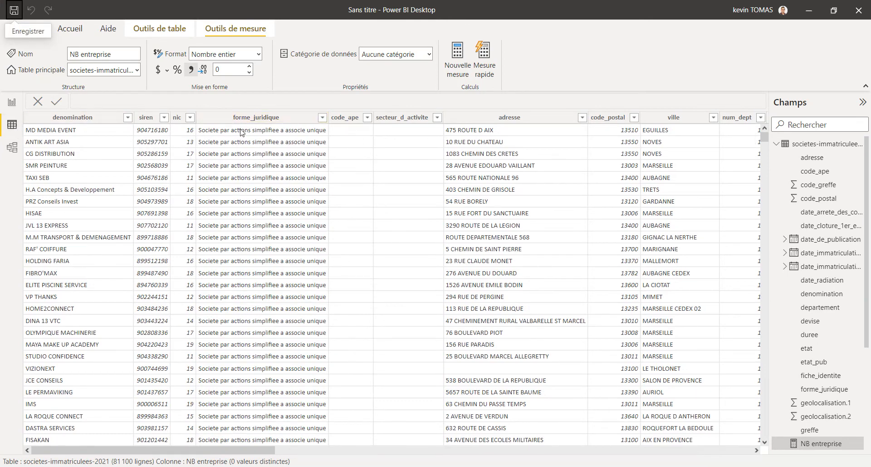
left_click(21, 102)
Plot NB entreprise by forme_juridique in the column chart, and move the chart up just below the card.
left_click(809, 125)
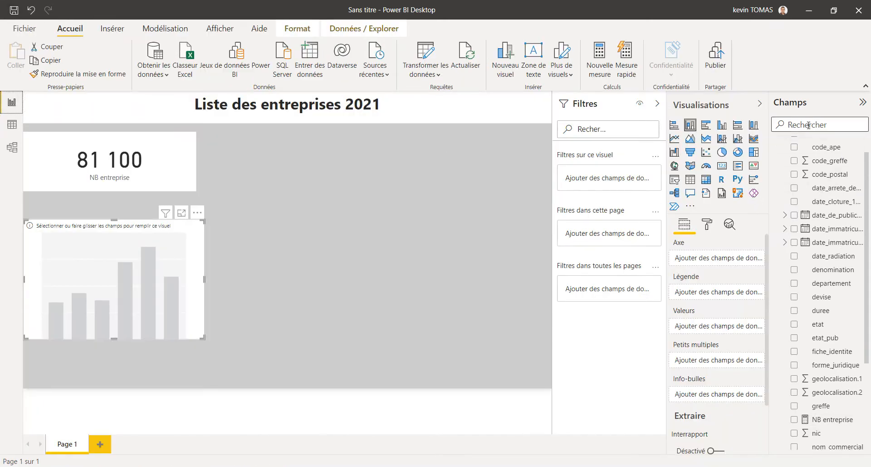
type("form")
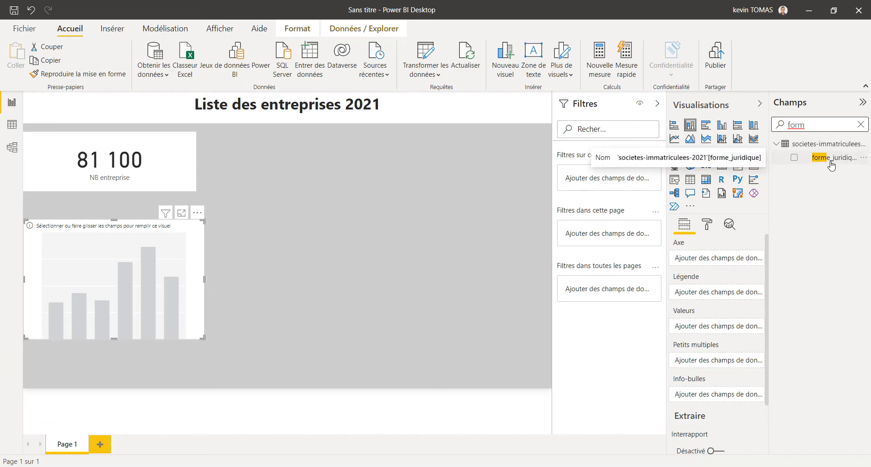
left_click_drag(831, 164, 694, 256)
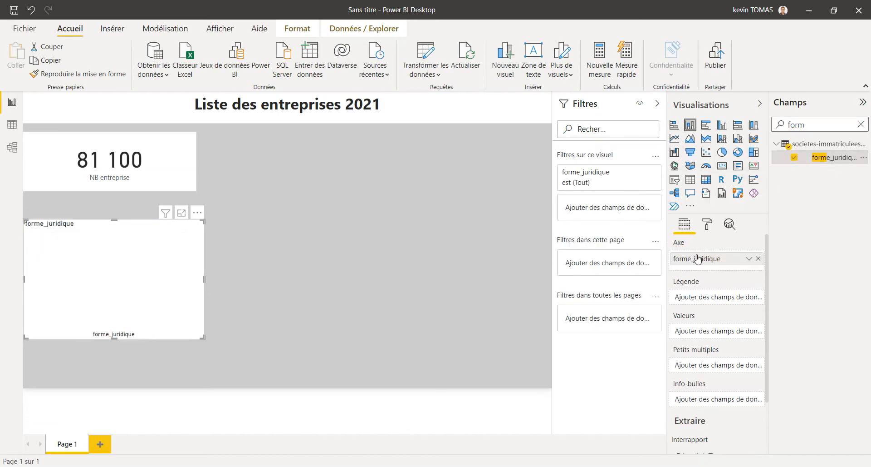
double_click(799, 125)
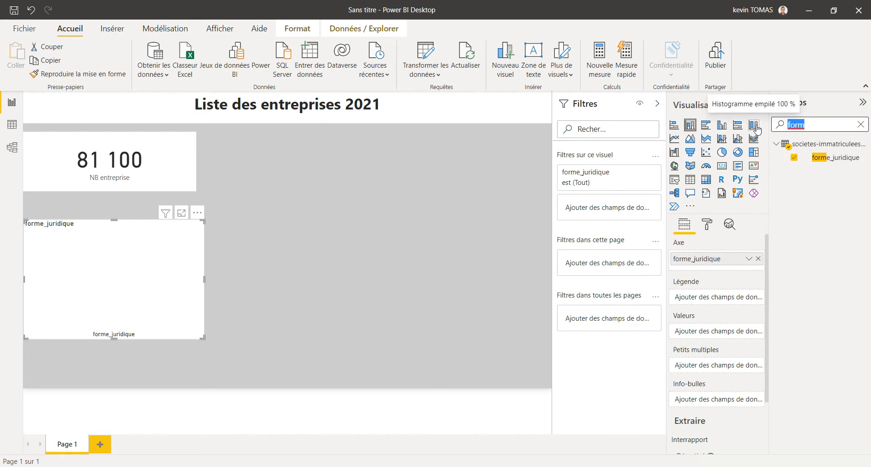
type("nb")
left_click_drag(835, 157, 717, 333)
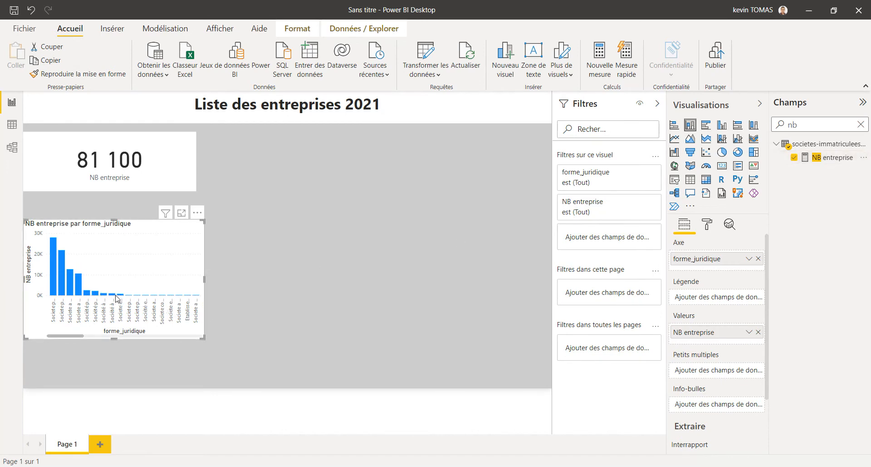
mouse_move(120, 298)
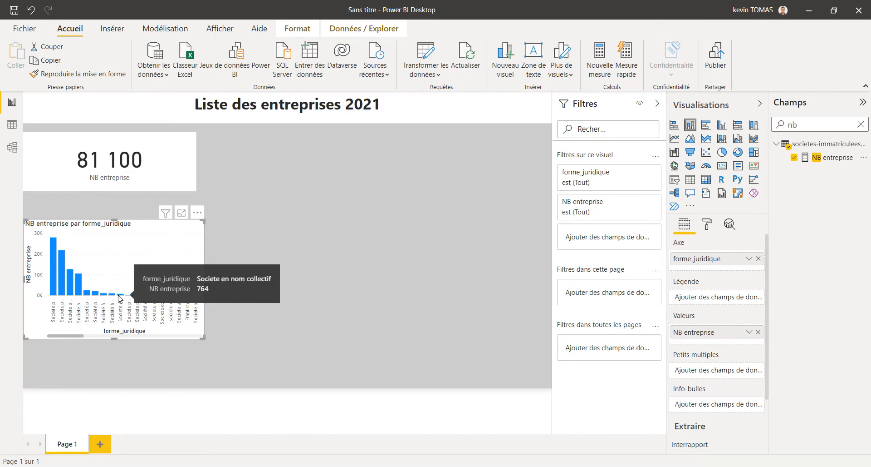
mouse_move(74, 292)
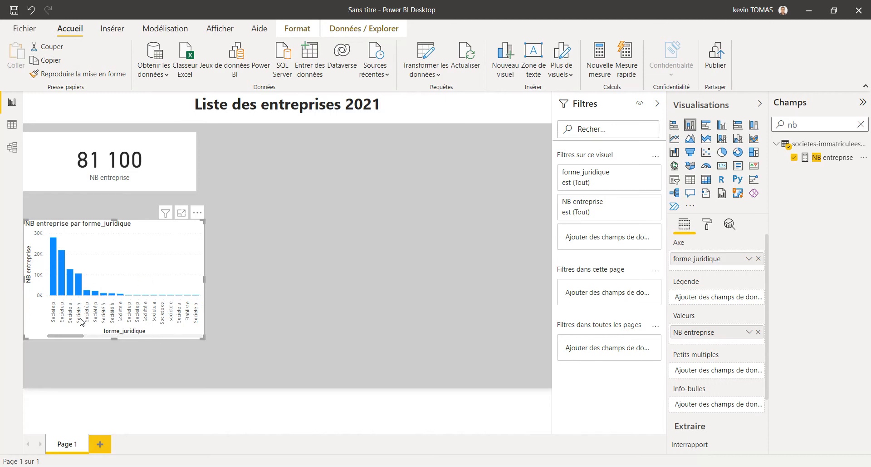
left_click_drag(70, 336, 61, 314)
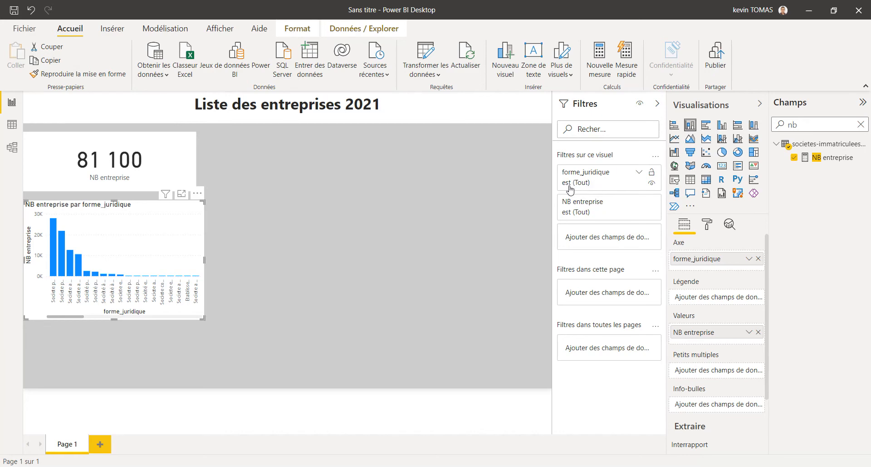
Filter the column chart's forme_juridique to the top 10 items by NB entreprise, using the N premiers filter type.
left_click(639, 176)
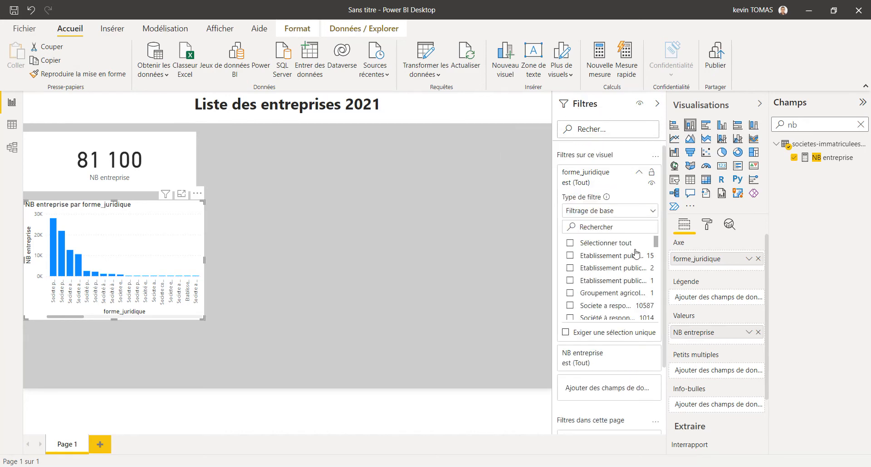
left_click(593, 213)
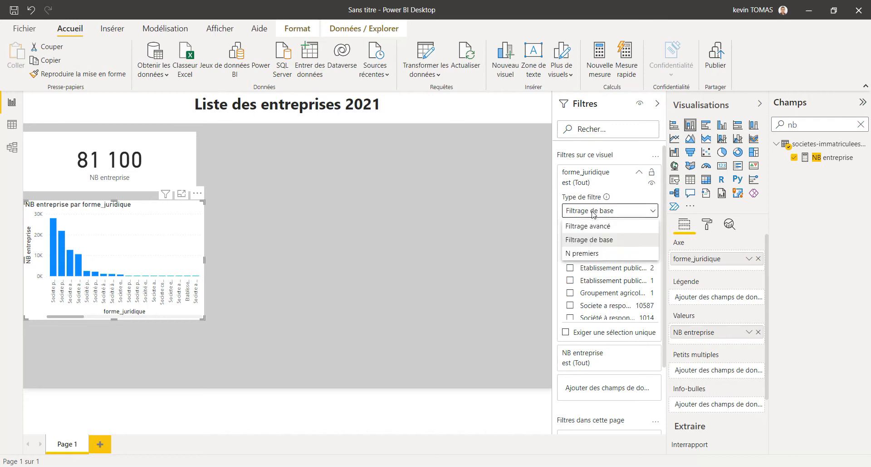
left_click(586, 251)
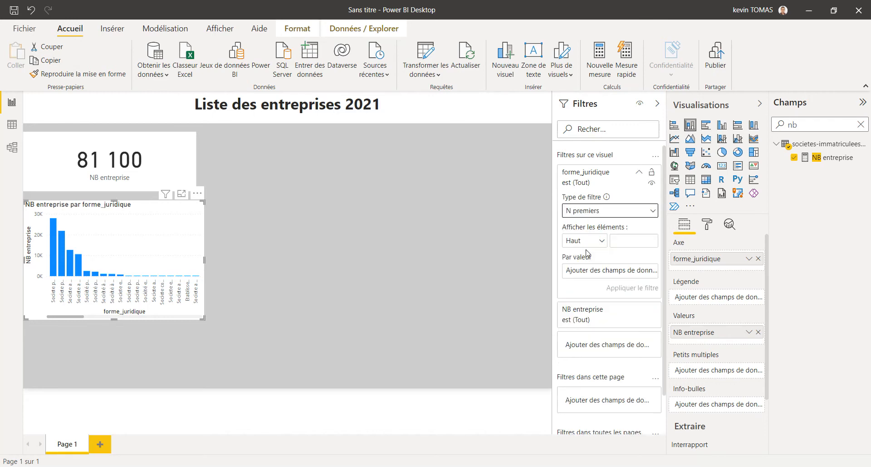
left_click(622, 239)
left_click_drag(823, 157, 581, 272)
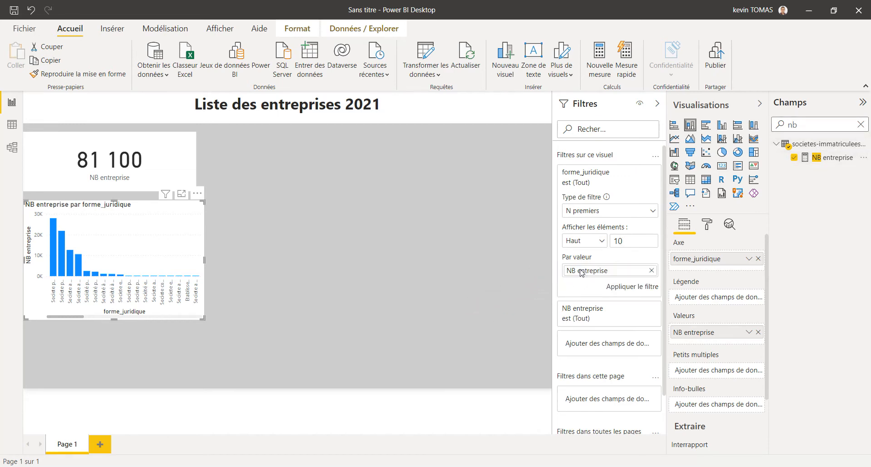
left_click(627, 287)
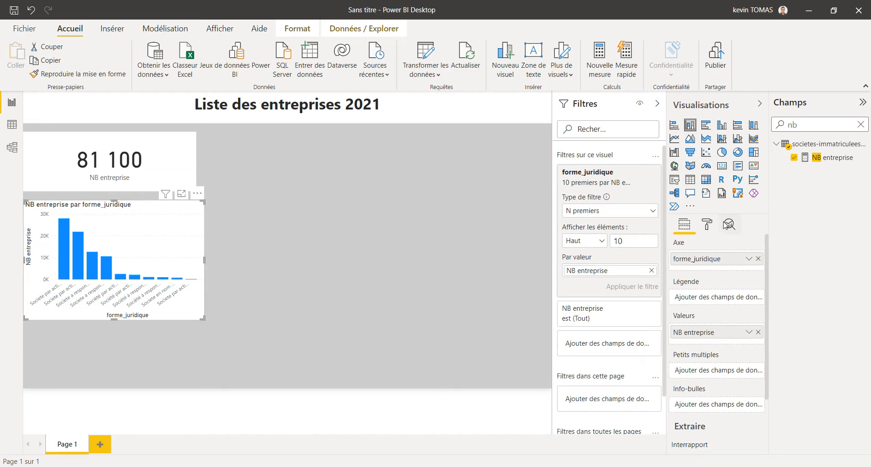
Turn on the column chart's data labels and turn off its Y axis.
left_click(706, 224)
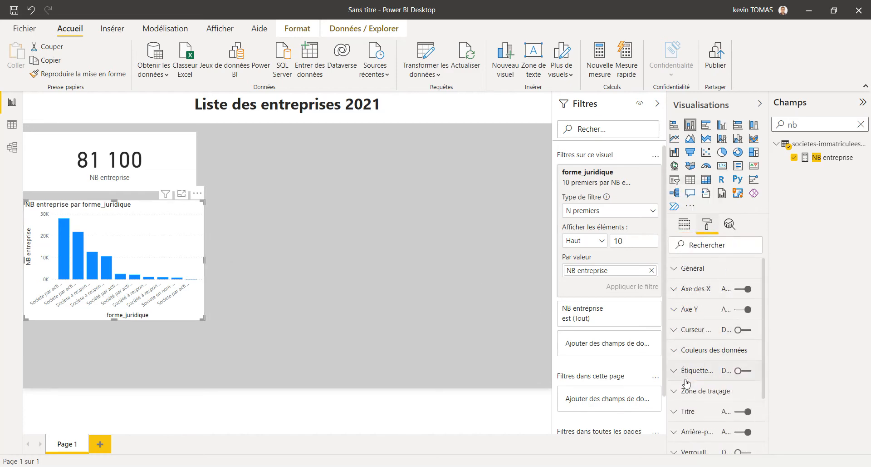
left_click(736, 371)
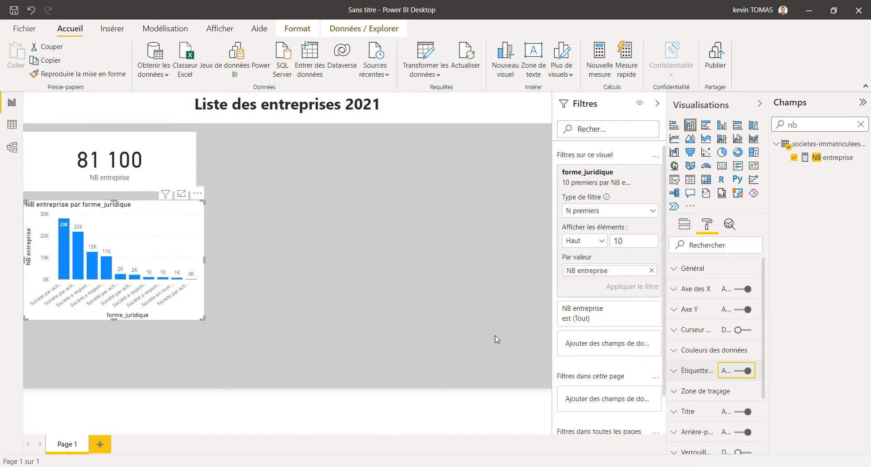
left_click(744, 310)
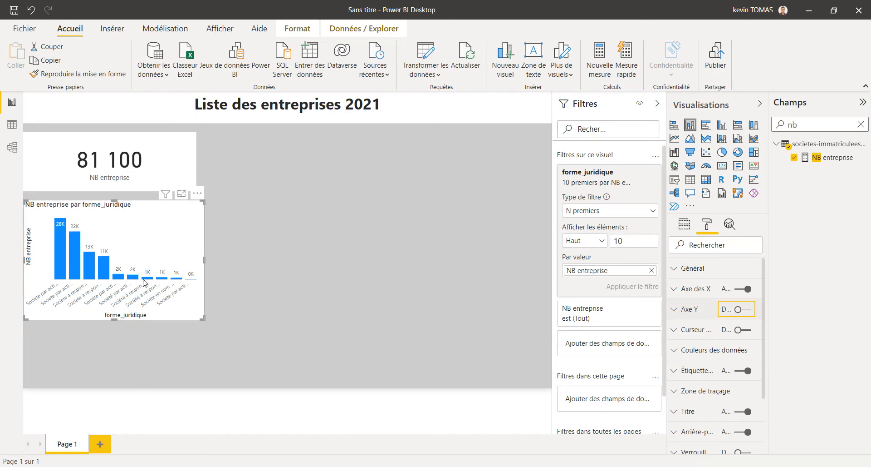
Narrow the column chart to match the width of the card above it.
left_click(206, 260)
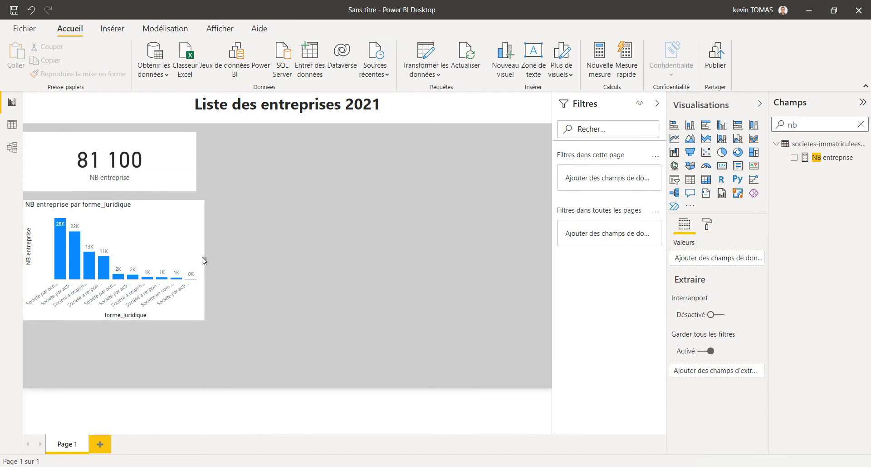
left_click(207, 260)
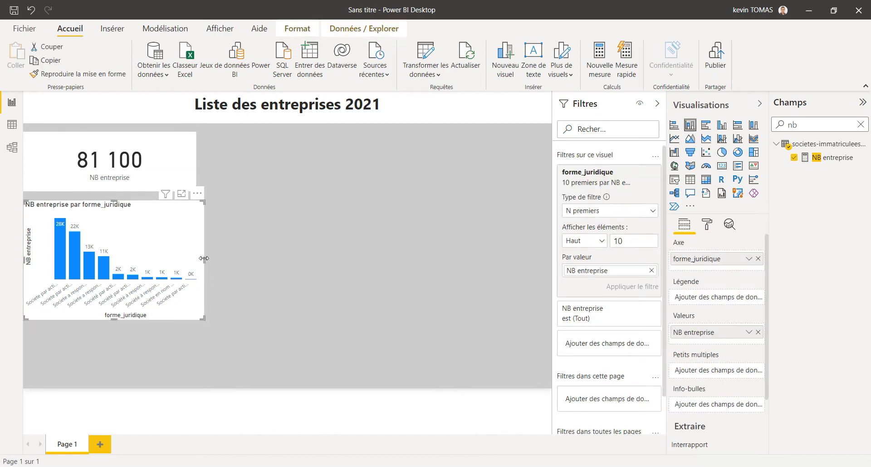
left_click_drag(204, 258, 198, 254)
Add a donut chart below the column chart, with region as the legend and NB entreprise as the values.
left_click(243, 274)
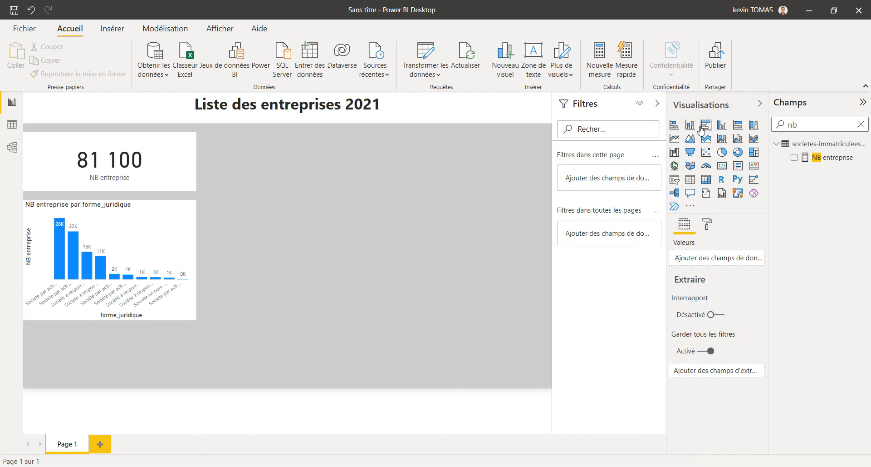
left_click(738, 153)
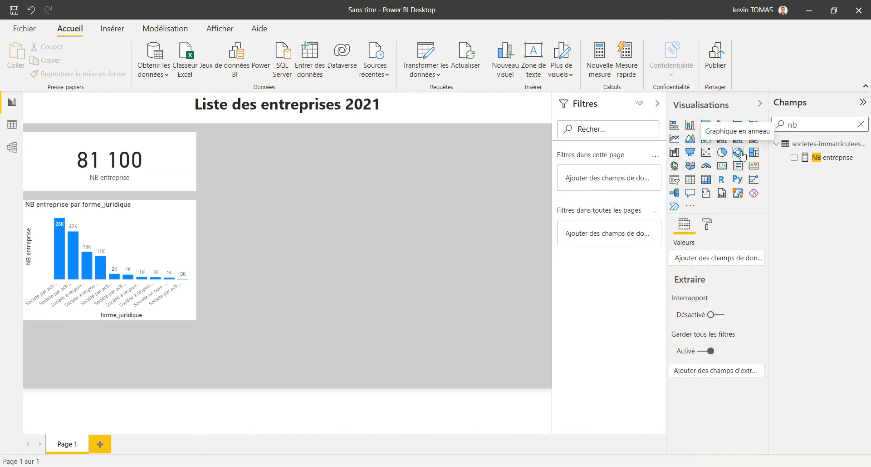
left_click(829, 120)
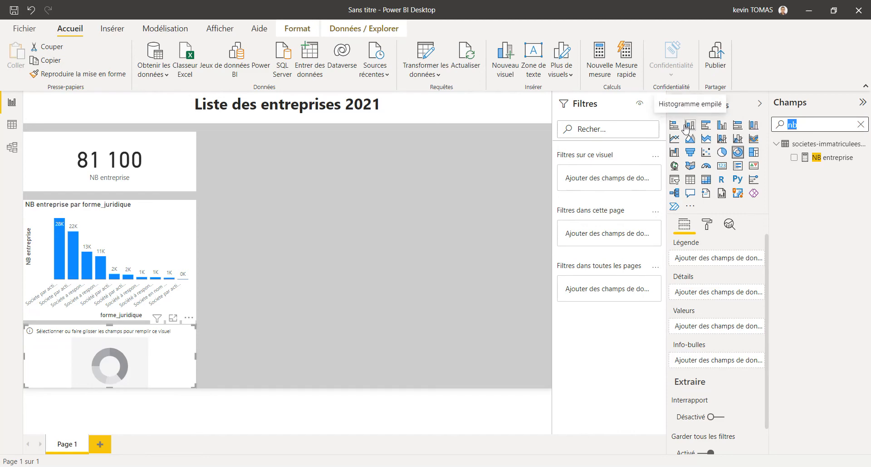
type("rég")
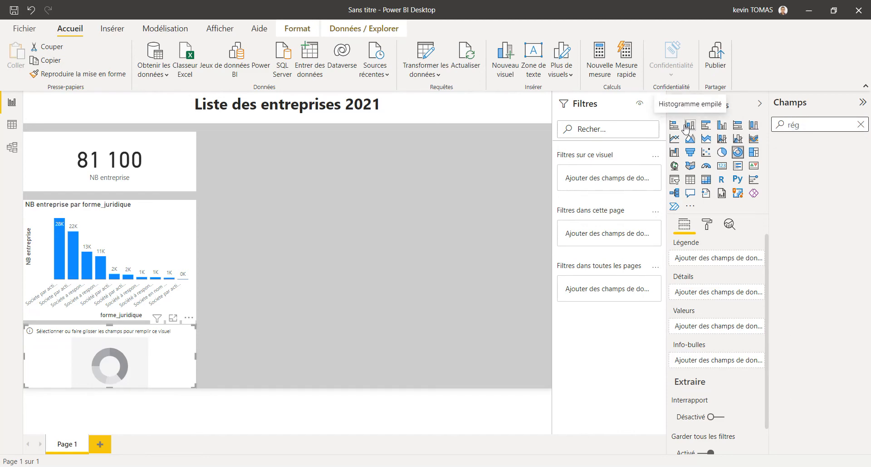
type("egio")
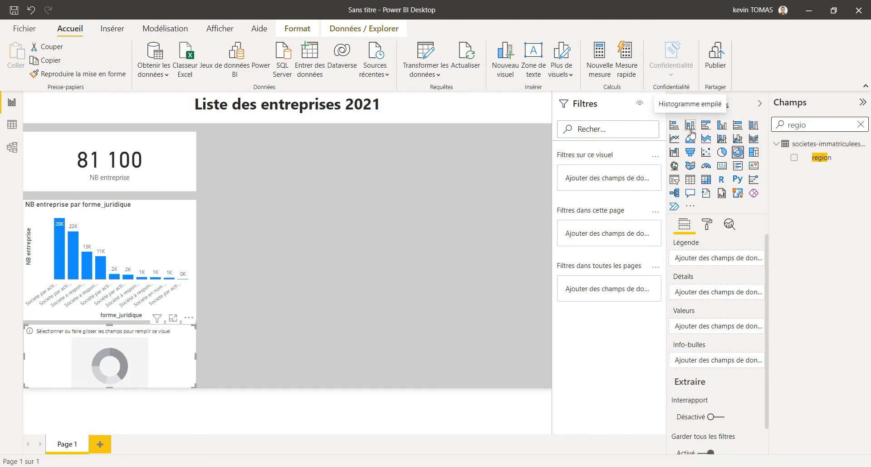
left_click_drag(794, 164, 722, 261)
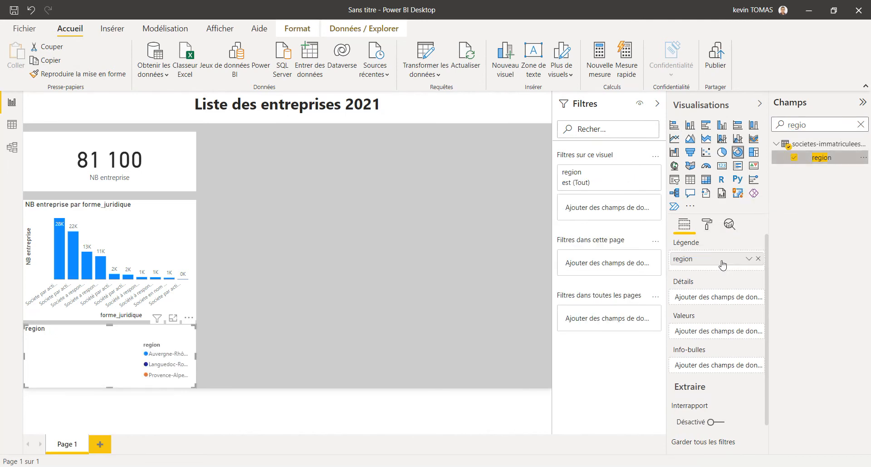
double_click(806, 124)
type("nb")
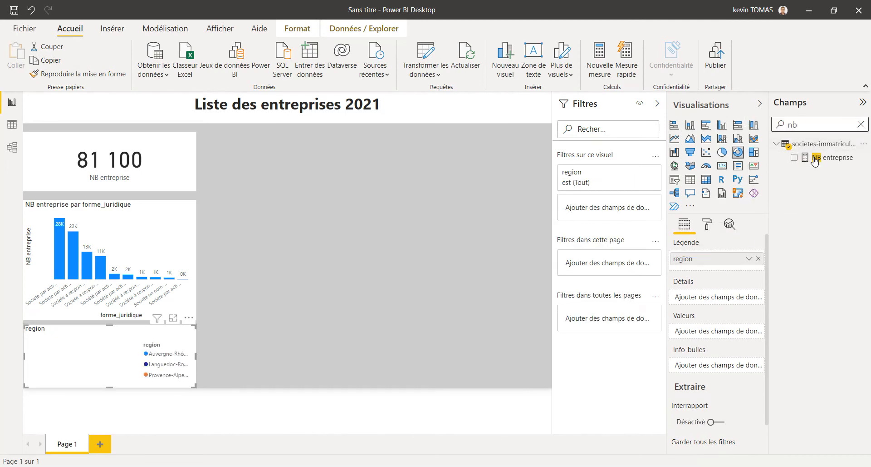
left_click_drag(819, 162, 736, 334)
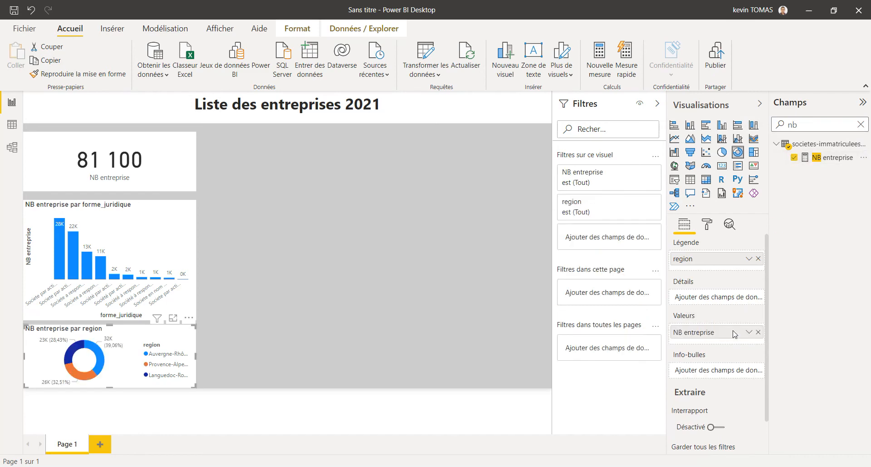
Move the region donut chart beside the company count card and enlarge it to about twice the card's height, leaving space for a map.
left_click_drag(164, 340, 545, 137)
left_click_drag(380, 186, 208, 234)
left_click(292, 315)
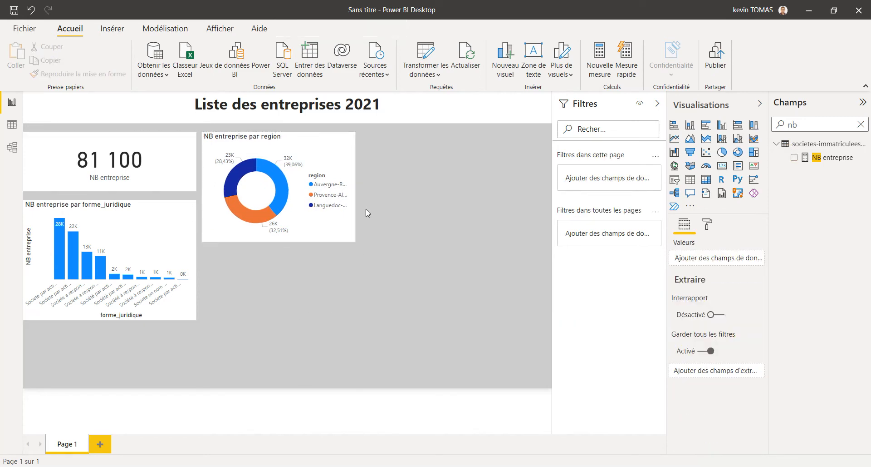
Add a map beside the donut chart, with geolocalisation.1 as the latitude and geolocalisation.2 as the longitude.
left_click(675, 166)
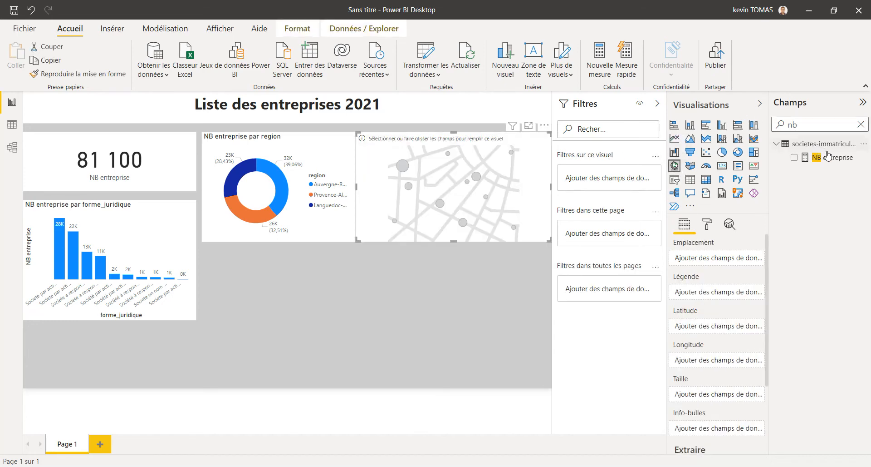
mouse_move(830, 158)
left_mouse_down()
mouse_move(819, 167)
mouse_move(822, 159)
left_mouse_up()
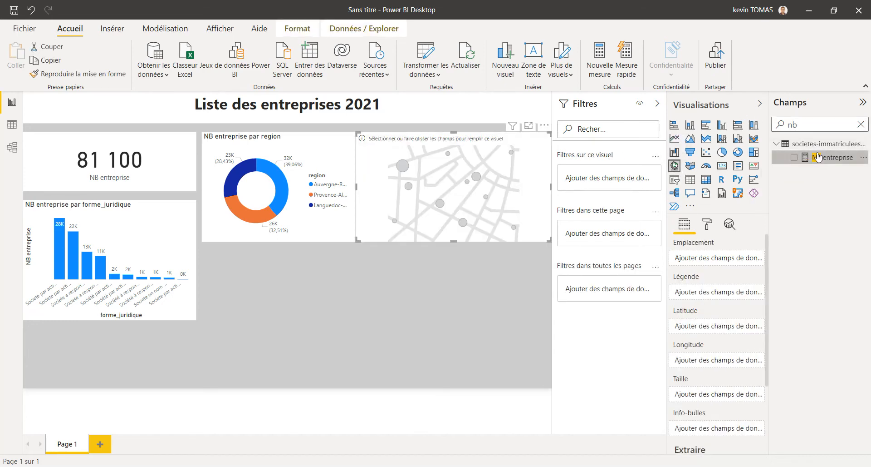
double_click(795, 123)
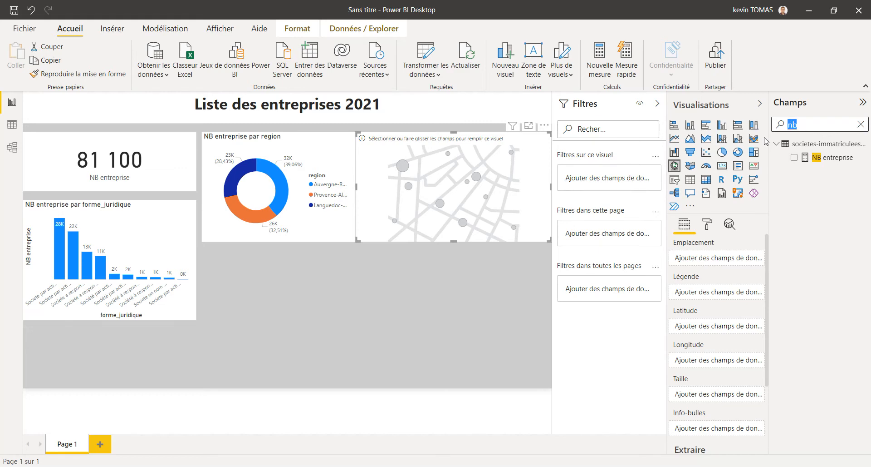
type("geo")
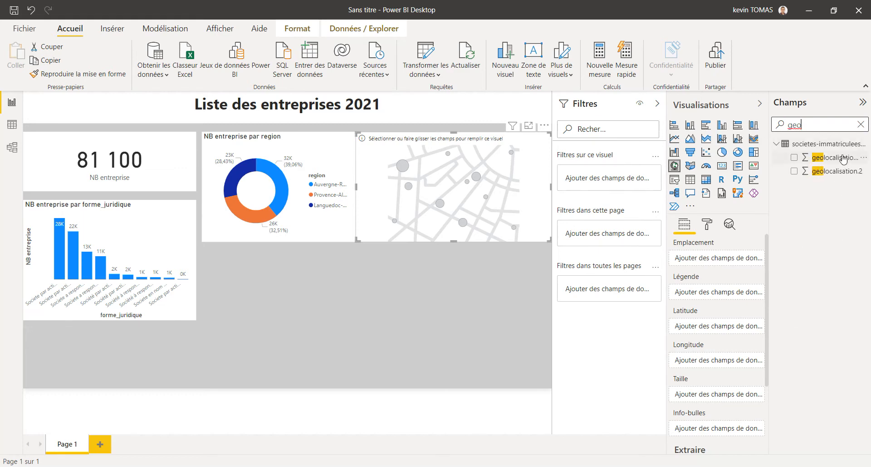
left_click_drag(843, 158, 711, 326)
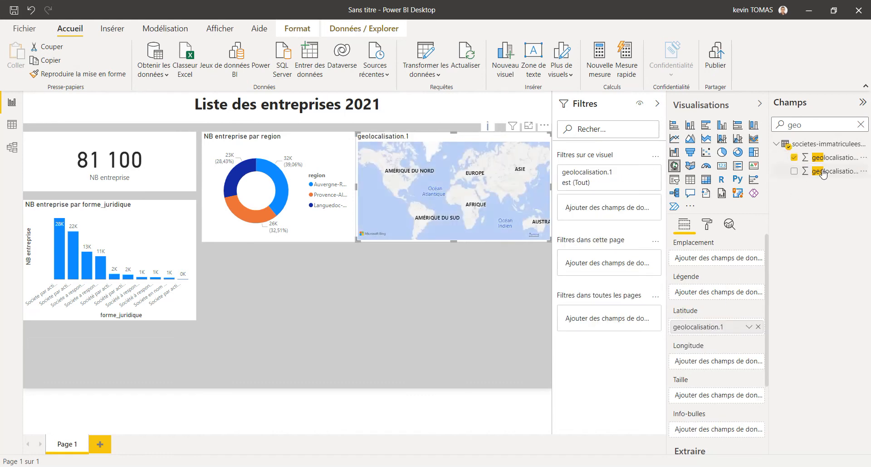
left_click_drag(824, 171, 731, 359)
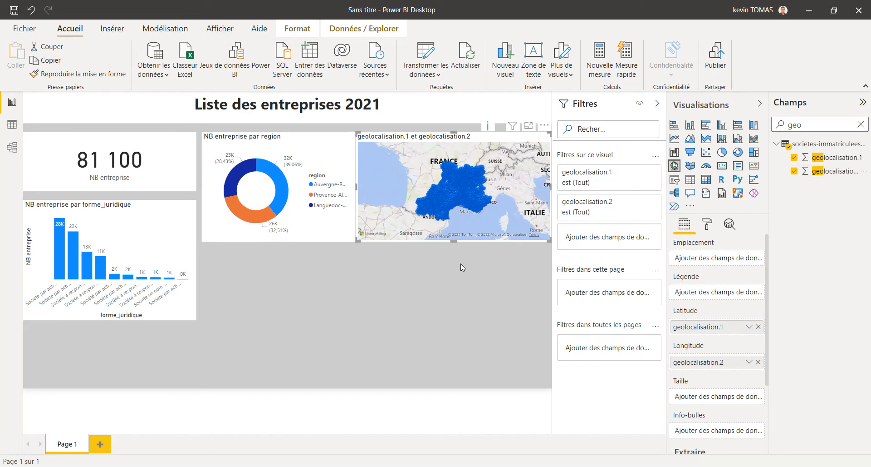
Extend the map down to the page's lower edge and narrow it to leave a small gap beside the donut chart.
left_click_drag(441, 312, 444, 404)
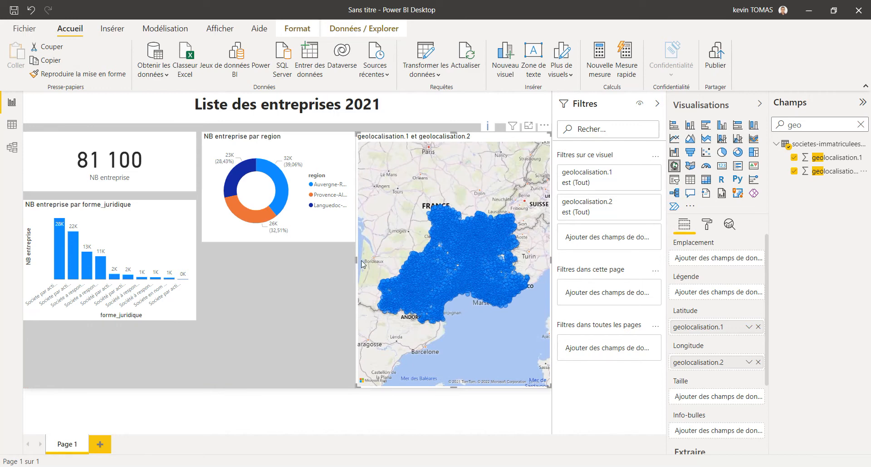
left_click_drag(362, 263, 368, 266)
left_click(284, 303)
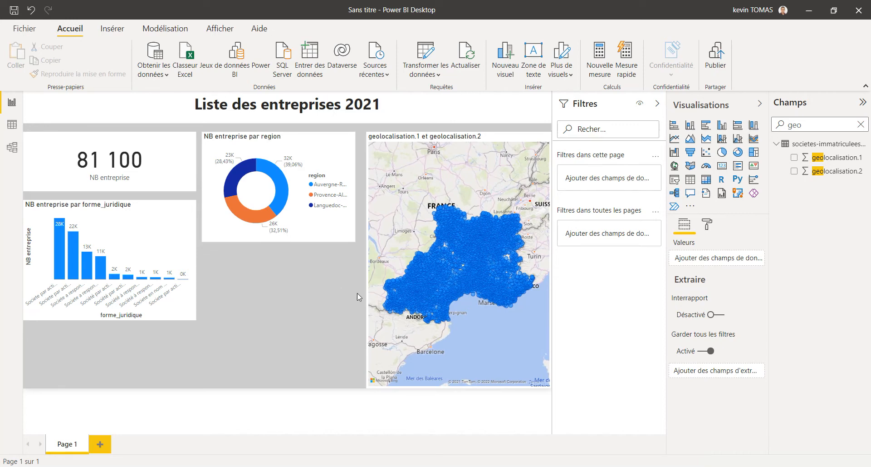
left_click(397, 142)
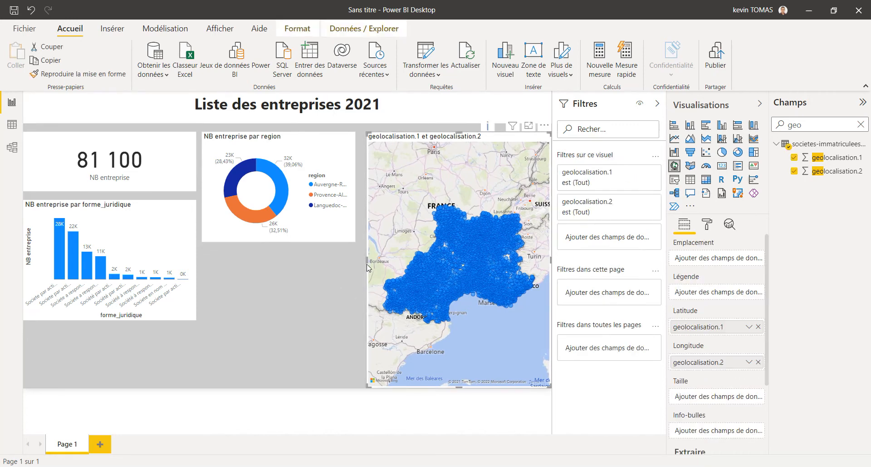
left_click_drag(363, 265, 358, 265)
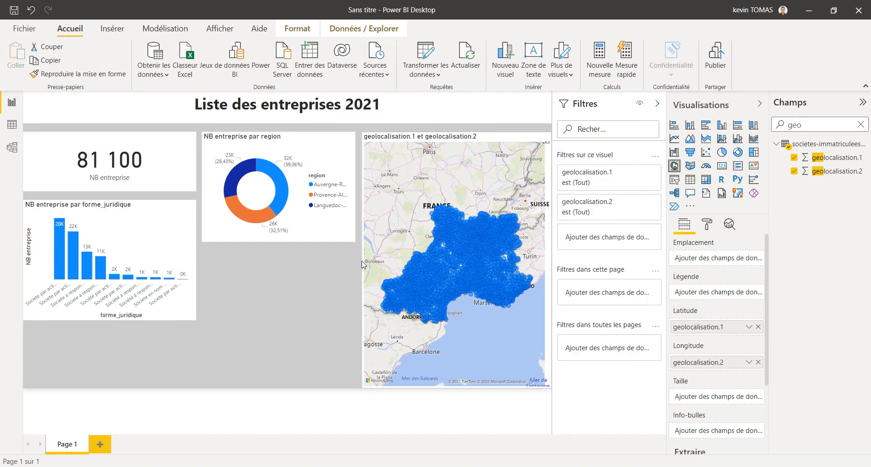
Examine the columns of the companies table in the data view, through to Sections and Sous catégories, and return to the report.
left_click(12, 124)
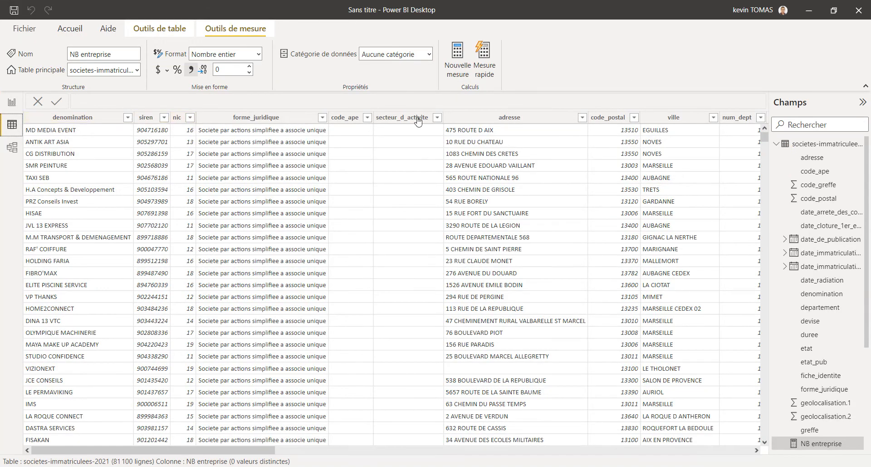
scroll(618, 179, "right", 10)
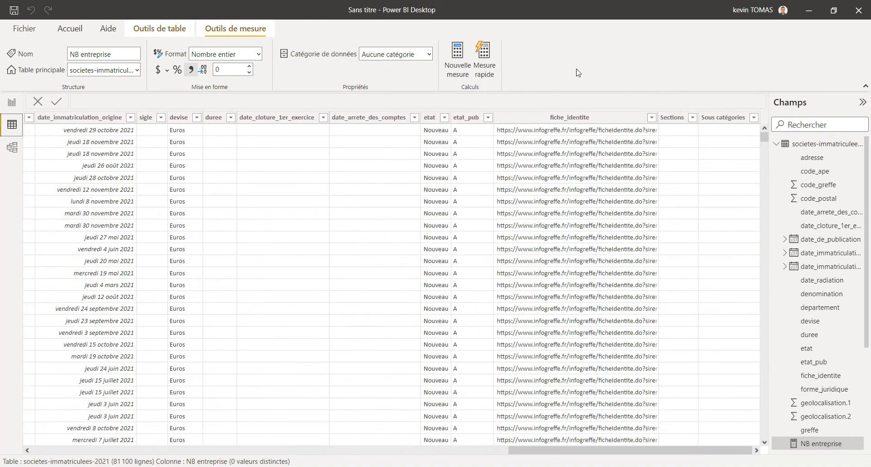
left_click(10, 106)
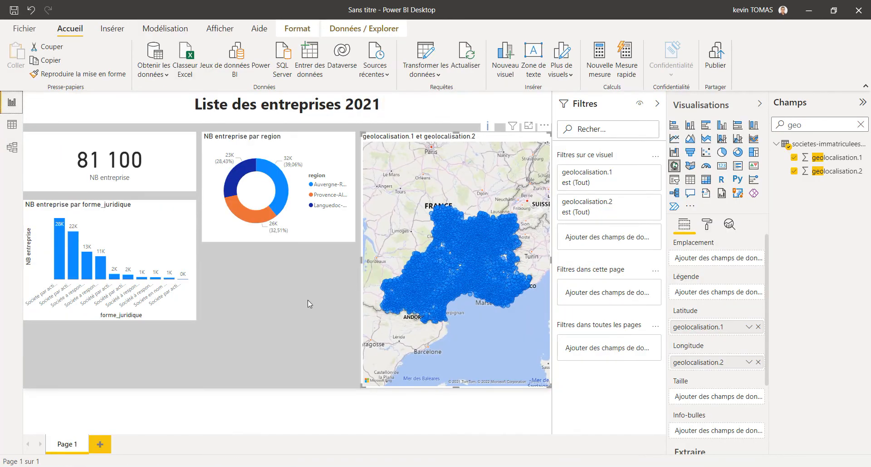
left_click(675, 126)
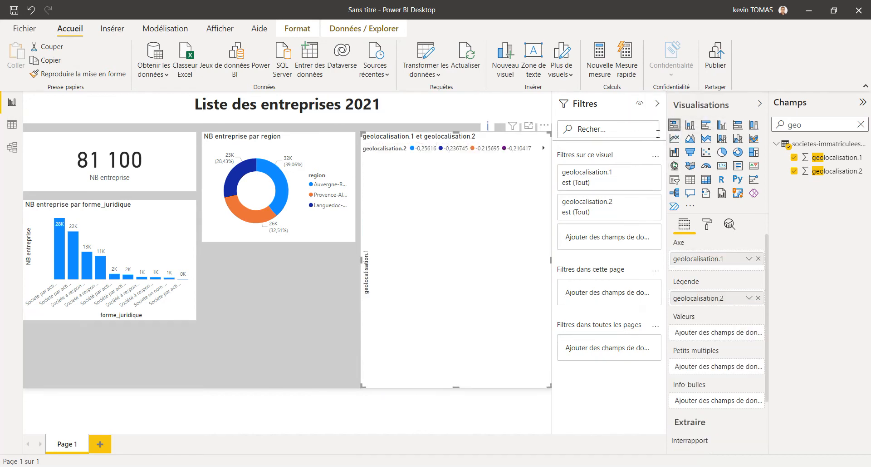
key("ctrl+z")
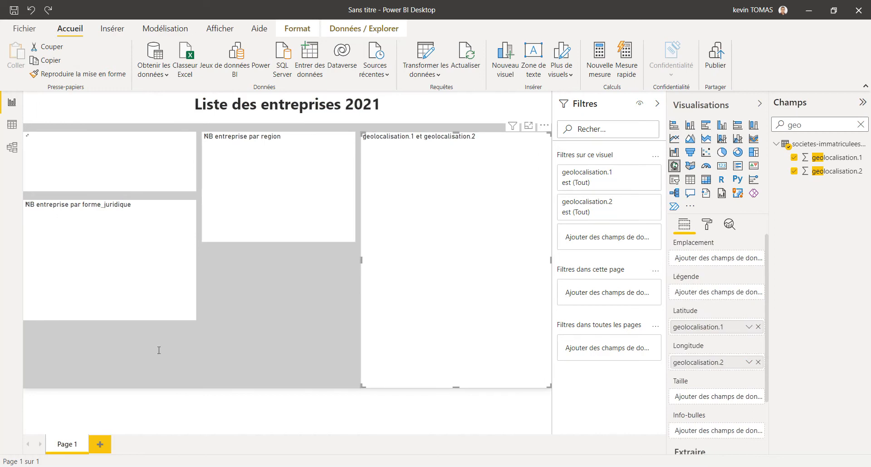
left_click(275, 334)
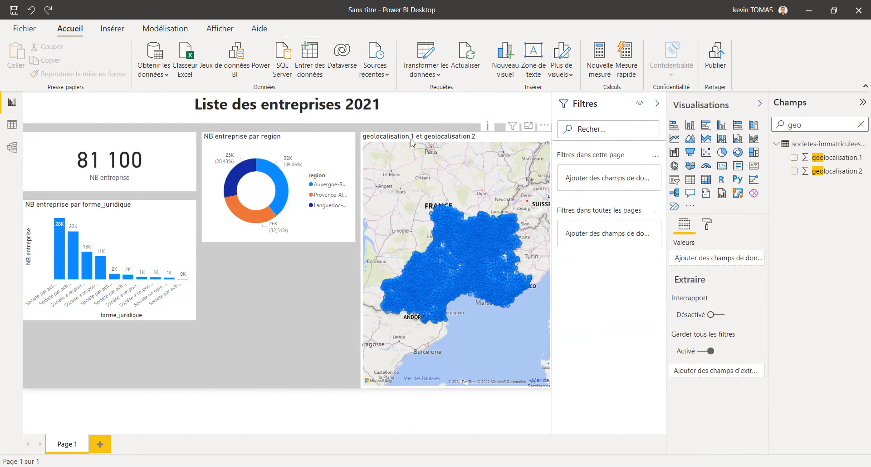
Move the forme_juridique column chart below the donut chart and resize it to the donut's width, reaching the page's lower edge.
left_click(169, 210)
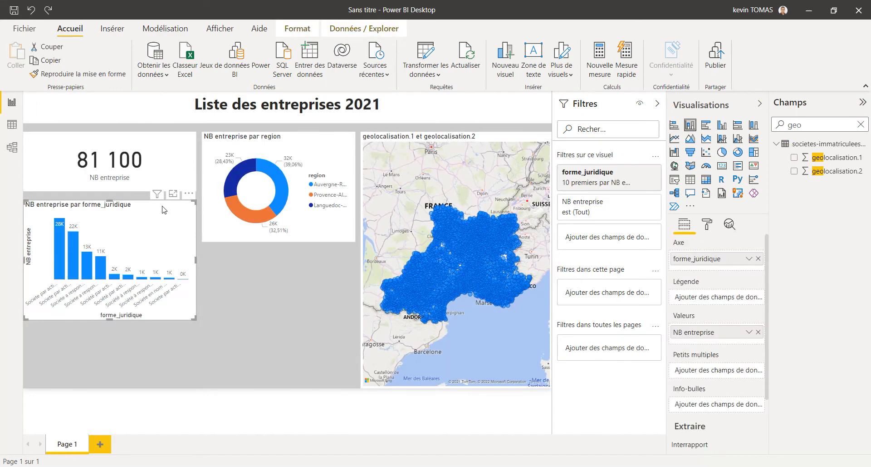
left_click_drag(164, 210, 321, 256)
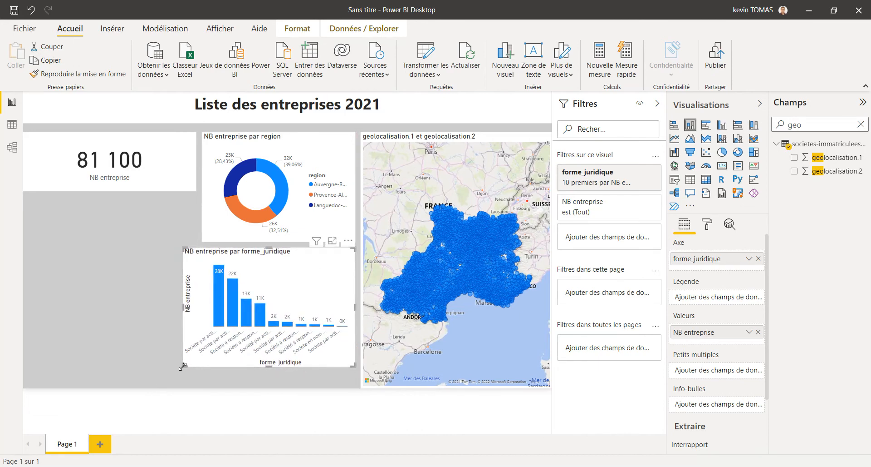
left_click_drag(183, 366, 201, 387)
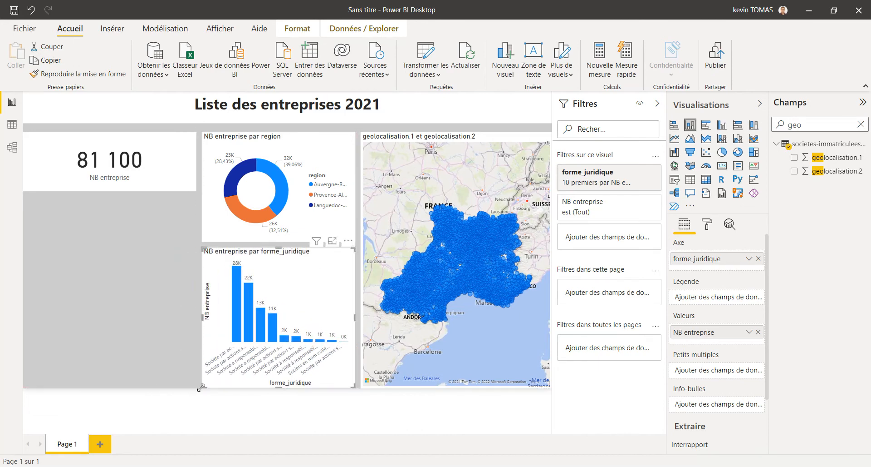
left_click(145, 328)
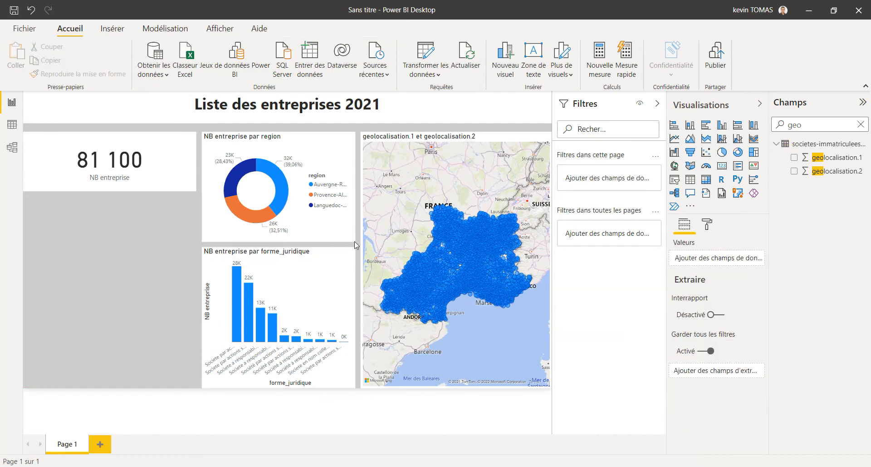
Add a stacked bar chart filling the space below the card, with Sections as the axis and NB entreprise as the values.
left_click(675, 125)
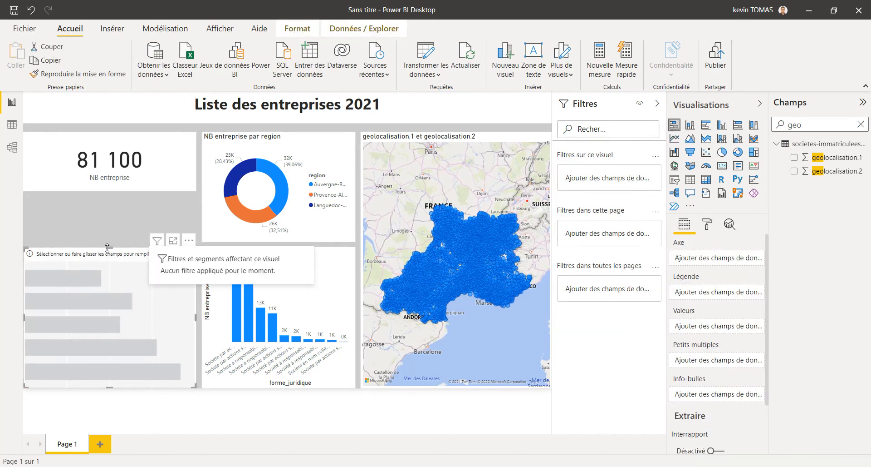
left_click_drag(106, 248, 115, 197)
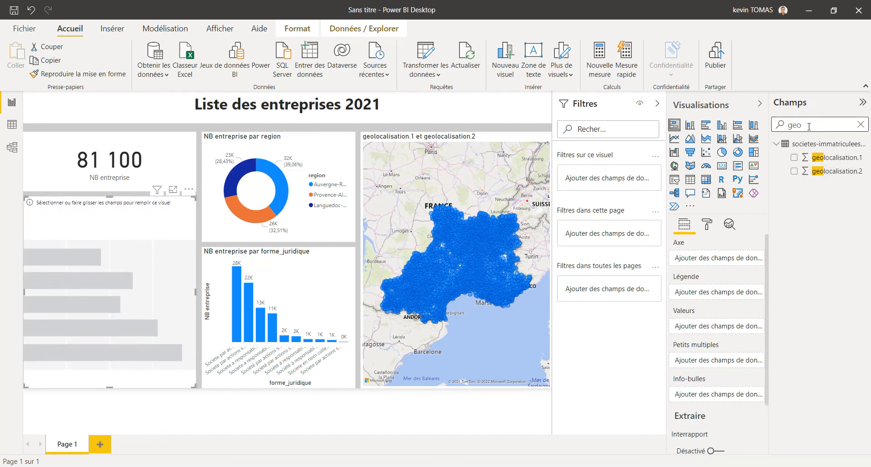
key("ctrl+a")
type("nb")
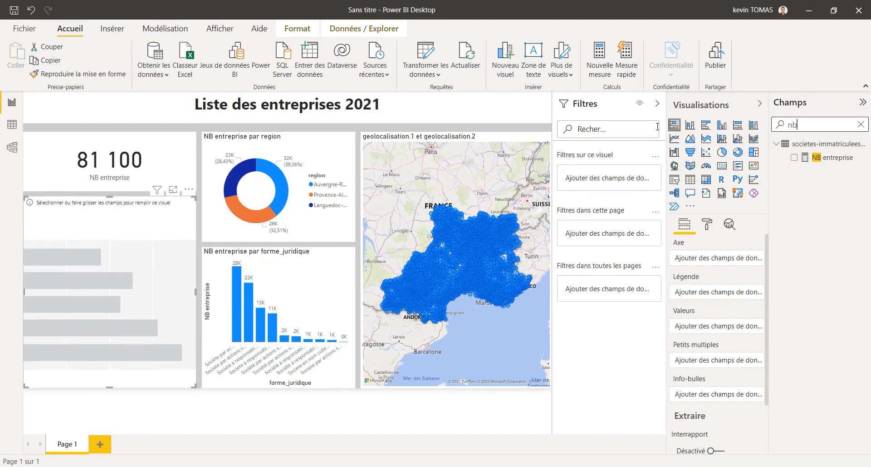
left_click_drag(834, 163, 726, 327)
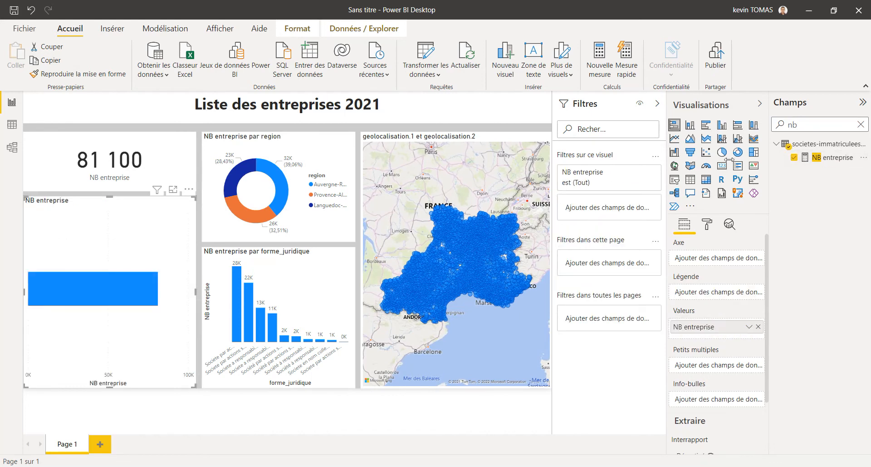
left_click_drag(805, 125, 648, 125)
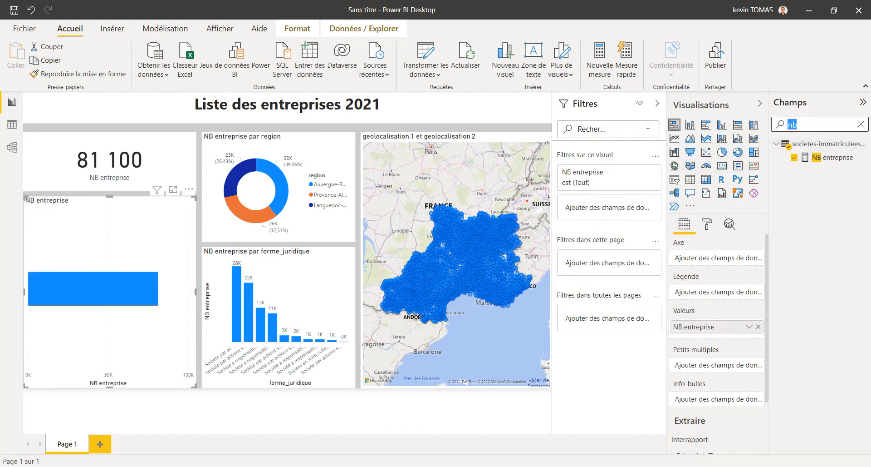
type("sec")
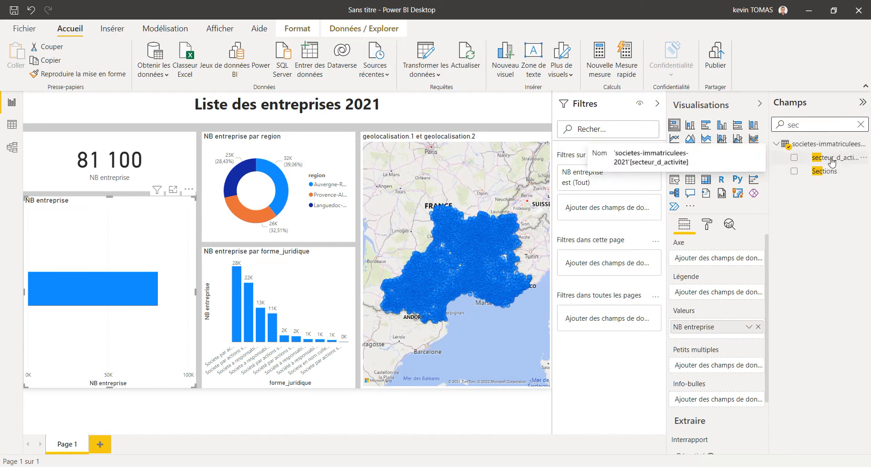
left_click_drag(826, 171, 698, 259)
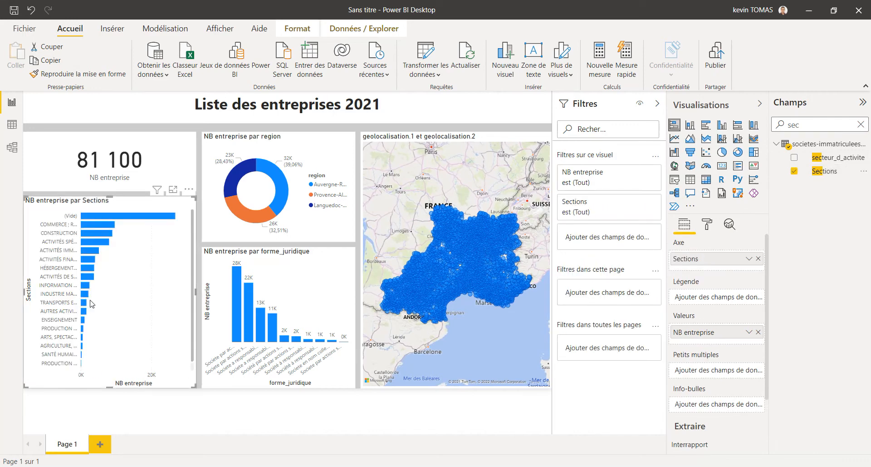
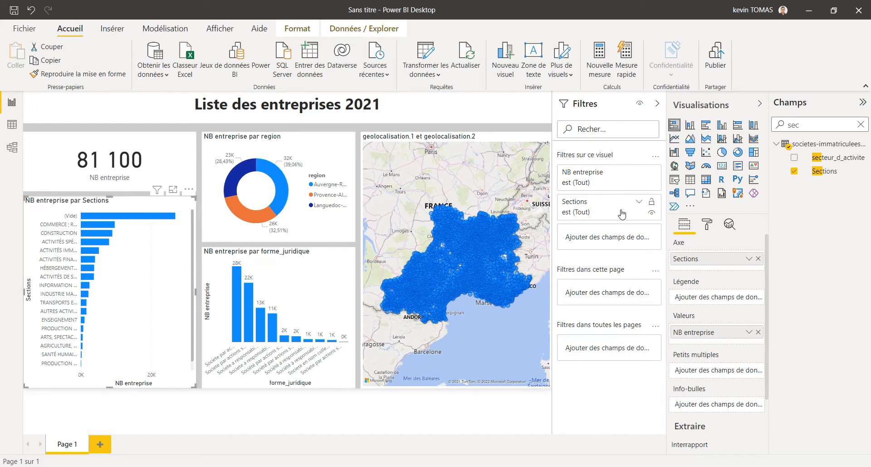
Exclude (Vide) from the bar chart's Sections filter and turn on the chart's data labels.
left_click(638, 202)
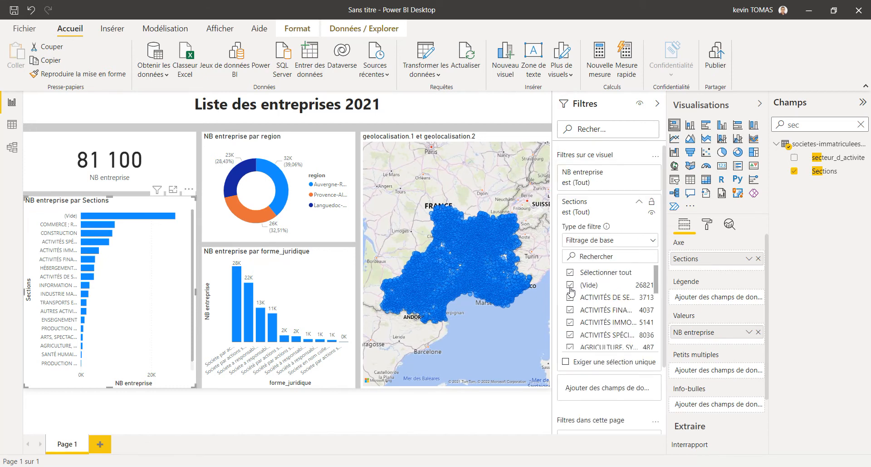
left_click(571, 285)
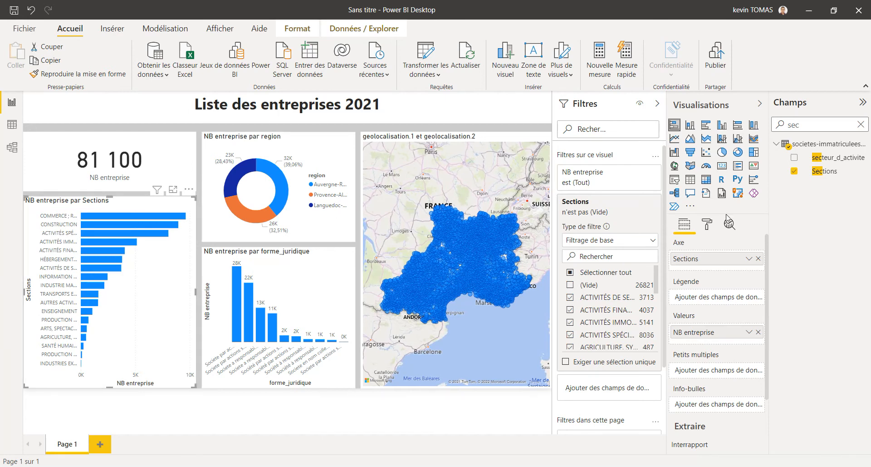
left_click(708, 224)
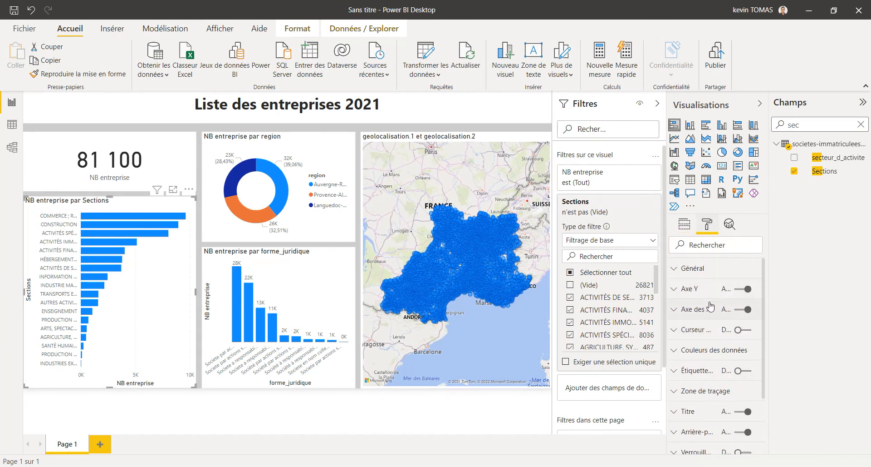
left_click(737, 371)
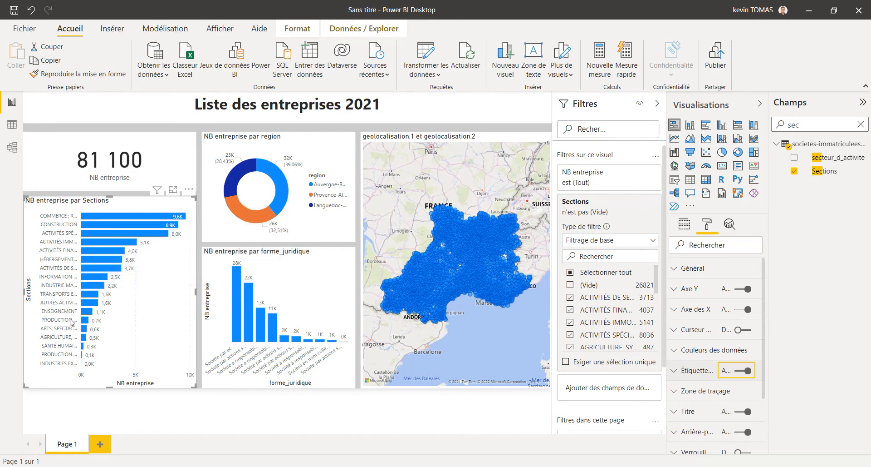
Select CONSTRUCTION in the Sections bar chart and edit its interactions so it filters the region donut and the forme_juridique chart.
left_click(71, 225)
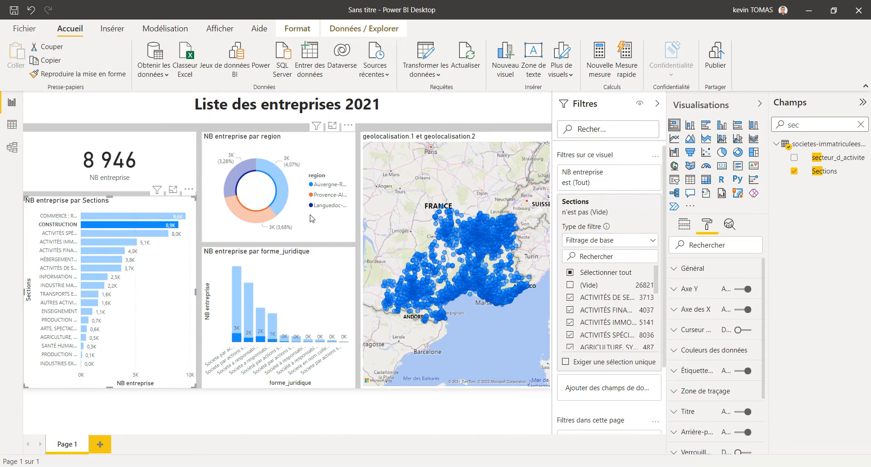
left_click(299, 34)
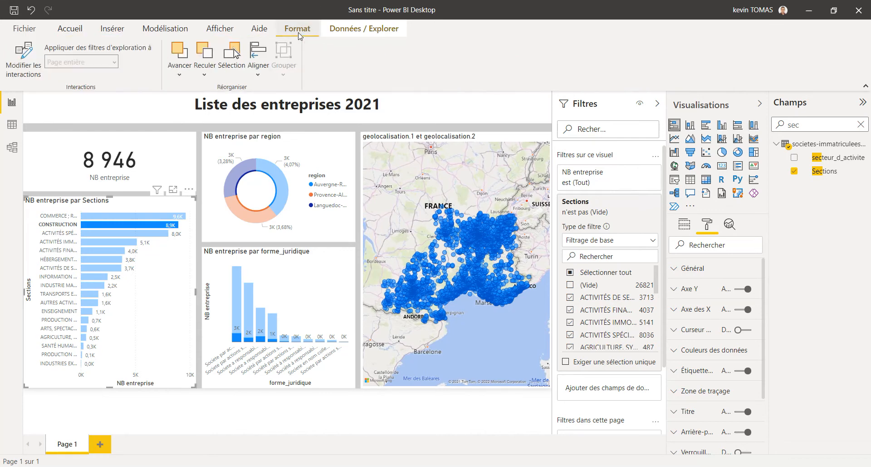
left_click(23, 73)
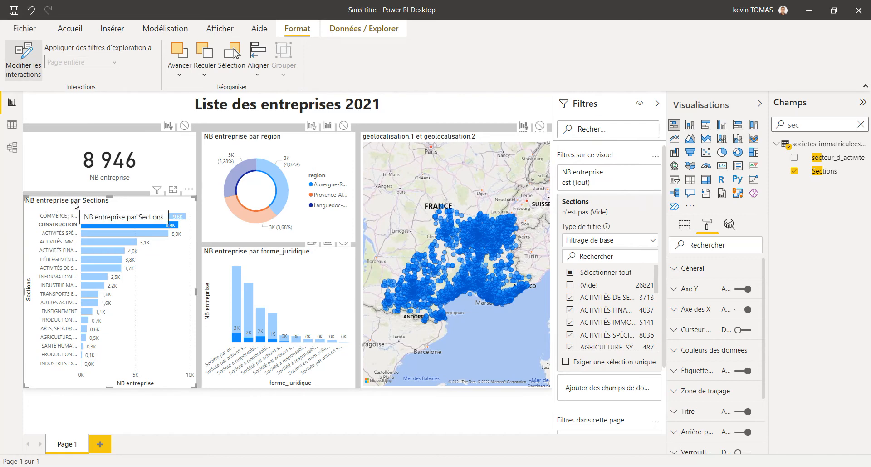
left_click(312, 128)
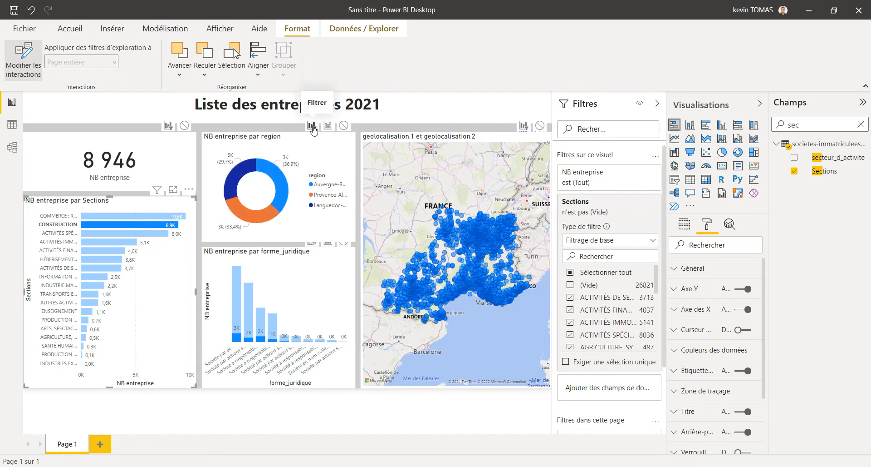
left_click(312, 242)
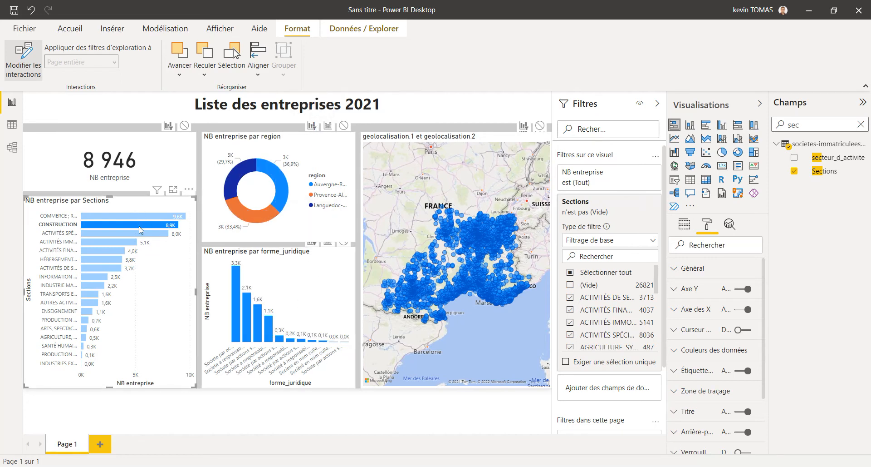
Test the Sections chart's filtering by selecting the INDUSTRIE MANUFACTURIÈRE, AGRICULTURE and CONSTRUCTION bars in turn.
left_click(102, 286)
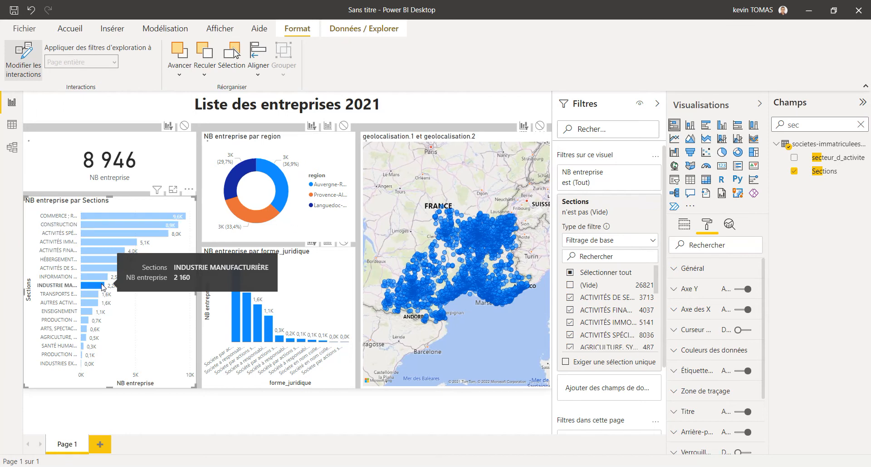
left_click(85, 338)
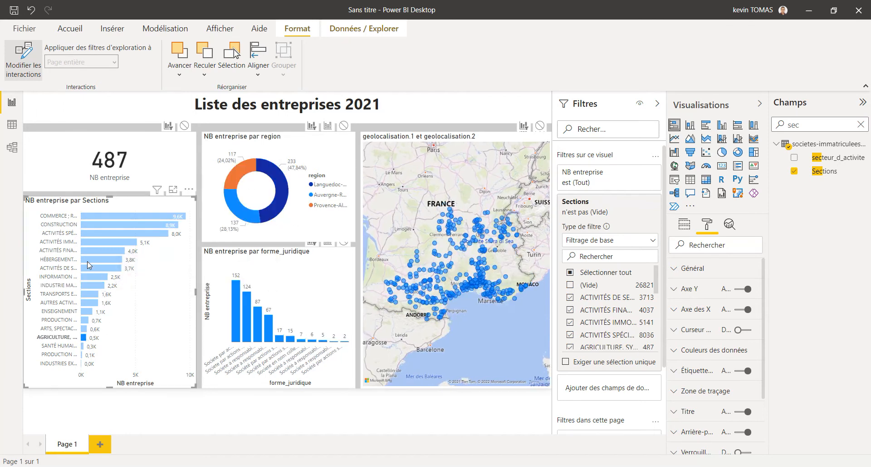
left_click(94, 227)
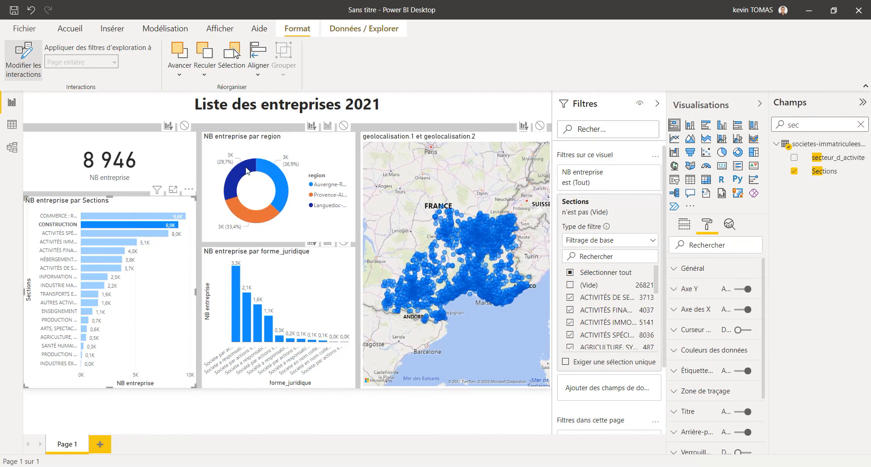
Select the Auvergne slice and set the region donut's interactions to filter the Sections and forme_juridique charts.
left_click(281, 183)
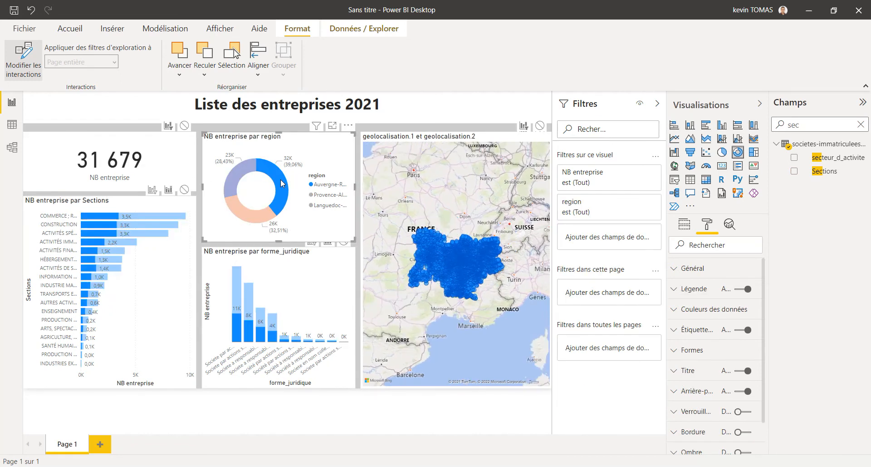
mouse_move(282, 183)
left_mouse_down()
mouse_move(160, 220)
mouse_move(284, 166)
mouse_move(282, 185)
left_mouse_up()
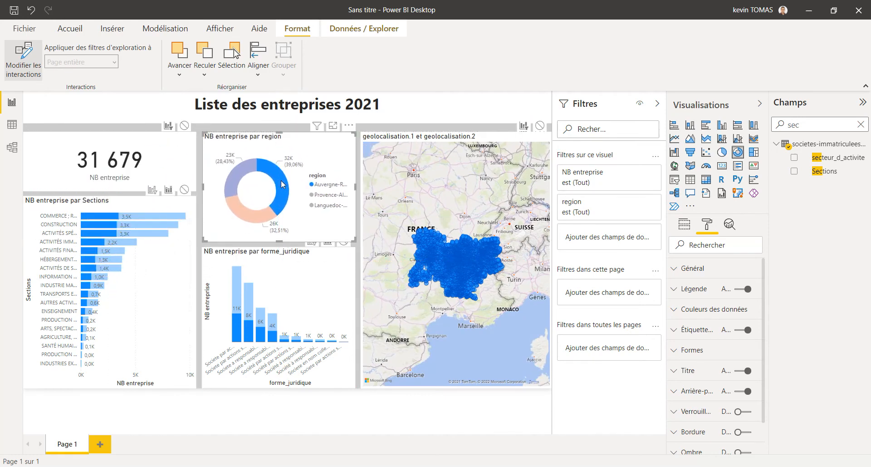
left_click(153, 190)
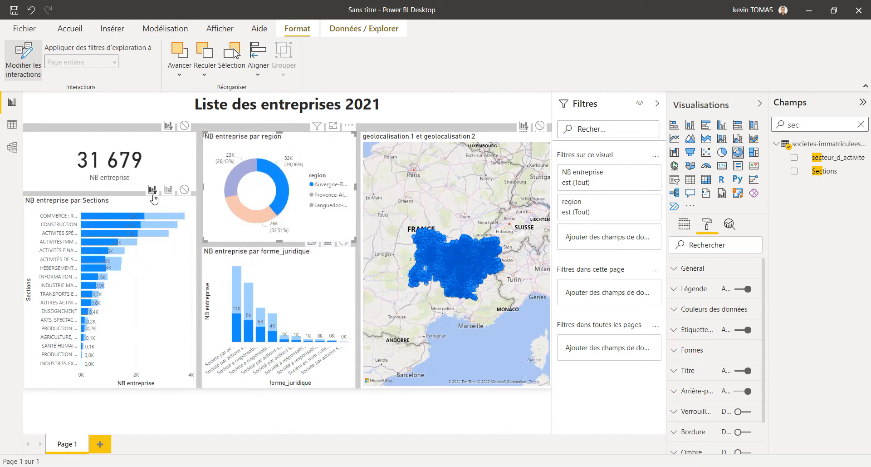
left_click(312, 244)
Set the forme_juridique chart's interactions to filter the Sections chart and region donut, stop editing interactions, and clear the selected column.
left_click(274, 328)
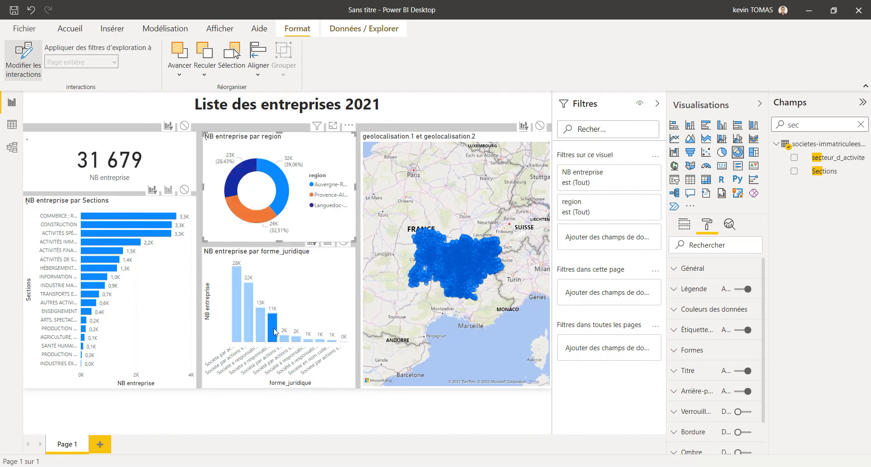
left_click(317, 124)
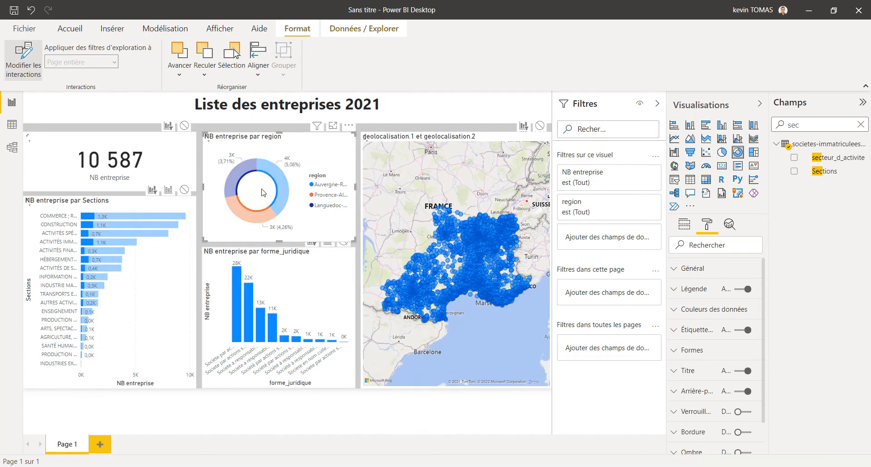
left_click(251, 303)
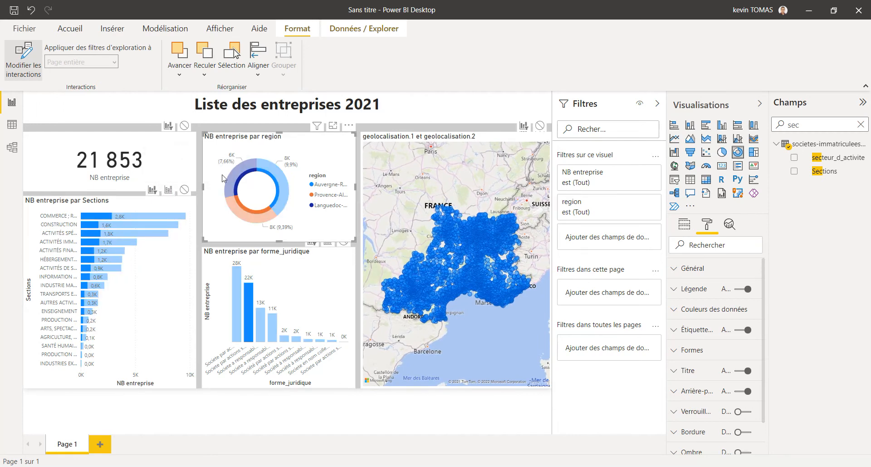
left_click(256, 331)
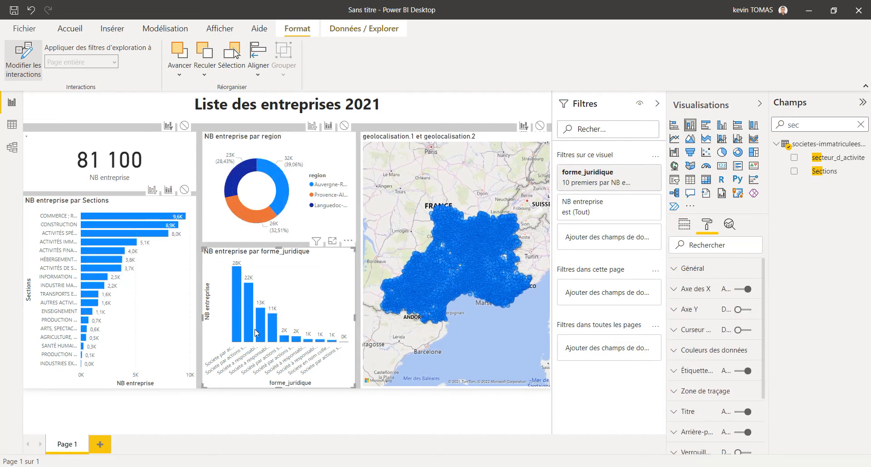
left_click(249, 329)
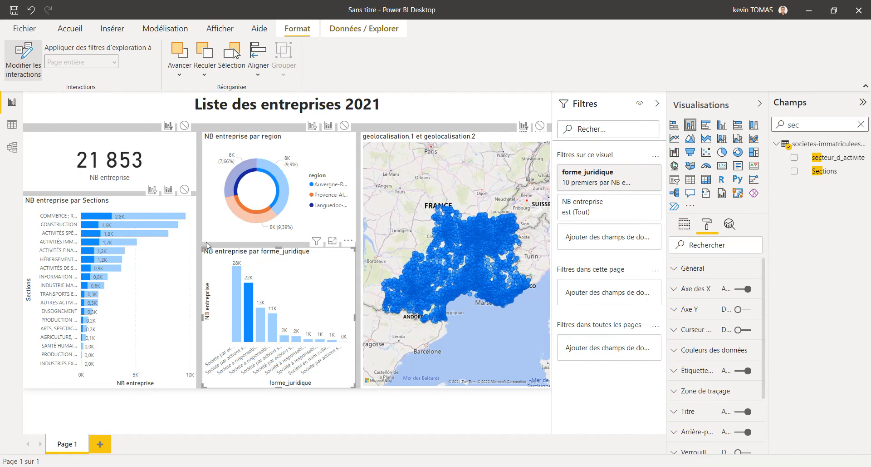
left_click(151, 190)
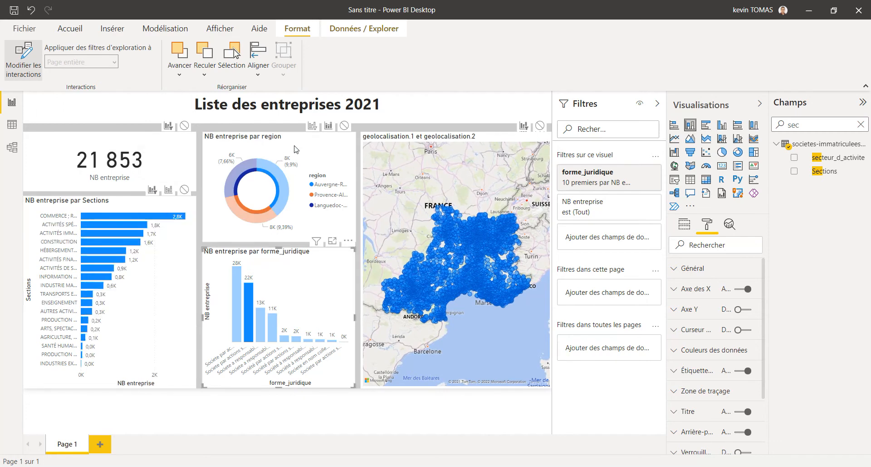
left_click(312, 125)
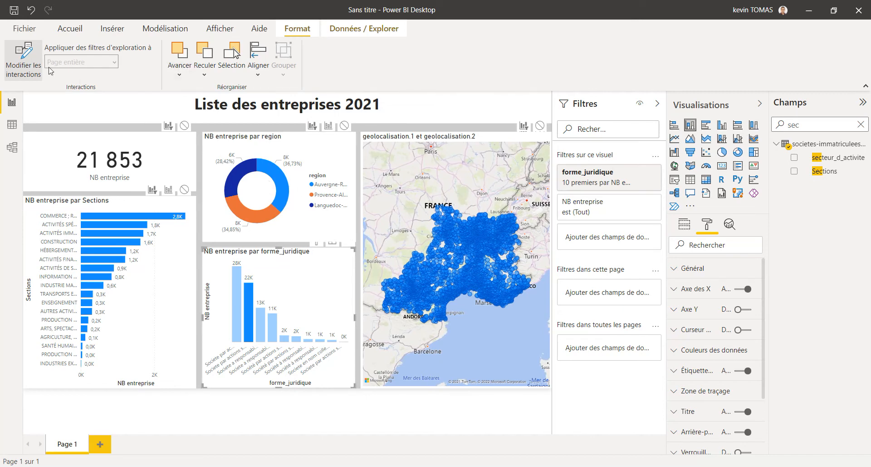
left_click(28, 63)
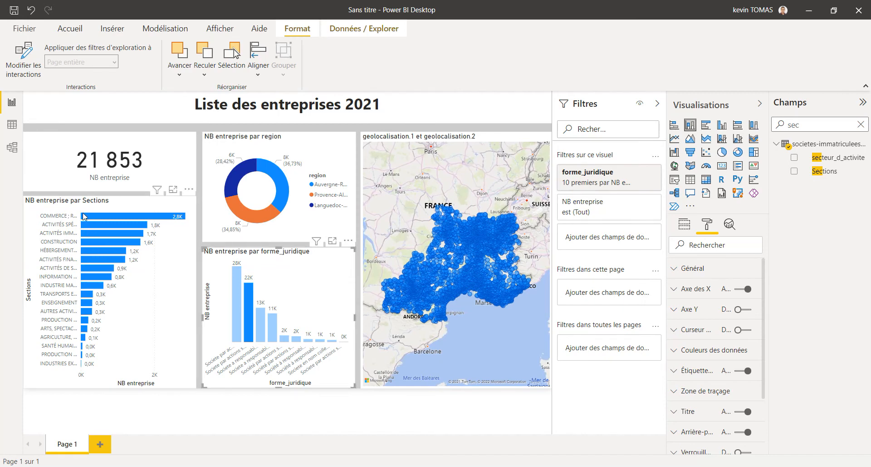
left_click(247, 299)
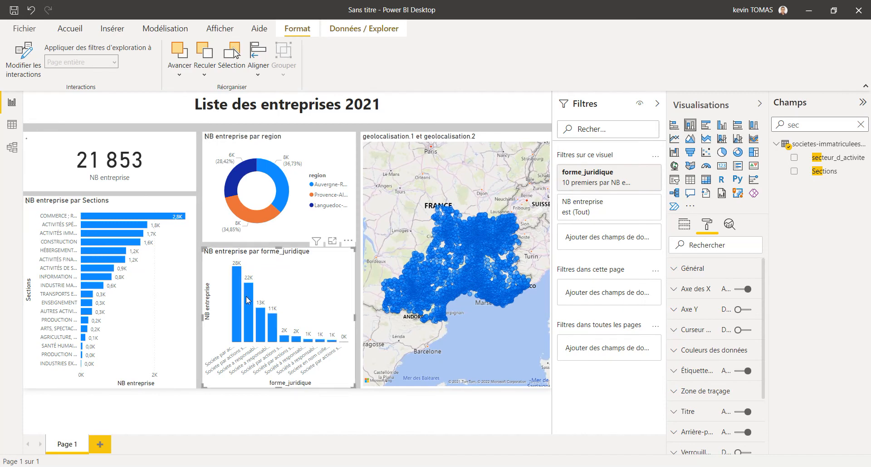
Cross-filter the page by combining the CONSTRUCTION section, the Provence region and the sixth legal form in the column chart.
left_click(53, 217)
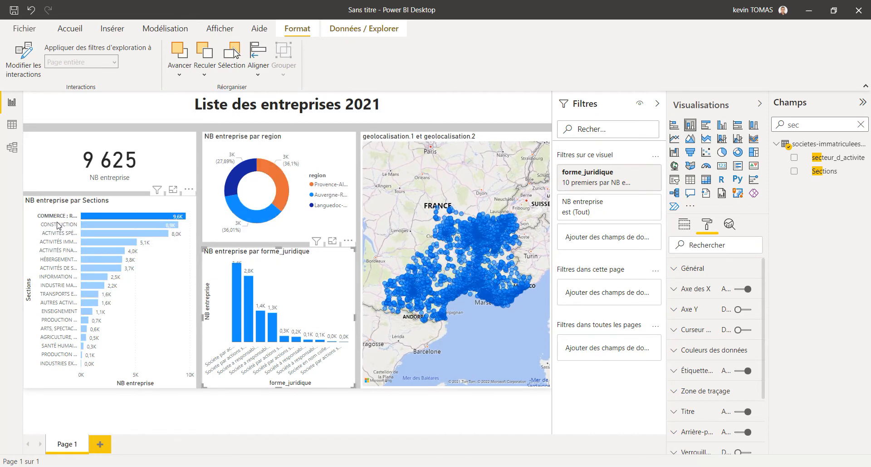
left_click(58, 224)
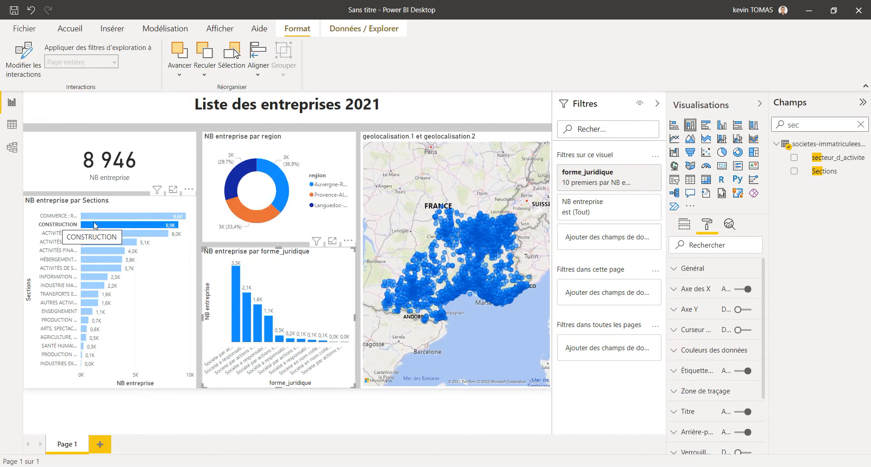
left_click(333, 199, "ctrl")
left_click(334, 199, "ctrl")
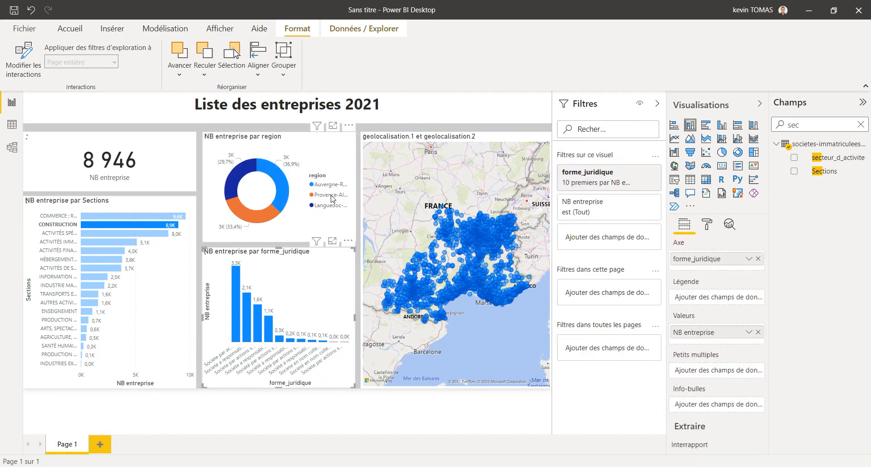
left_click(333, 199)
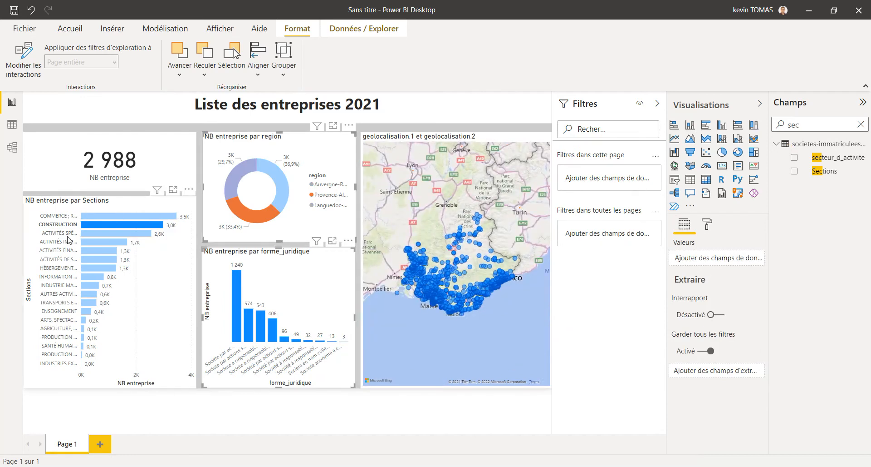
mouse_move(237, 203)
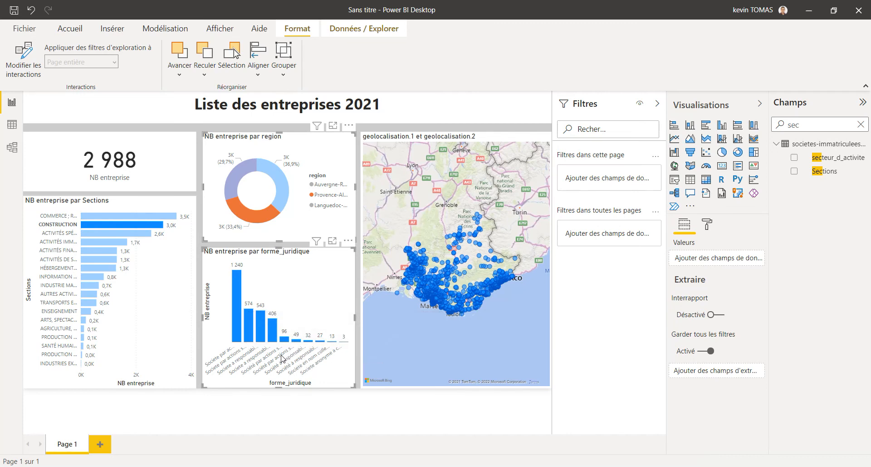
left_click(282, 358)
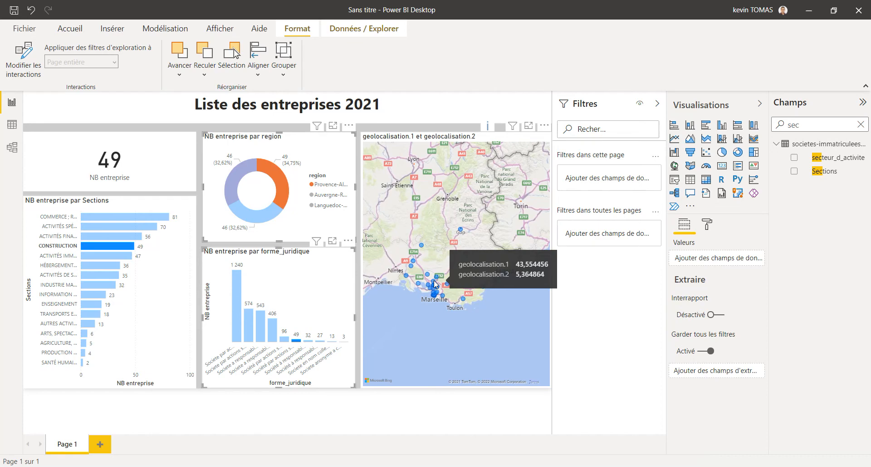
Find the denomination field and add it to the map's tooltips.
left_click(482, 135)
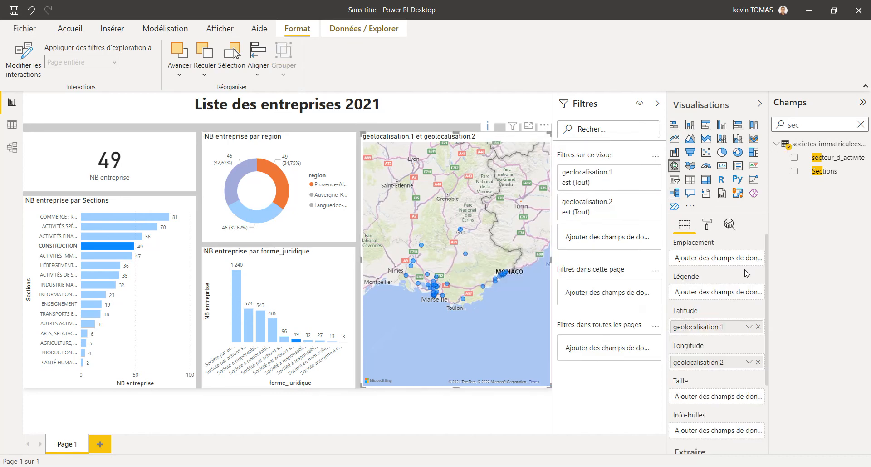
scroll(721, 372, "down", 2)
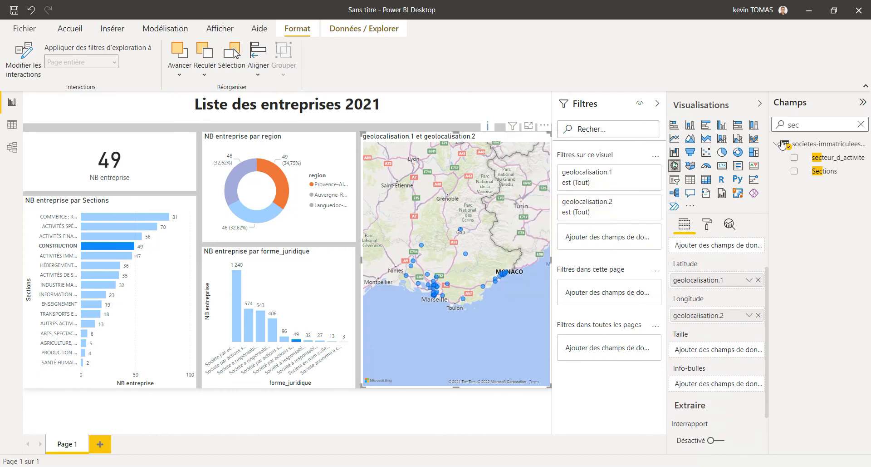
left_click_drag(801, 124, 545, 108)
type("deno")
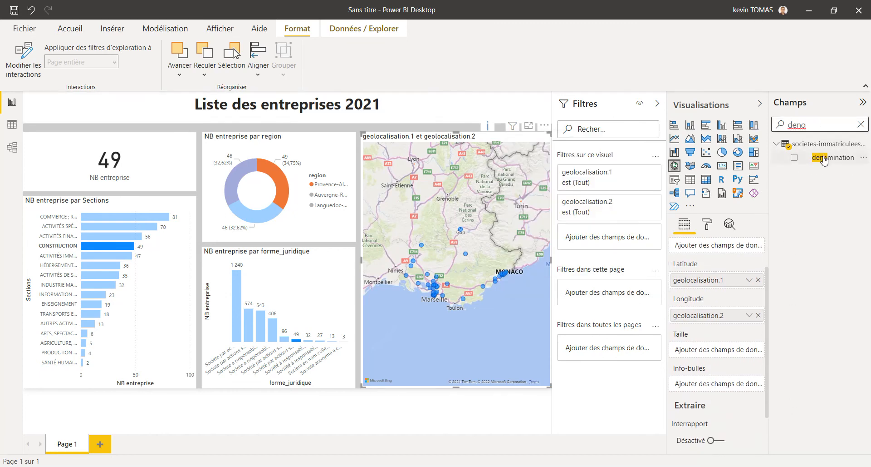
left_click_drag(824, 157, 692, 385)
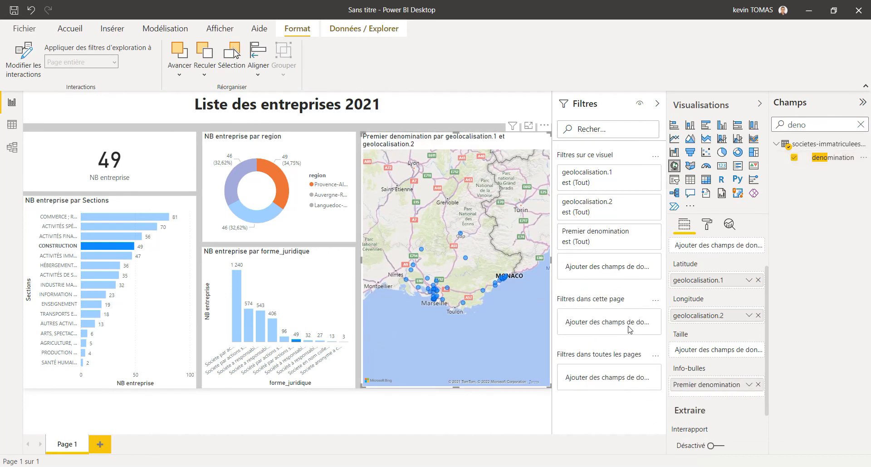
Rename the map's tooltip field to denomination and check the tooltips of some map points.
double_click(701, 392)
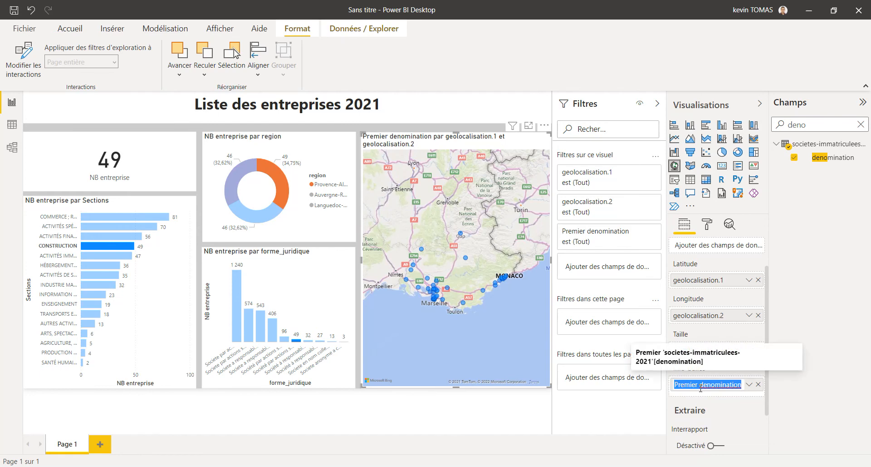
left_click(701, 388)
key("BackSpace")
key("BackSpace")
key("BackSpace")
key("BackSpace")
key("BackSpace")
key("BackSpace")
key("BackSpace")
key("BackSpace")
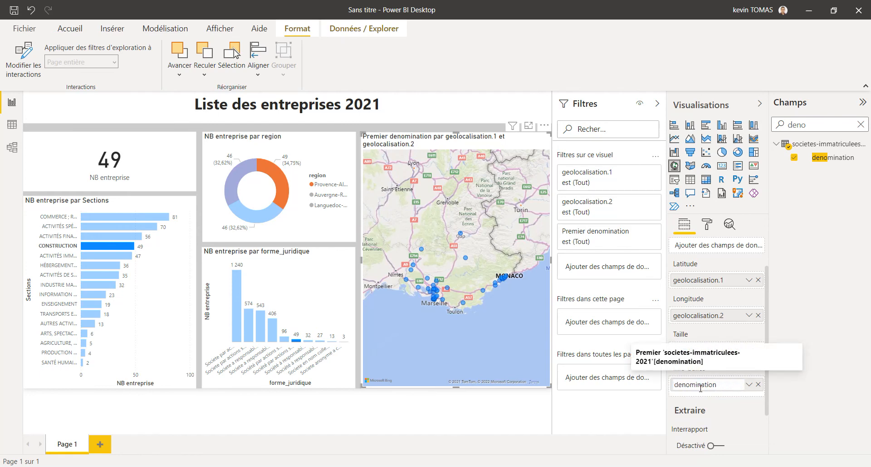
key("Return")
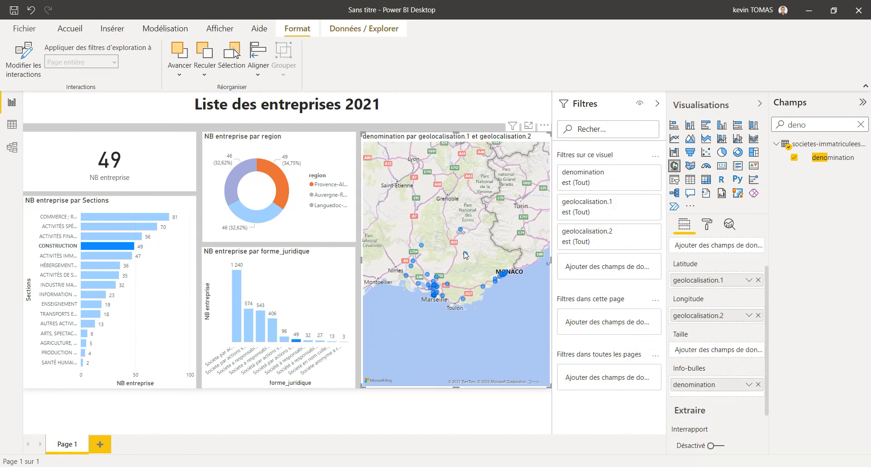
mouse_move(466, 256)
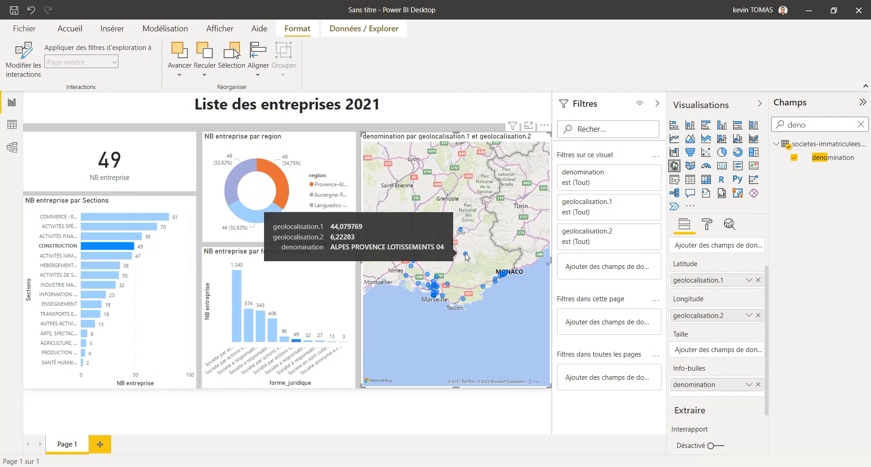
mouse_move(436, 282)
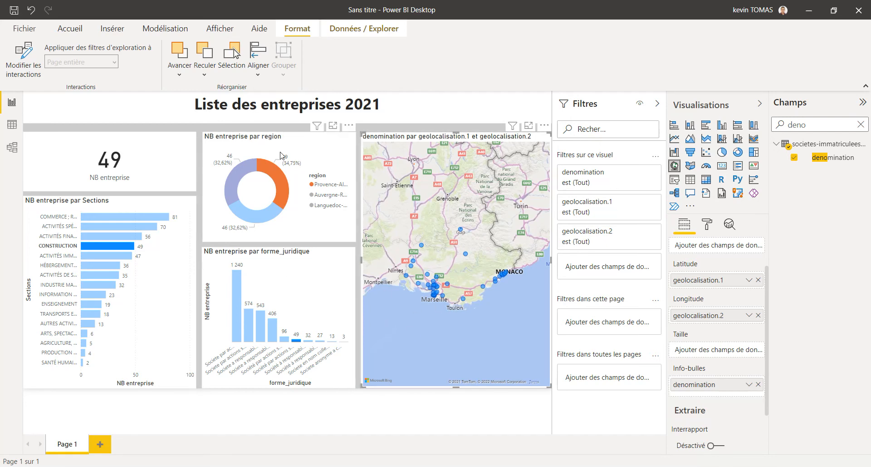
Add a second report page with an empty table visual stretched across the full width of the page's lower part.
left_click(103, 446)
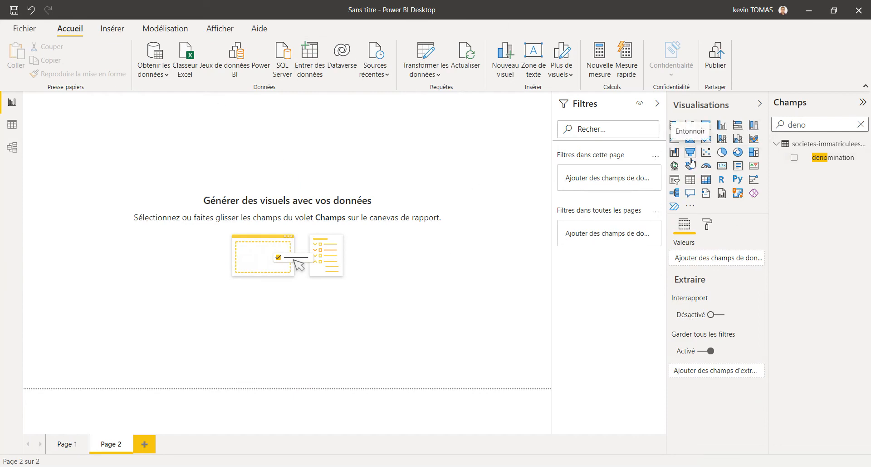
left_click(690, 179)
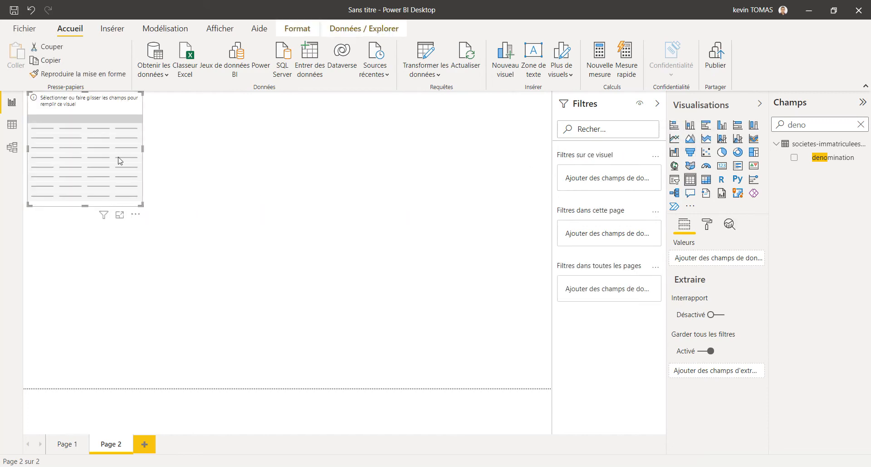
left_click_drag(114, 168, 110, 349)
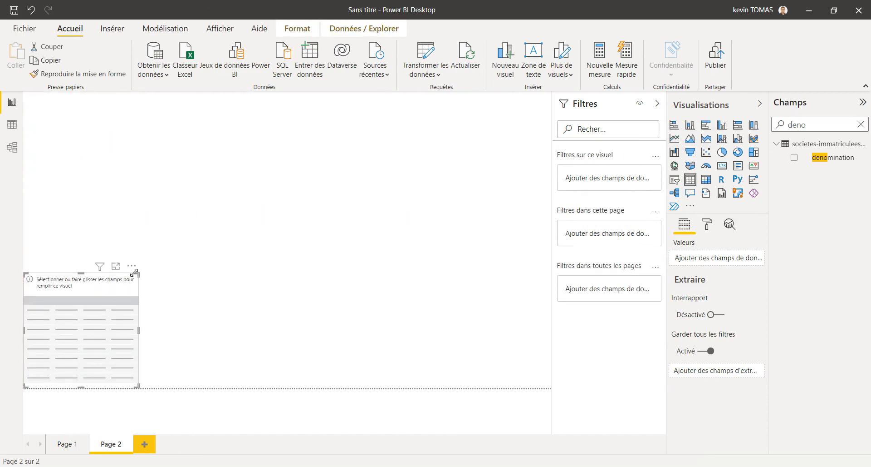
left_click_drag(135, 271, 548, 173)
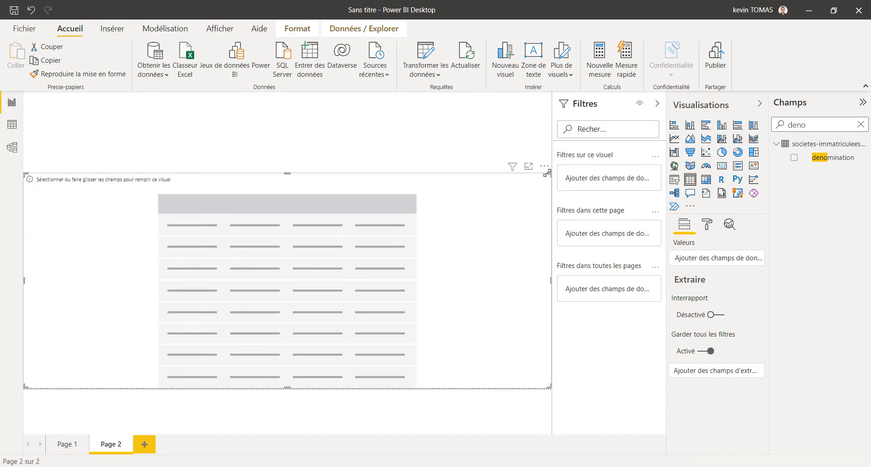
Add a card showing NB entreprise and shrink it into the upper-left corner of the page, above the table.
left_click(472, 113)
left_click(724, 165)
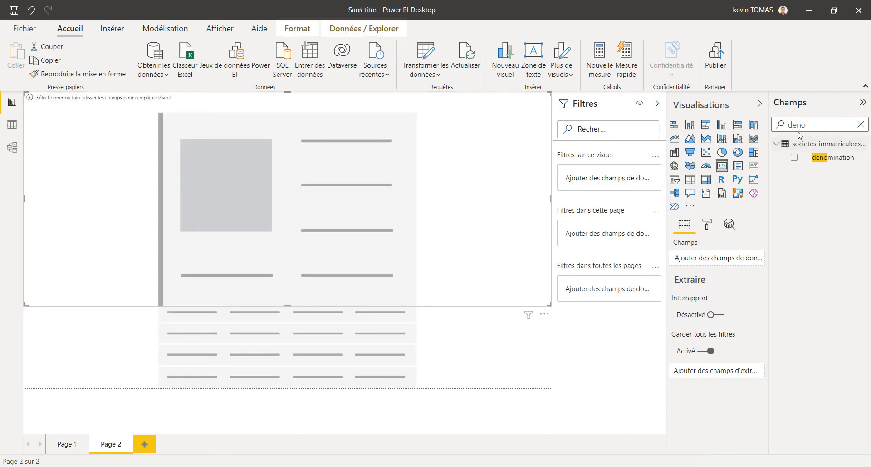
left_click_drag(807, 124, 656, 117)
type("nb")
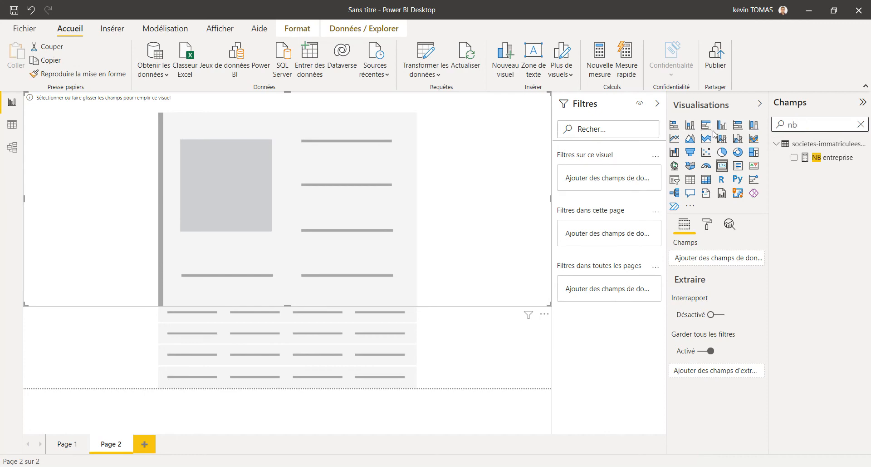
left_click_drag(824, 157, 729, 259)
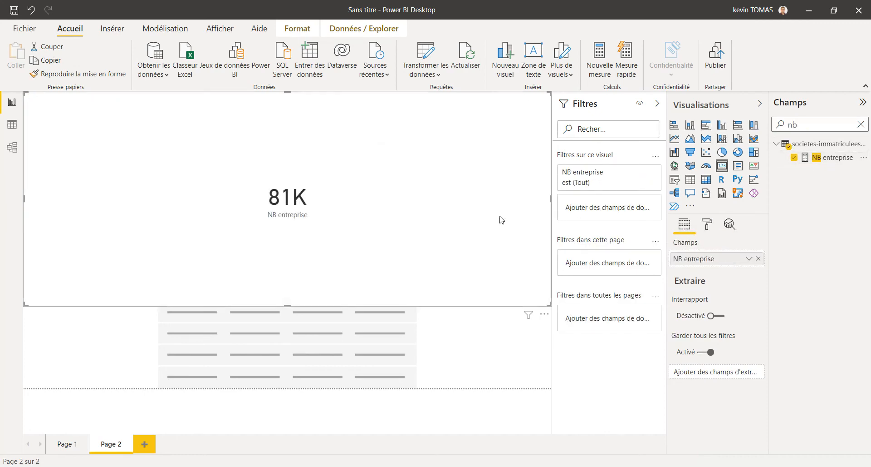
left_click_drag(549, 304, 157, 152)
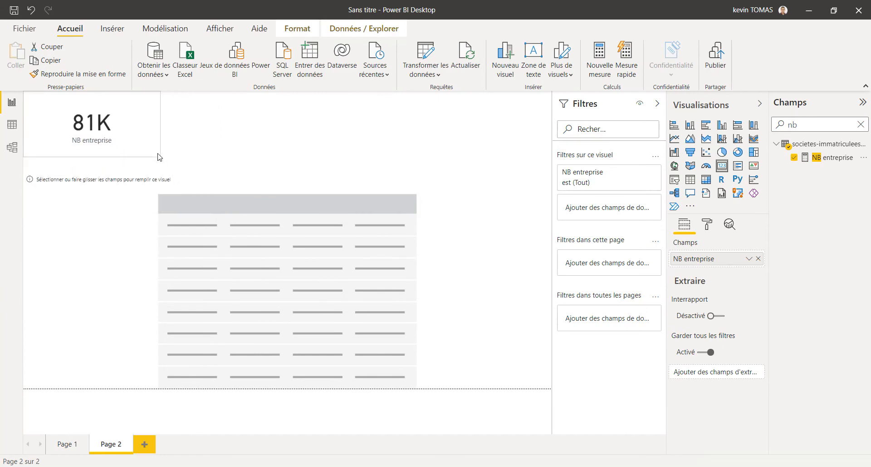
Set the display units of the NB entreprise card's data label to Aucun.
left_click(708, 225)
left_click(693, 289)
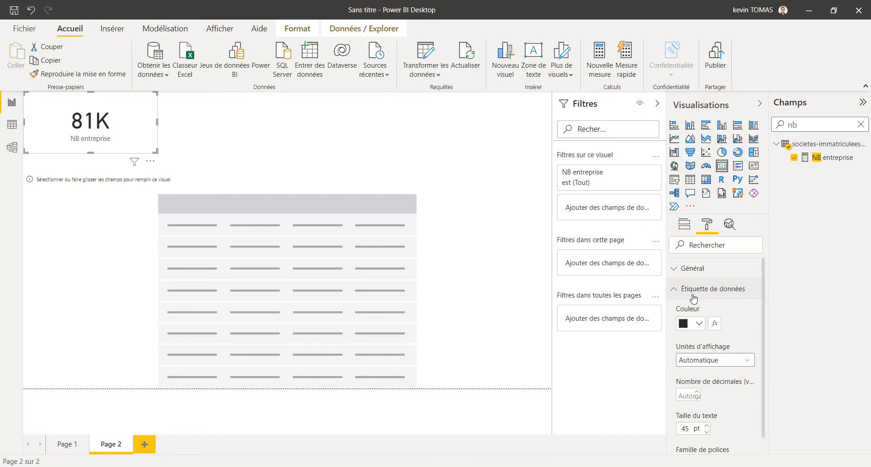
left_click(704, 360)
left_click(698, 385)
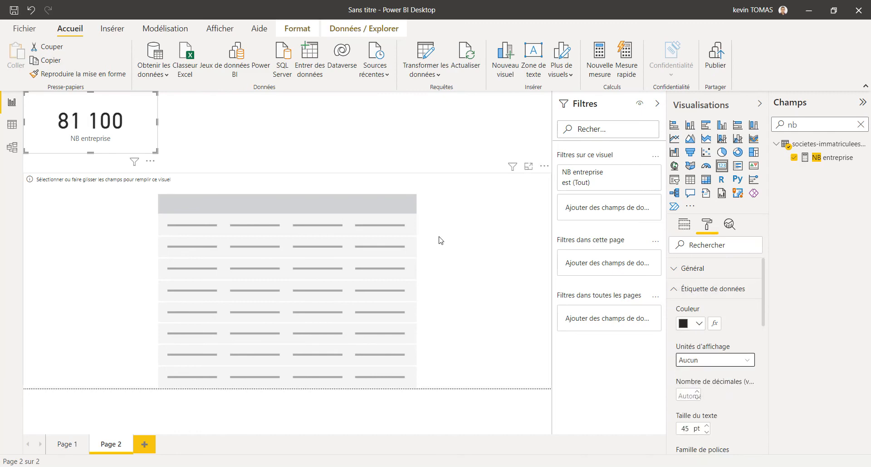
Find the denomination field and add it as the first column of the empty table.
left_click(426, 189)
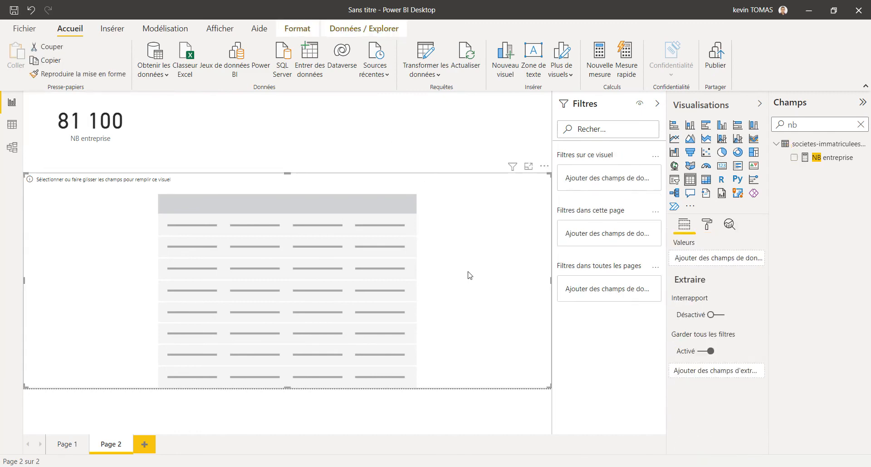
left_click_drag(806, 125, 732, 127)
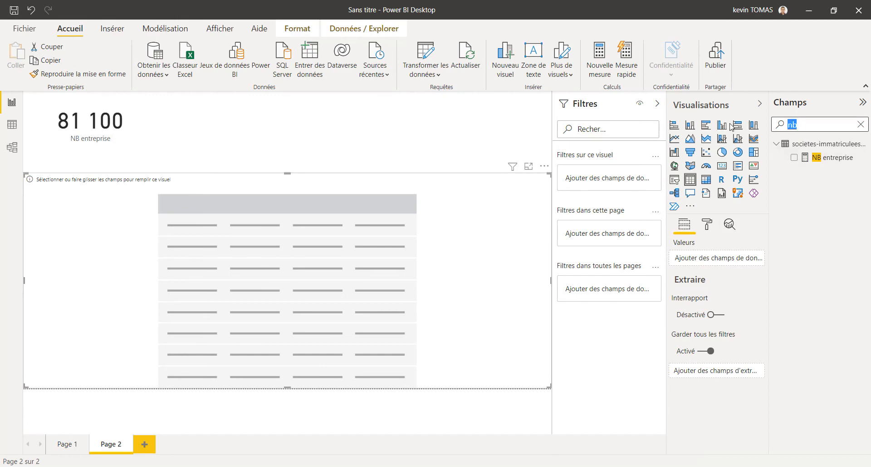
key("BackSpace")
type("de")
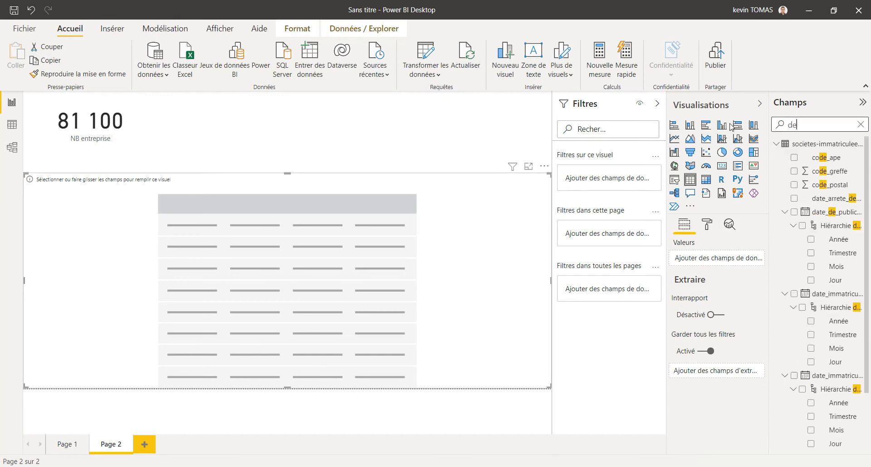
type("no")
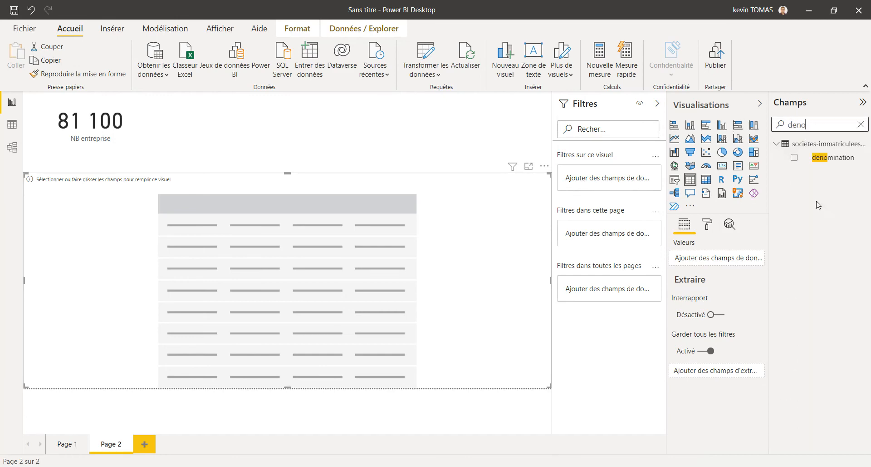
left_click_drag(831, 157, 714, 260)
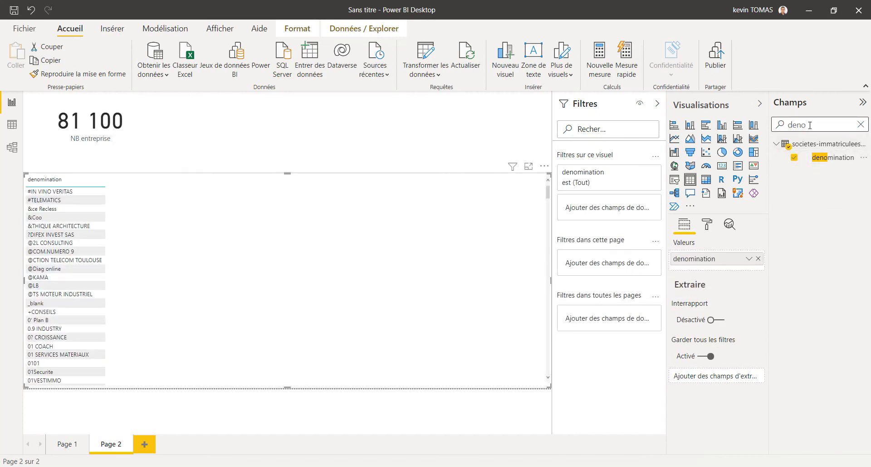
Add the siren field to the table after denomination and set it to Ne pas résumer.
left_click_drag(811, 125, 673, 114)
type("sire")
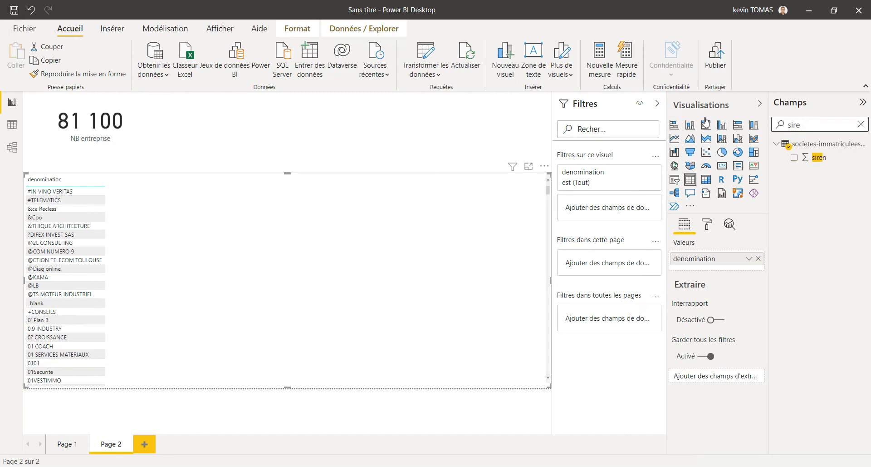
left_click_drag(818, 160, 689, 272)
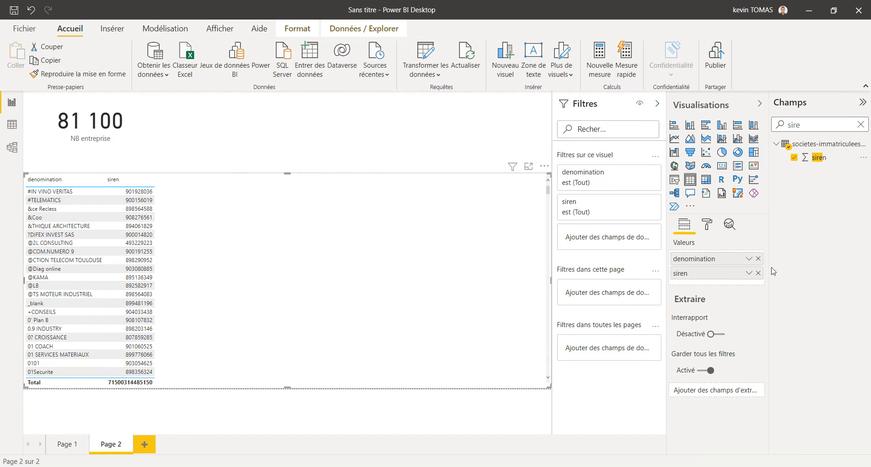
left_click(750, 273)
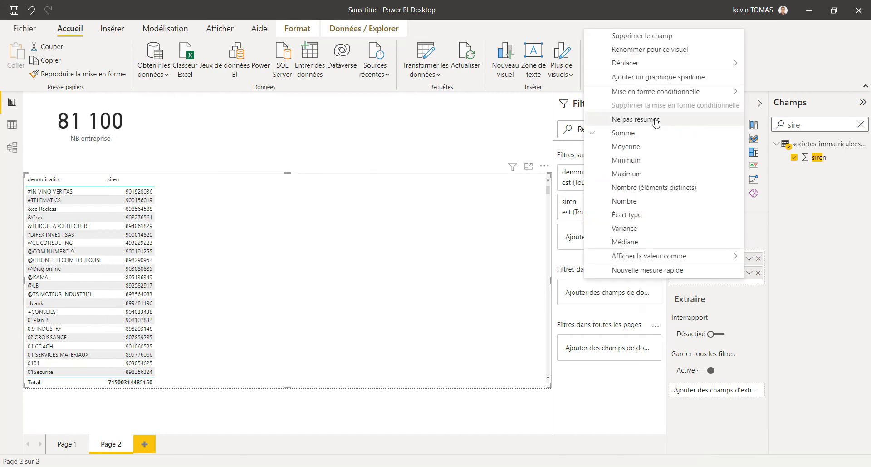
left_click(627, 121)
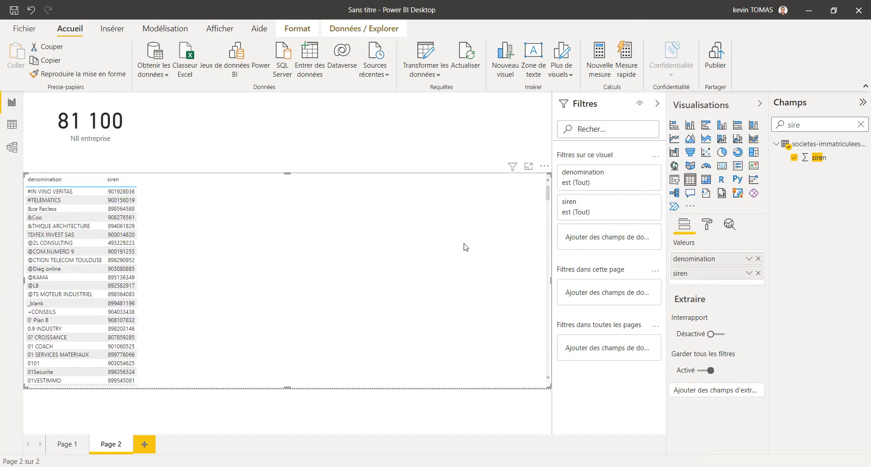
Find the Sous catégories field and add it to the table after siren.
double_click(794, 124)
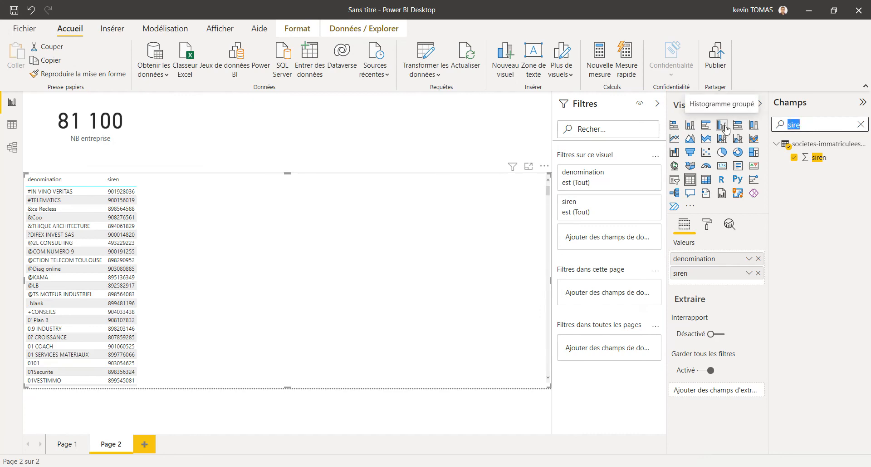
type("sous")
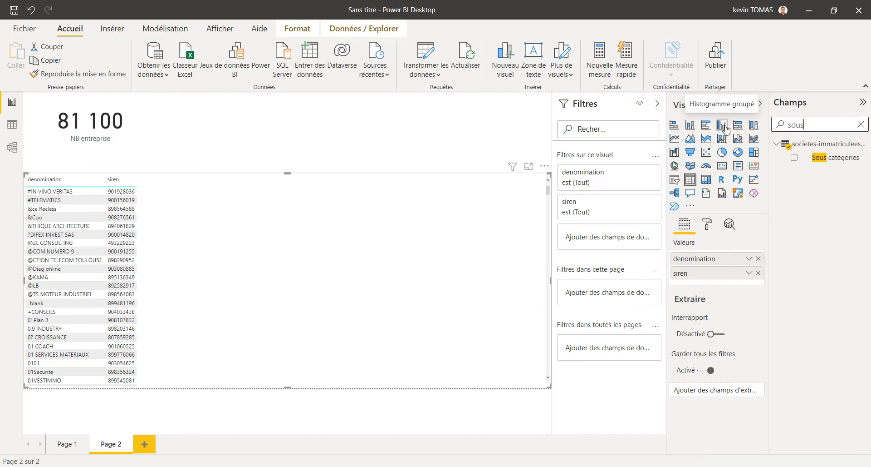
left_click_drag(841, 158, 659, 282)
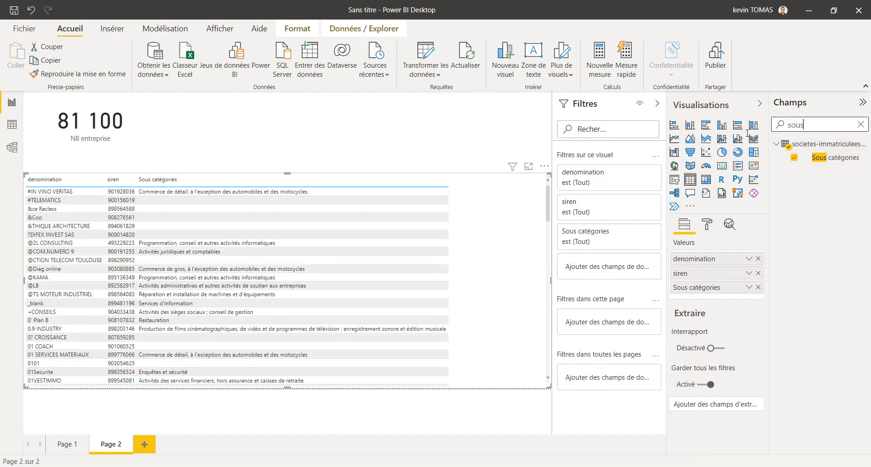
double_click(798, 124)
type("in")
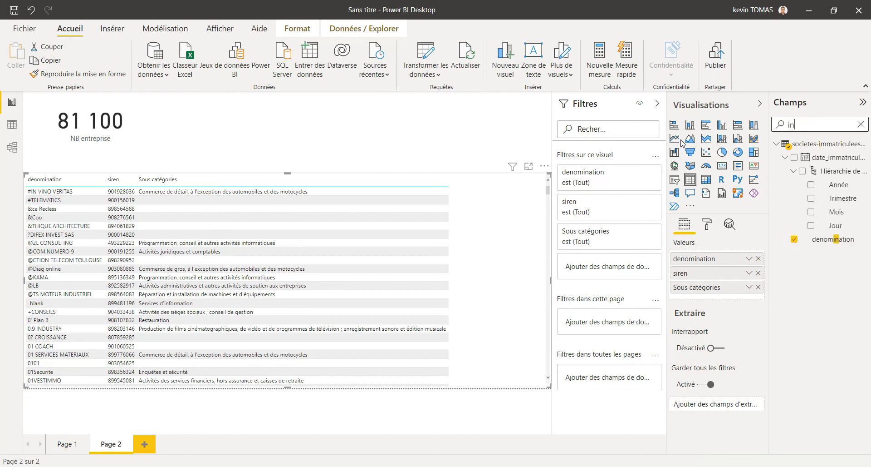
key("BackSpace")
key("BackSpace")
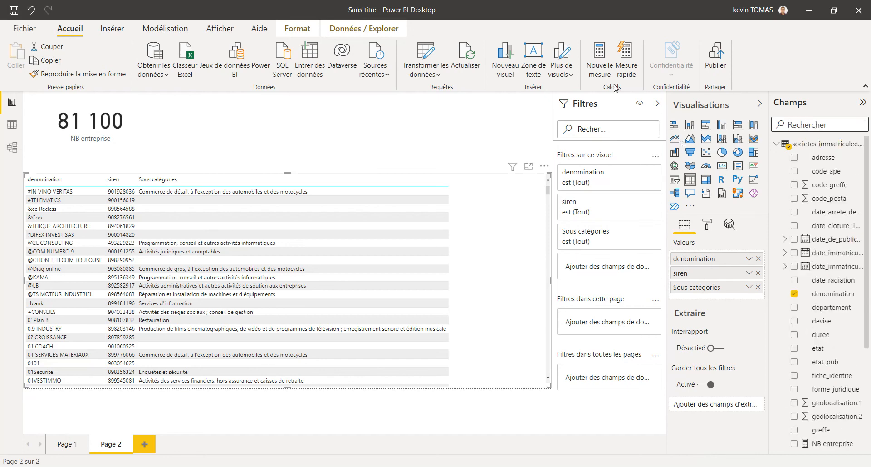
Examine the column names and contents of the societes-immatriculees-2021 data, then return to the report page.
left_click(12, 124)
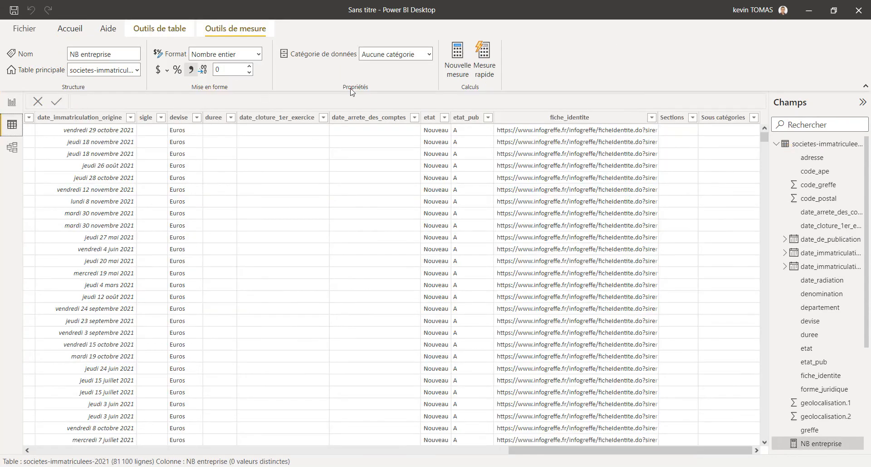
scroll(188, 308, "left", 10)
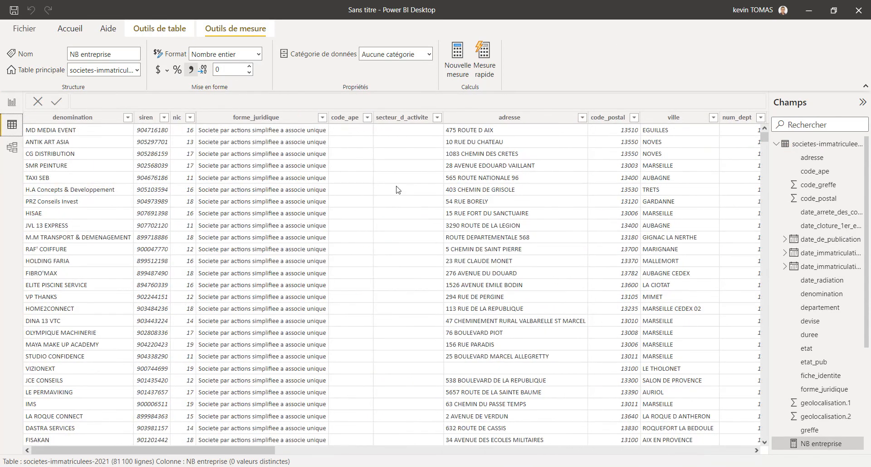
scroll(591, 149, "right", 1)
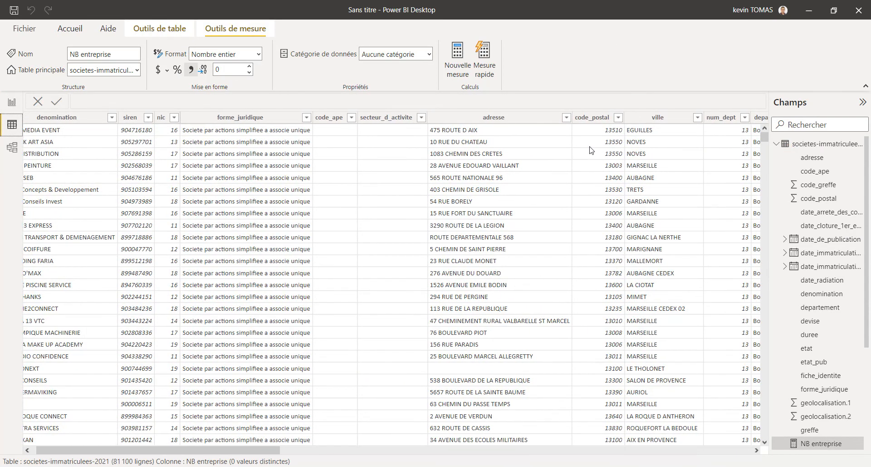
scroll(592, 150, "right", 5)
scroll(592, 149, "left", 6)
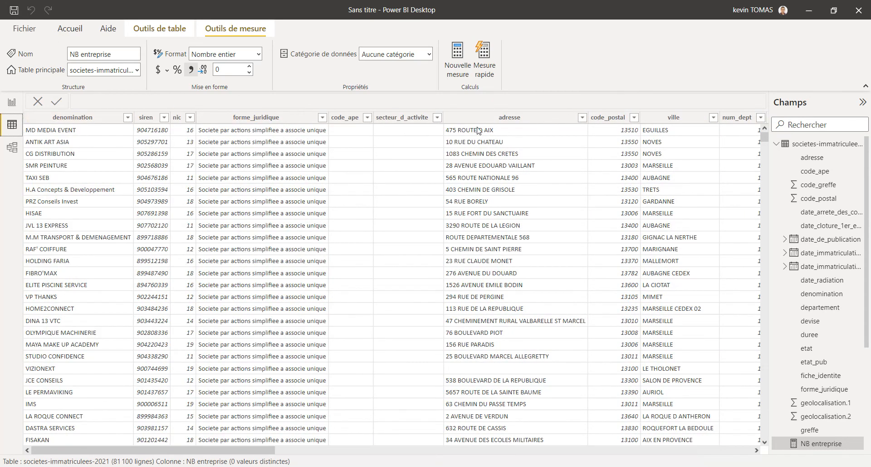
scroll(508, 131, "right", 5)
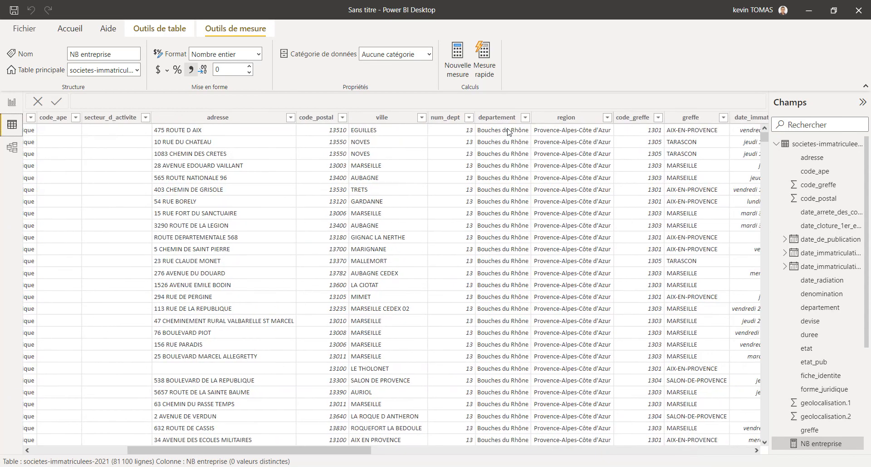
scroll(500, 191, "right", 4)
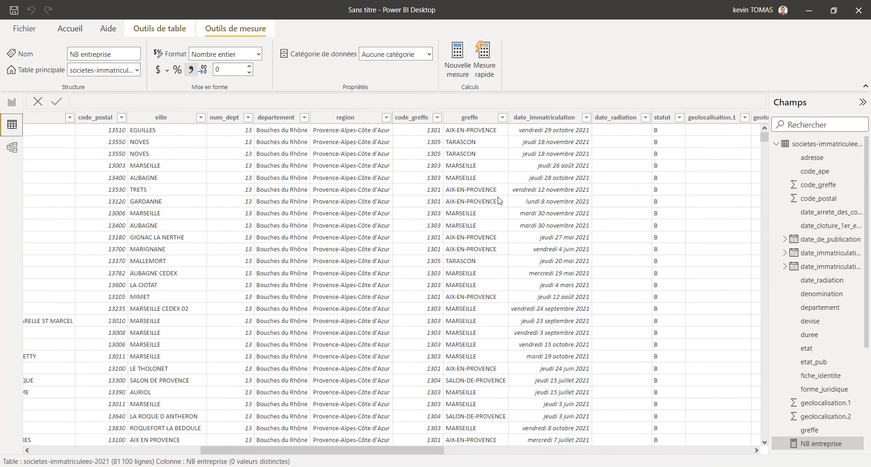
scroll(500, 200, "left", 7)
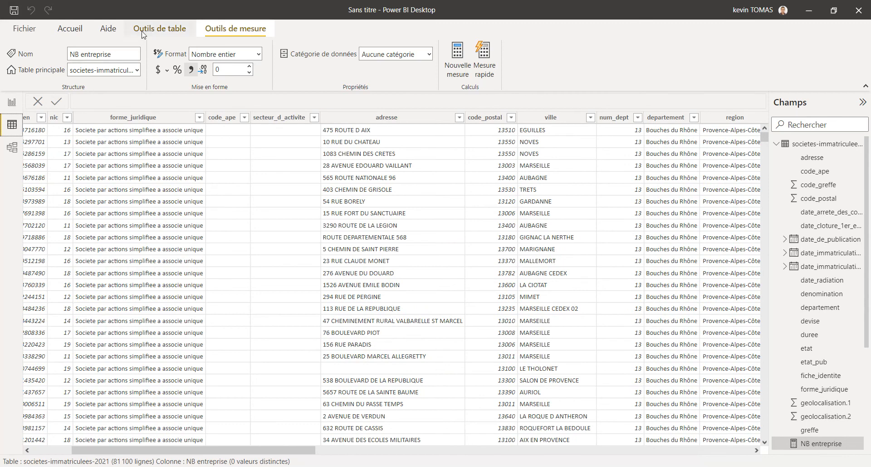
left_click(11, 103)
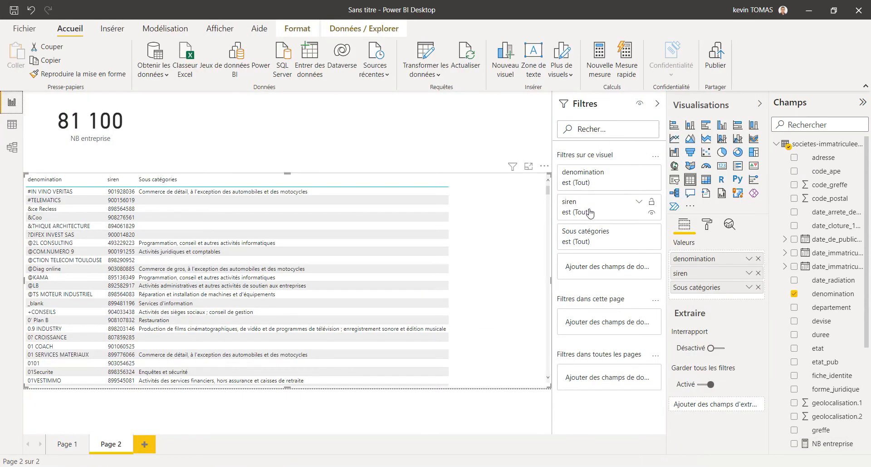
Find the secteur_d_activite field and insert it in the table between siren and Sous catégories.
left_click(794, 129)
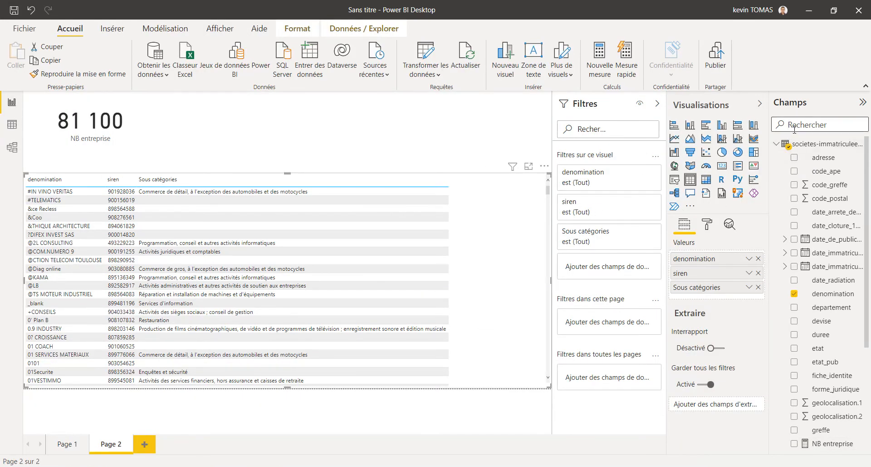
type("sect")
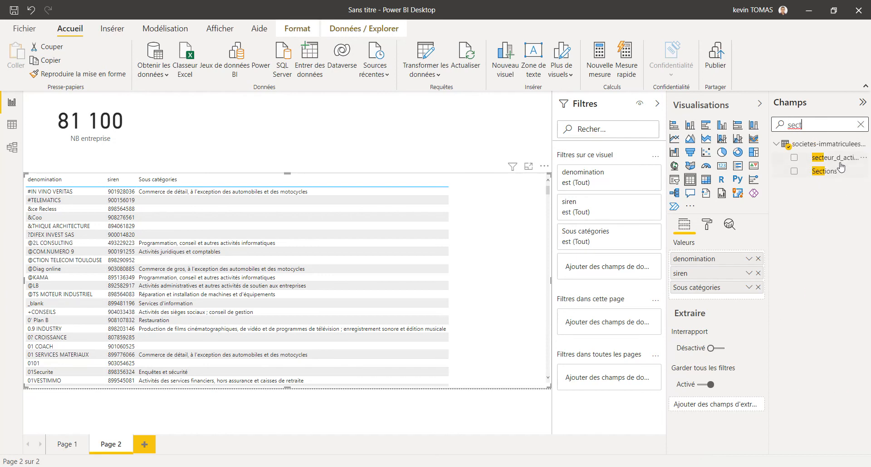
left_click_drag(837, 157, 735, 277)
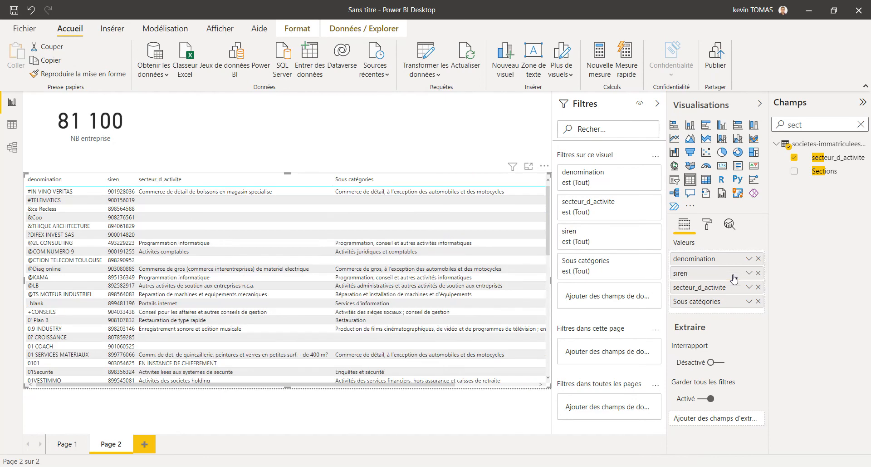
Review the columns of the company table on Page 2 and the charts on Page 1.
scroll(427, 231, "right", 3)
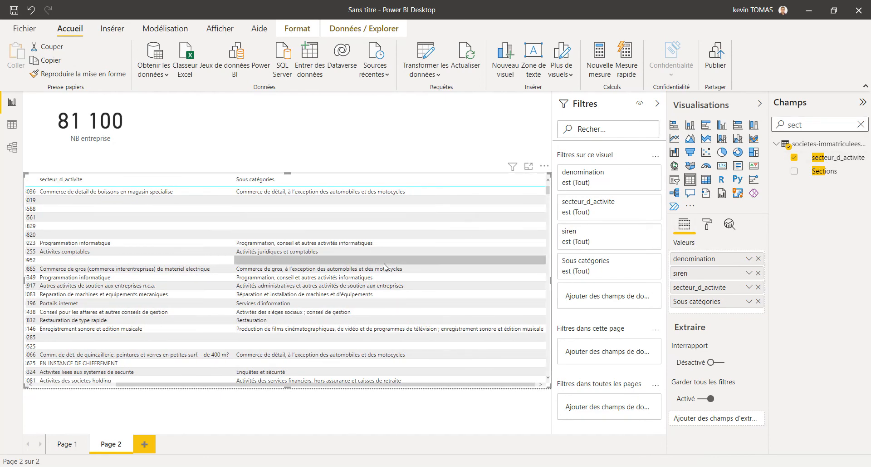
scroll(385, 267, "left", 3)
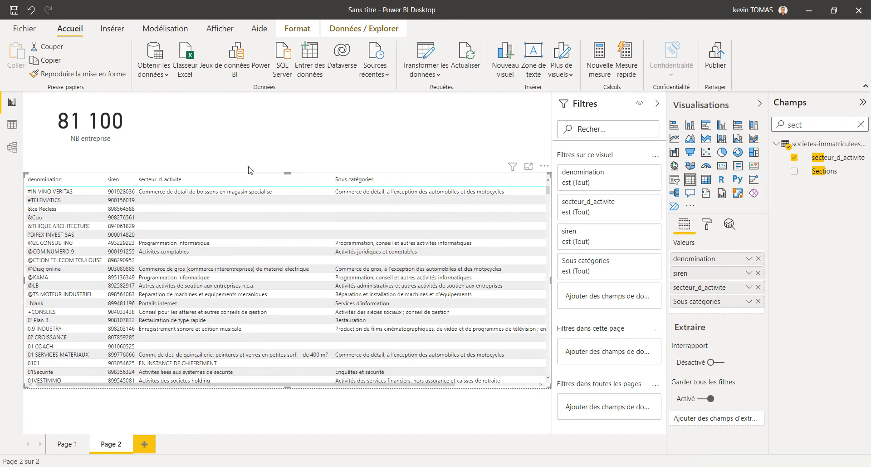
left_click(383, 155)
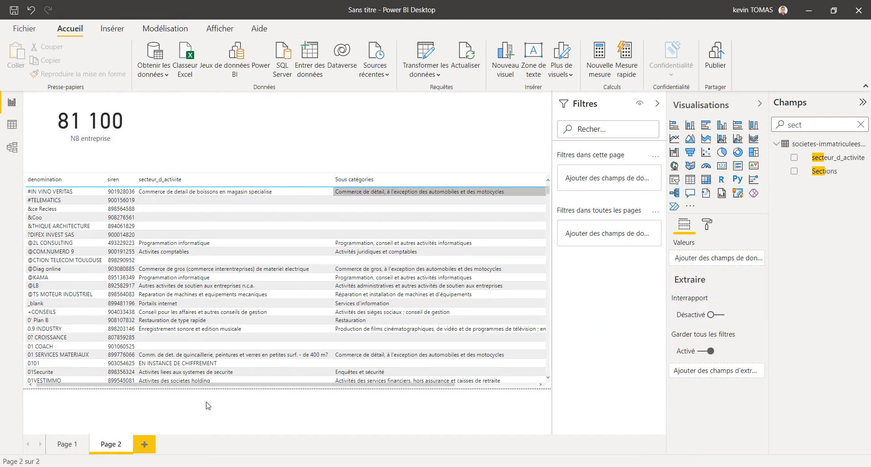
left_click(71, 444)
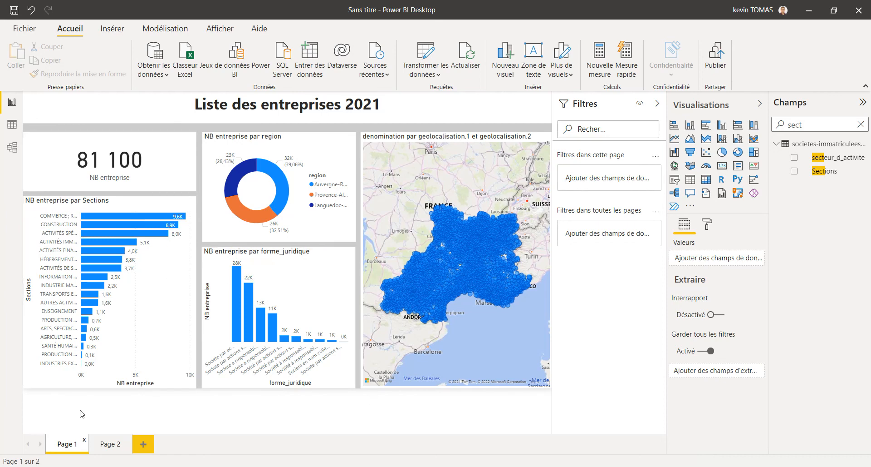
left_click(114, 446)
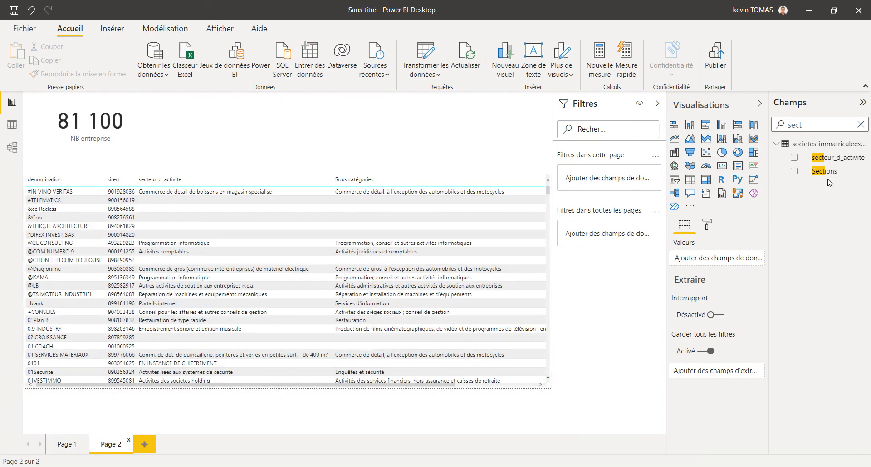
Add the Sections field as Page 2's drillthrough field and collapse its filter card.
left_click_drag(824, 175, 795, 240)
left_click(550, 194)
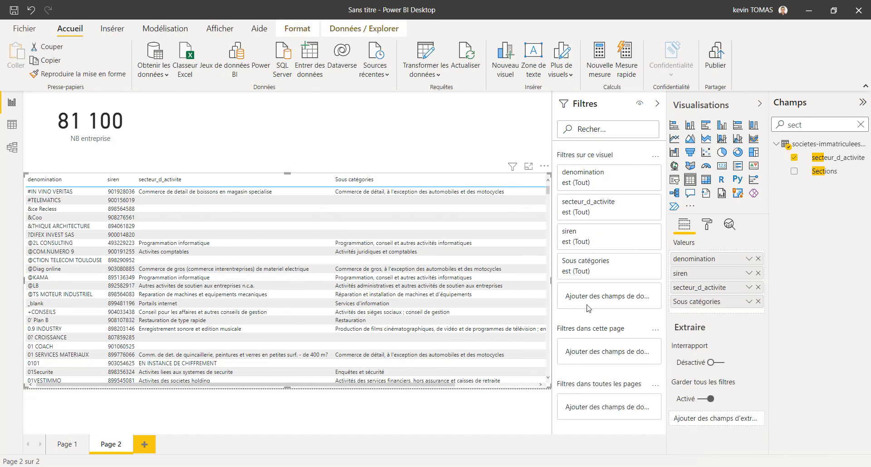
left_click(452, 144)
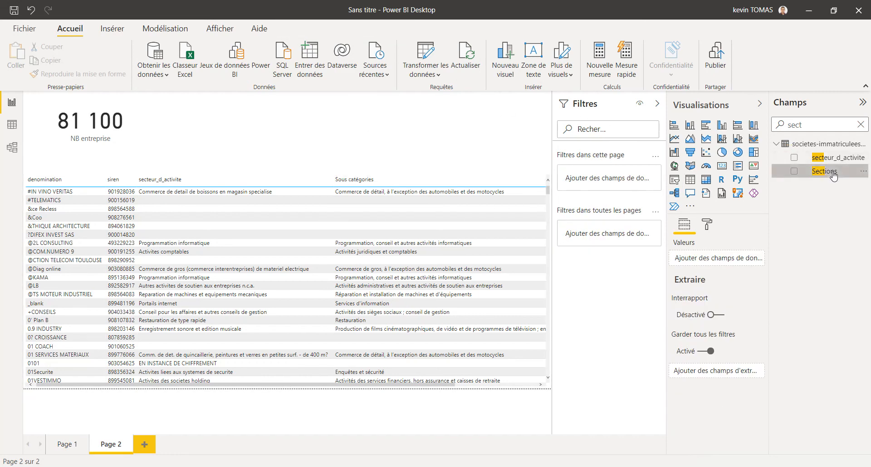
left_click_drag(834, 175, 735, 373)
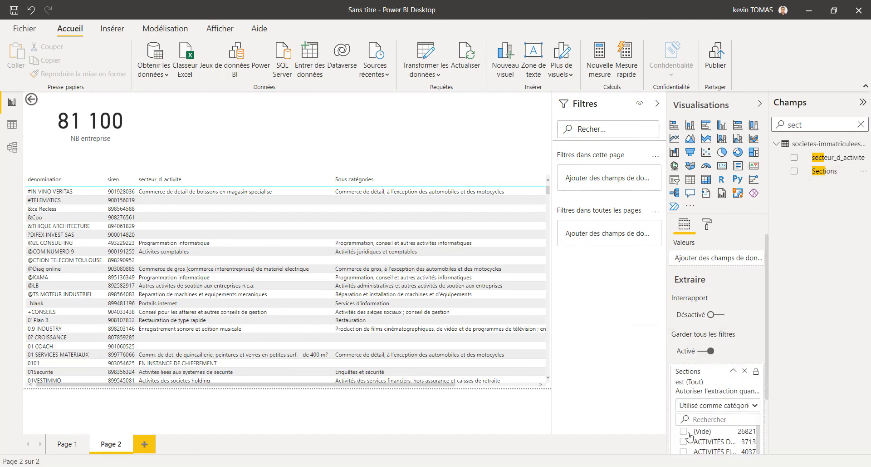
left_click(732, 372)
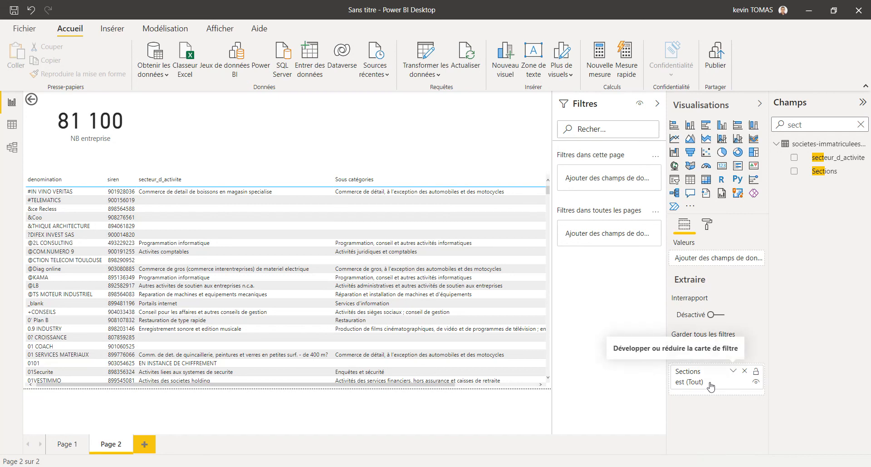
Return to Page 1 and collapse the Visualisations, Champs and Filtres panes and the ribbon to enlarge the report.
left_click(66, 445)
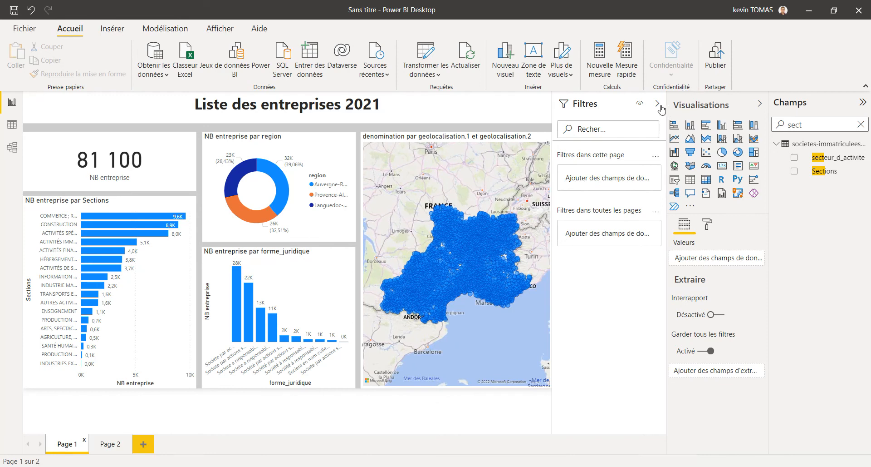
left_click(759, 103)
left_click(863, 102)
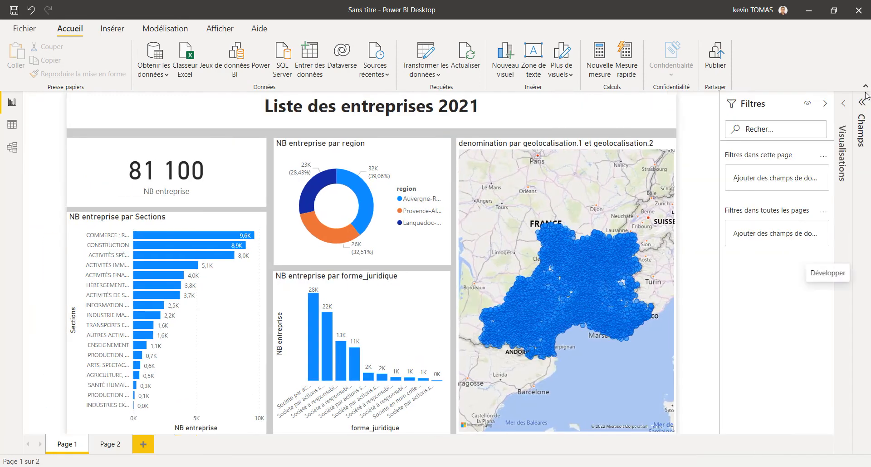
left_click(866, 86)
left_click(825, 75)
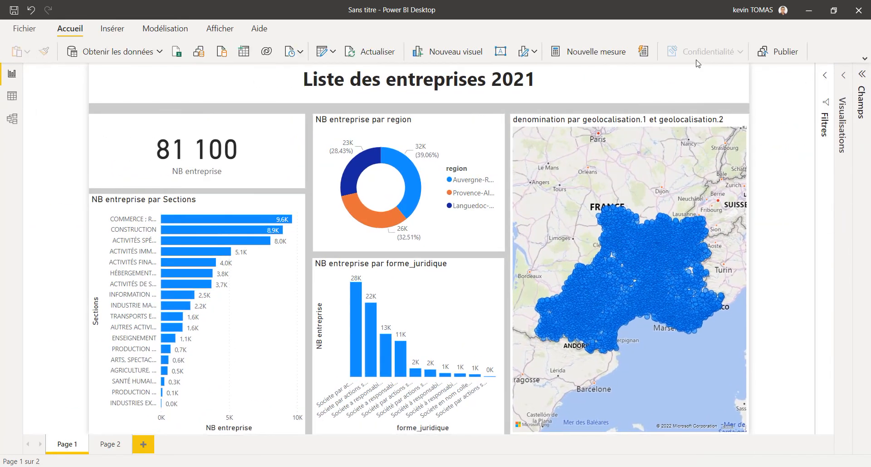
Filter Page 1 by the Auvergne region and Société par actions simplifiée à associé unique, and drill through the ACTIVITÉS SPÉ... bar to the company list on Page 2.
left_click(467, 181)
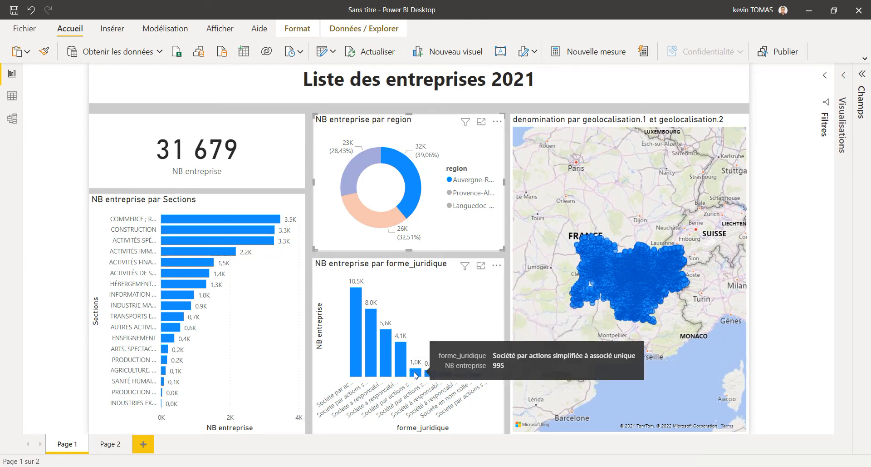
left_click(416, 374)
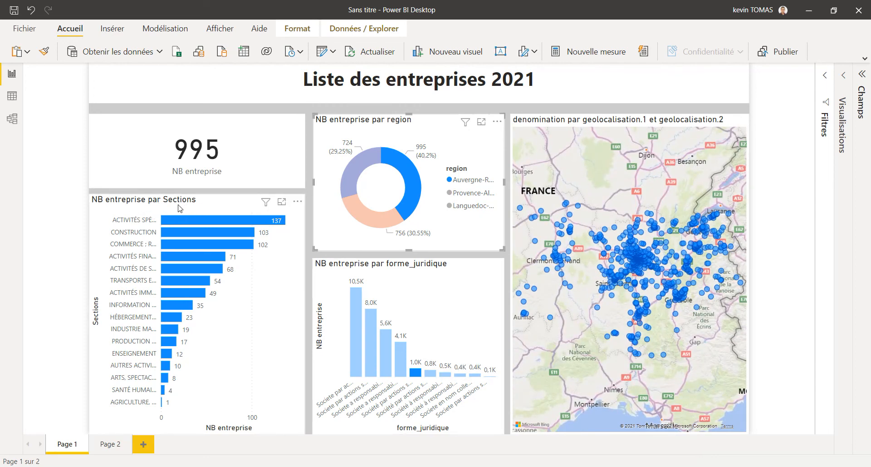
right_click(134, 233)
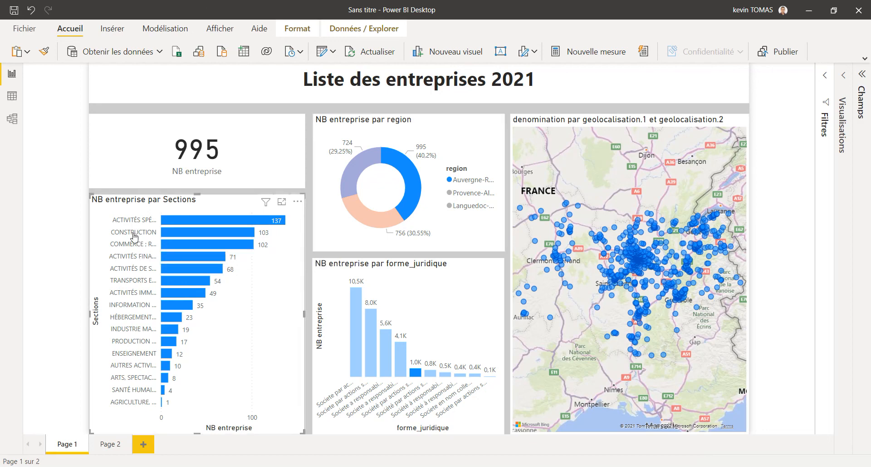
left_click(194, 227)
right_click(195, 223)
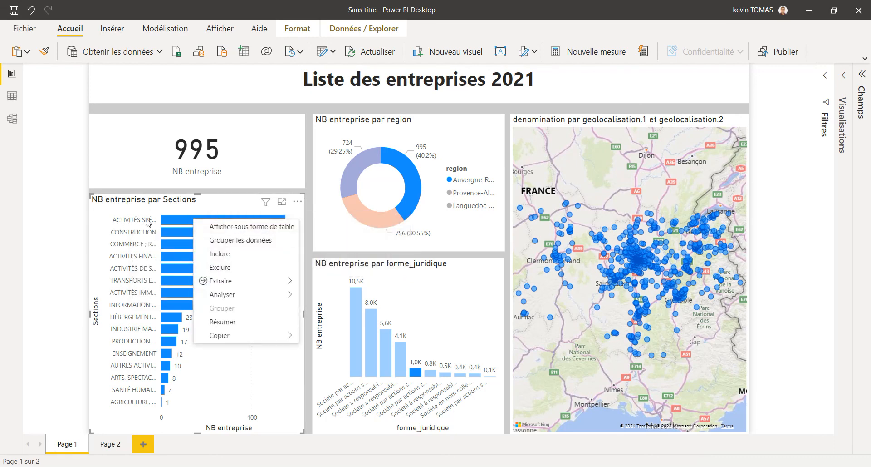
mouse_move(222, 281)
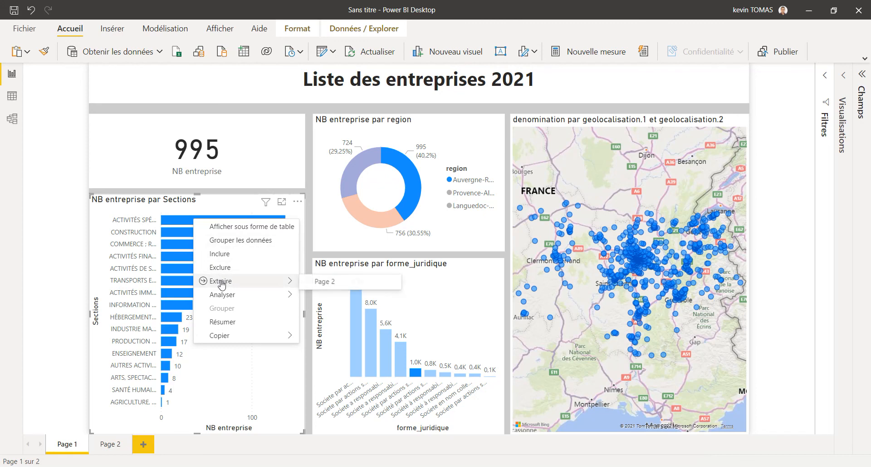
left_click(317, 282)
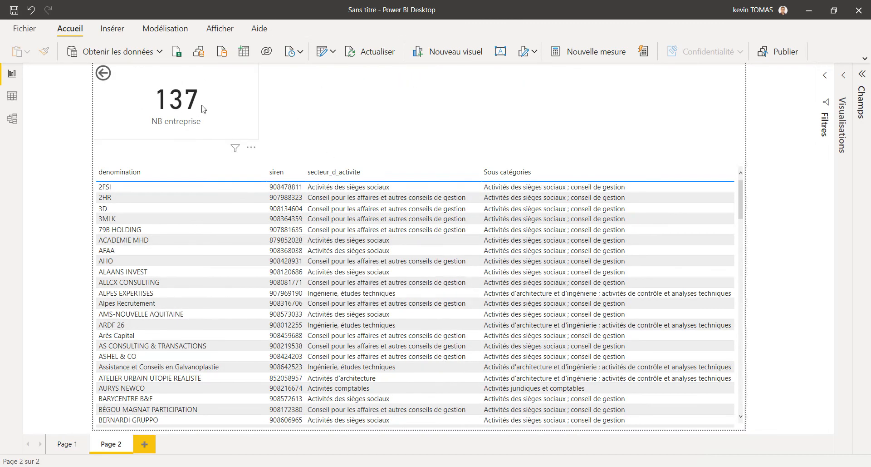
scroll(376, 278, "down", 15)
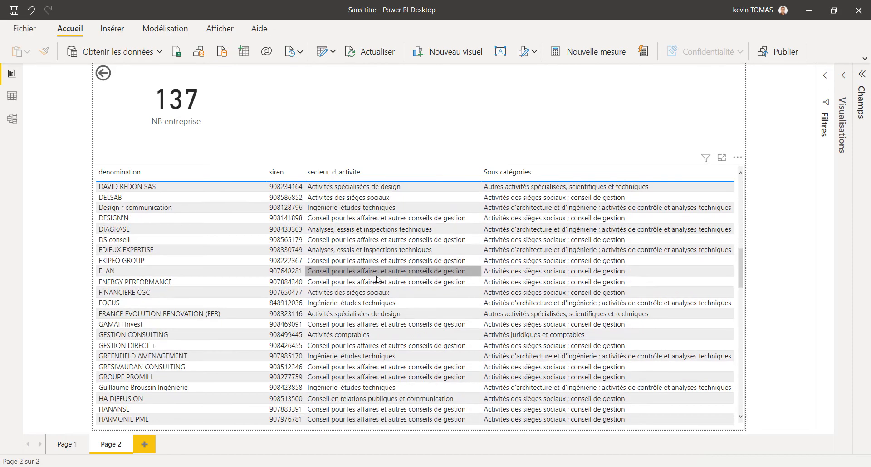
scroll(377, 279, "up", 15)
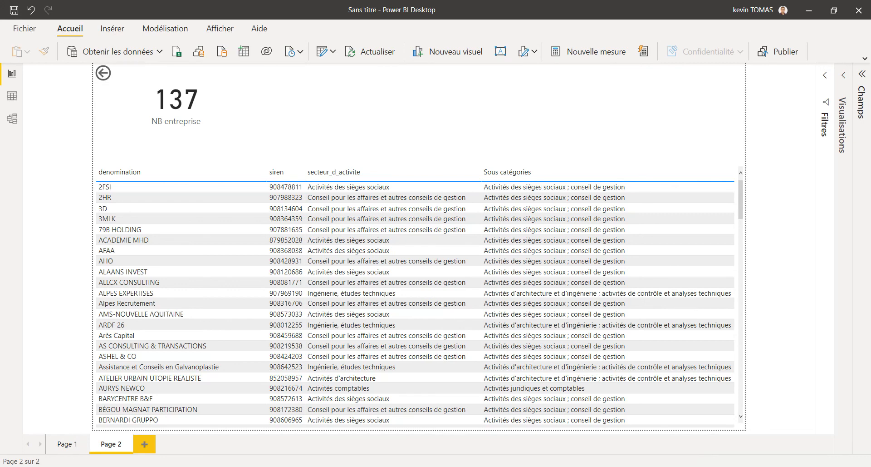
Filter Page 1 by Provence-Alpes-Côte d'Azur and the rarest legal form, drill through the electricity and gas PRODUCTION section to Page 2, and return to Page 1.
left_click(66, 448)
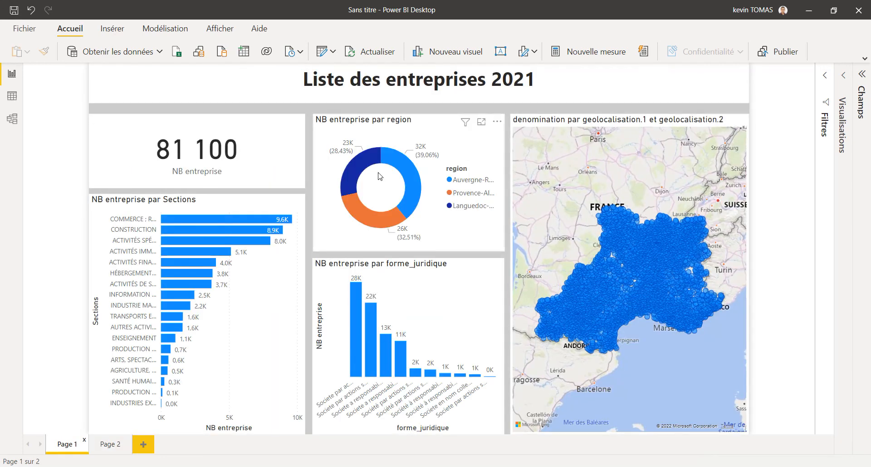
left_click(388, 211)
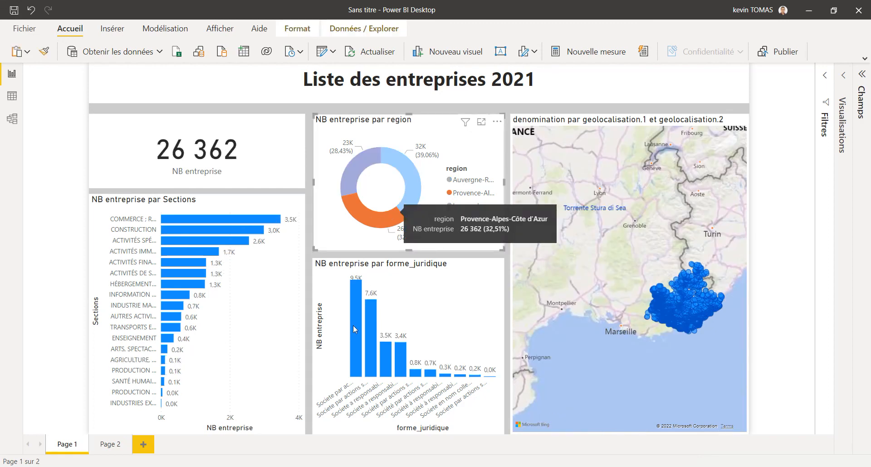
left_click(480, 392)
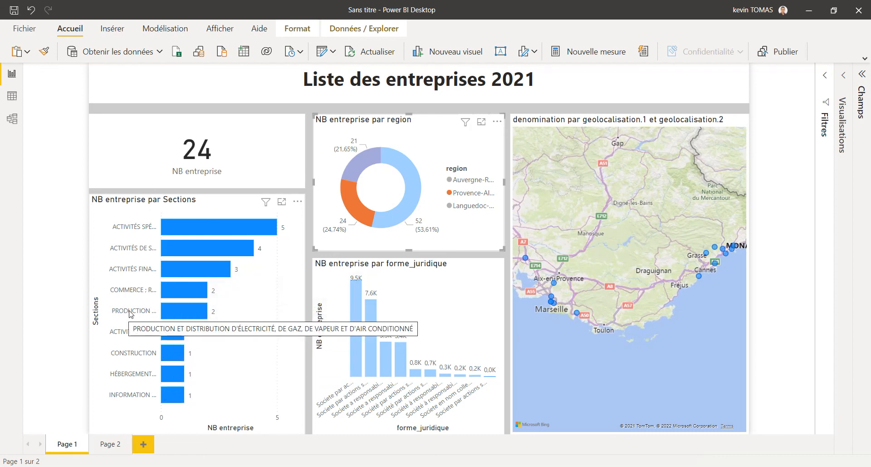
right_click(189, 318)
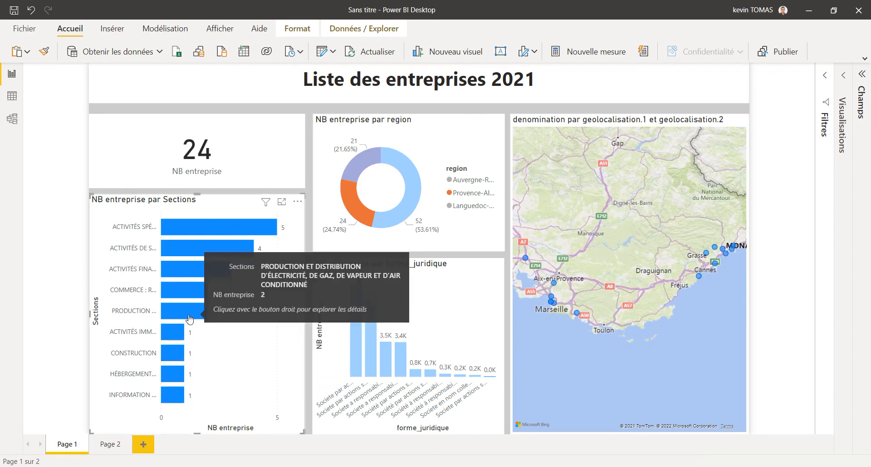
mouse_move(232, 379)
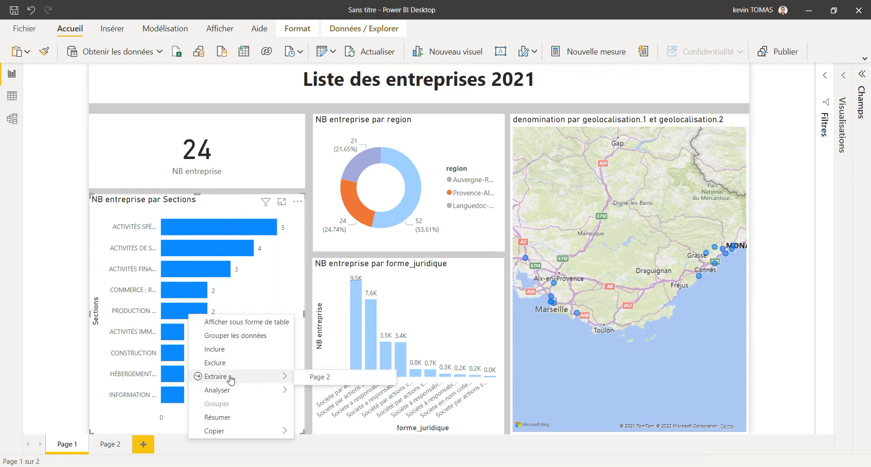
left_click(310, 377)
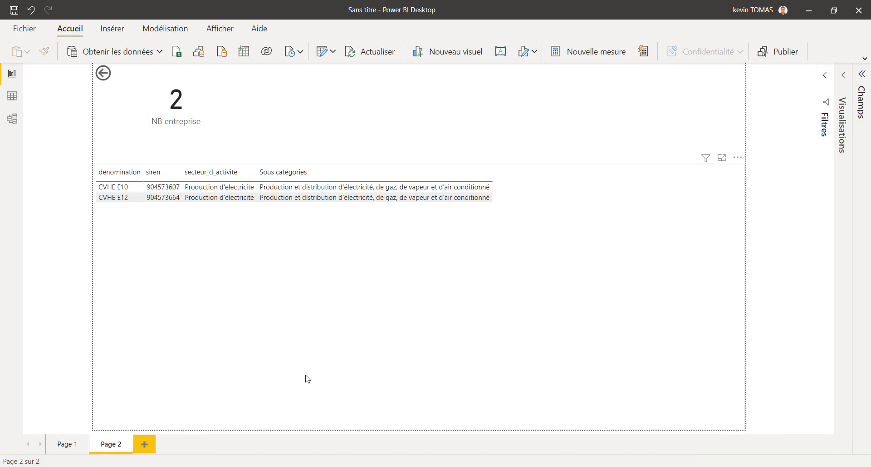
left_click(64, 445)
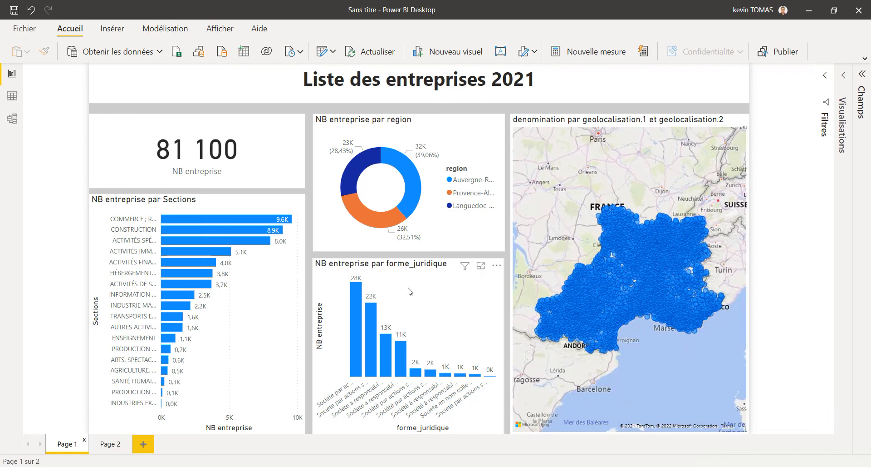